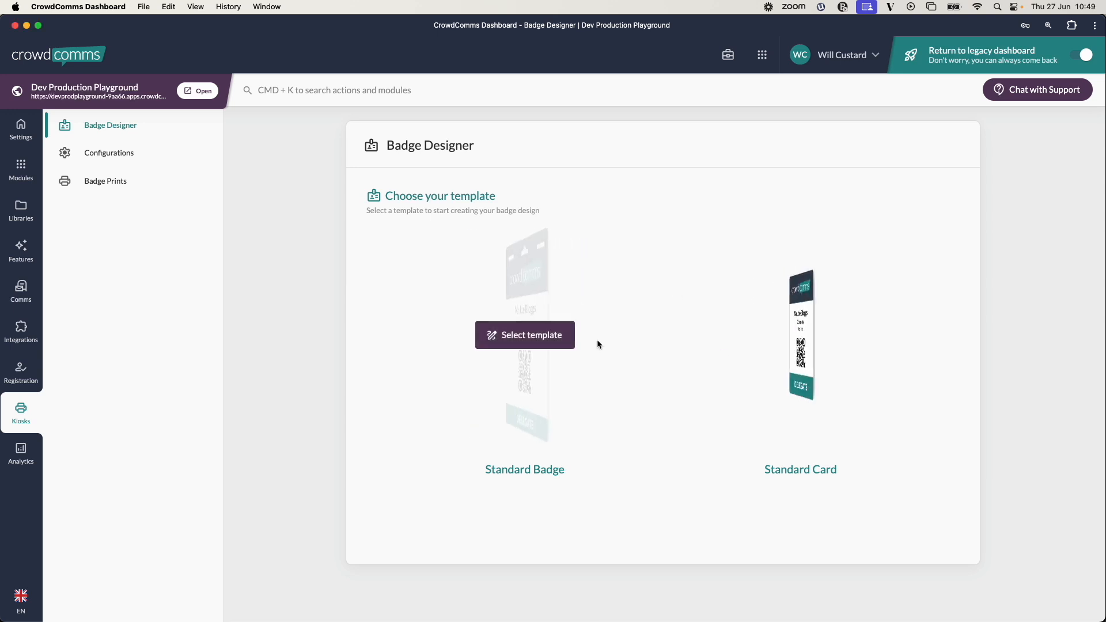
Start a Standard Badge design and pick the Rear Attributes preset as the starting point.
{"action": "left_click", "coordinate": [529, 340]}
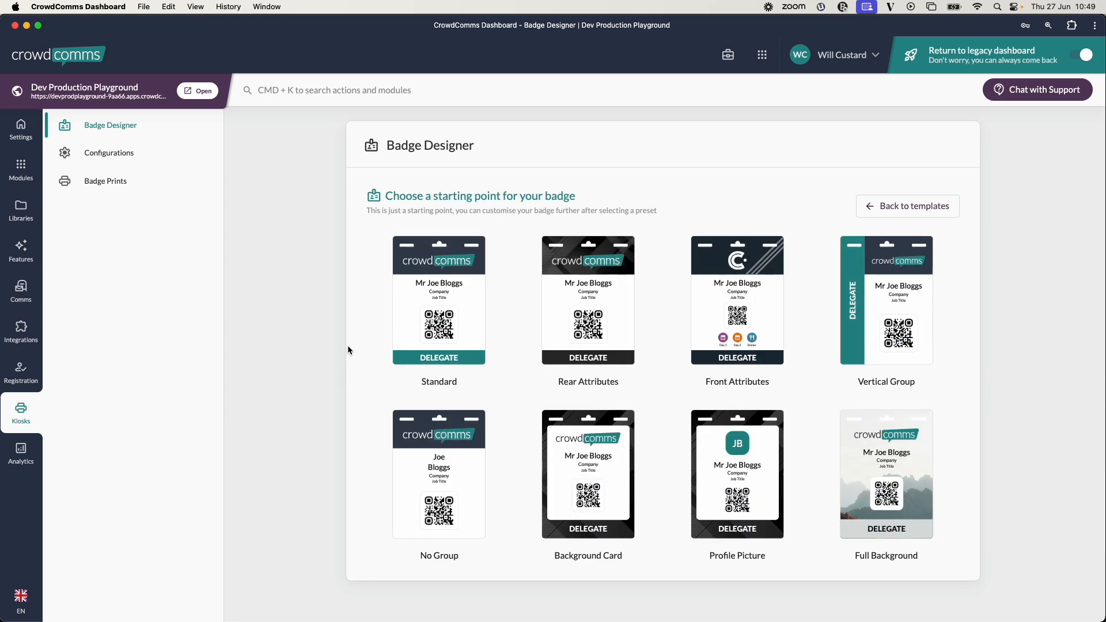
{"action": "mouse_move", "coordinate": [441, 283]}
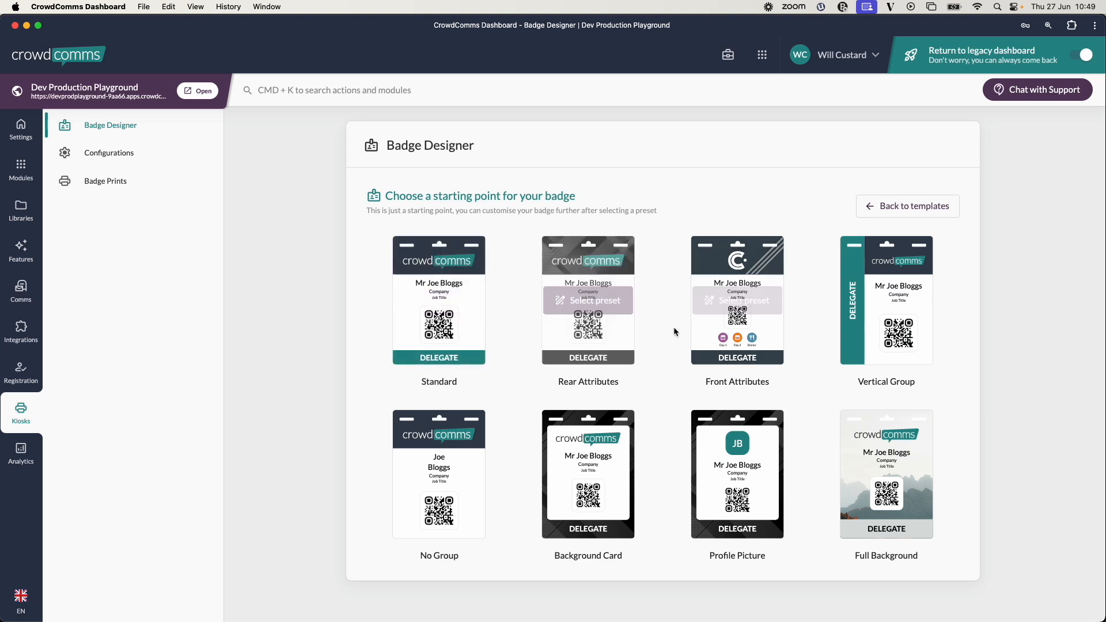
{"action": "mouse_move", "coordinate": [868, 341]}
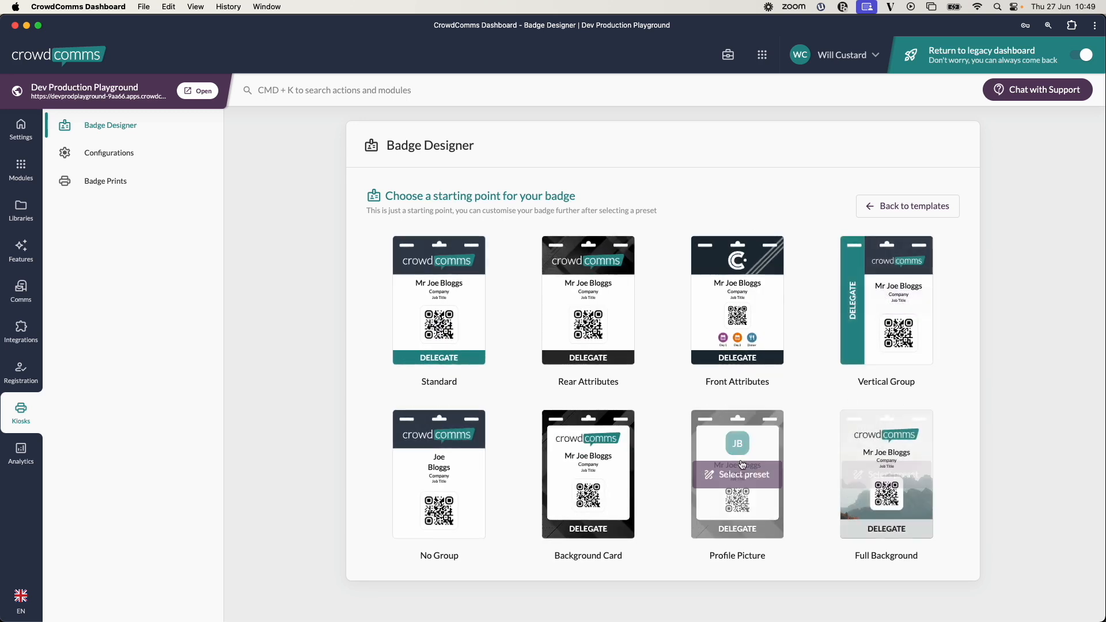
{"action": "mouse_move", "coordinate": [888, 489]}
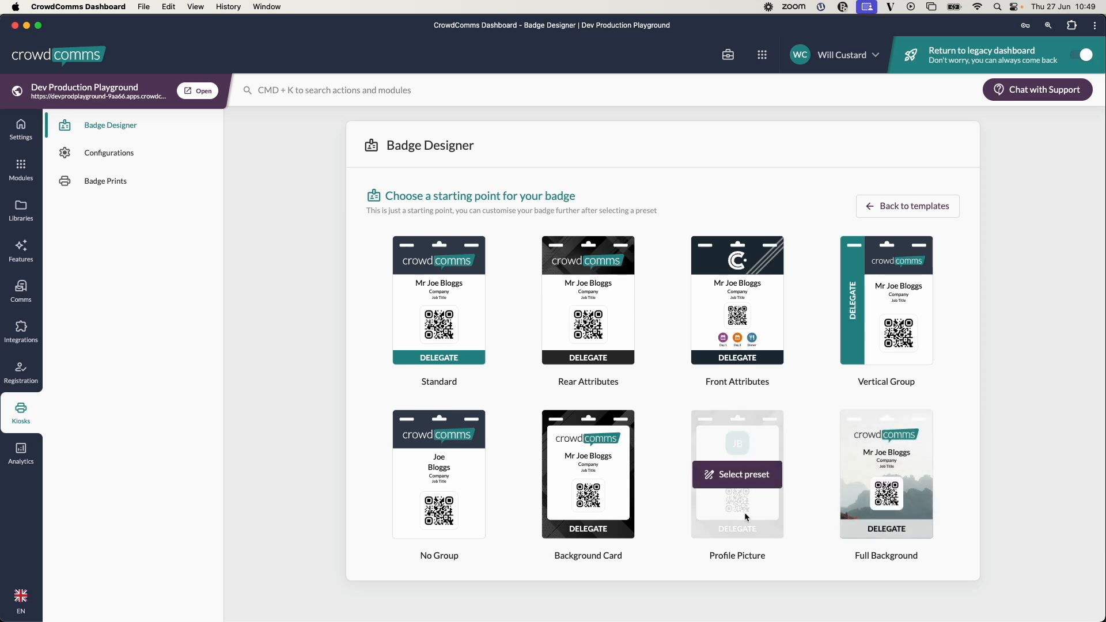
{"action": "mouse_move", "coordinate": [432, 362]}
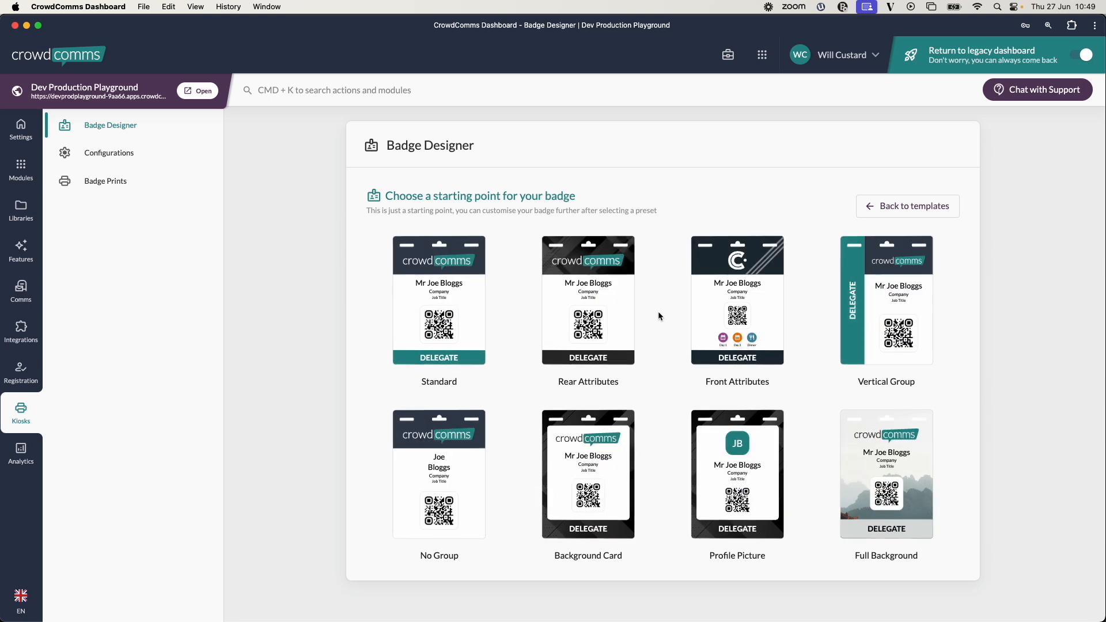
{"action": "mouse_move", "coordinate": [588, 301]}
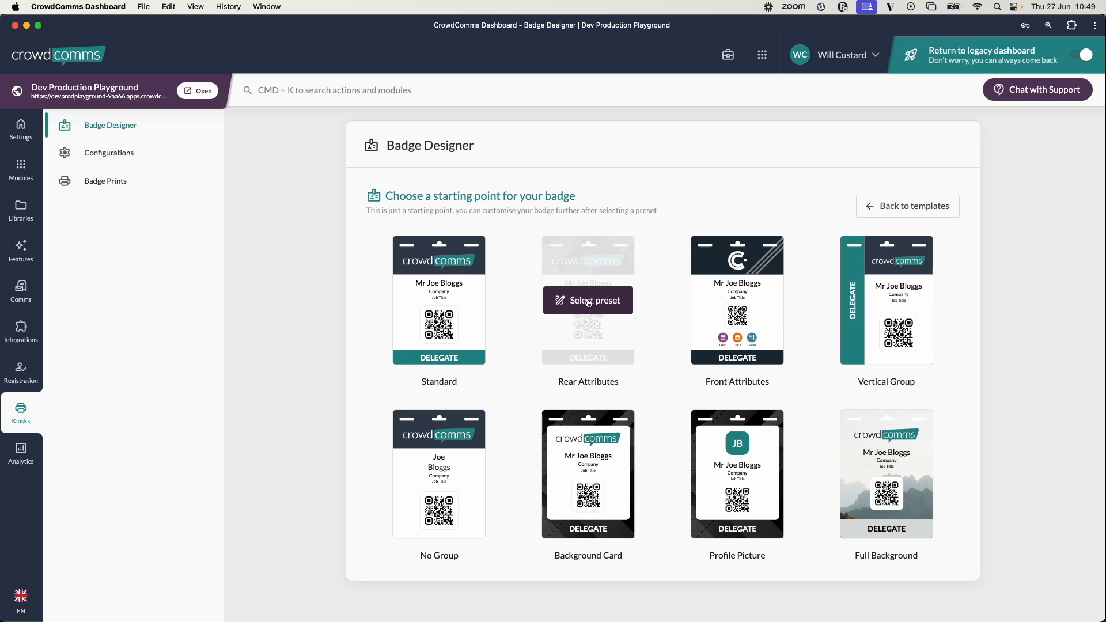
{"action": "left_click", "coordinate": [589, 301]}
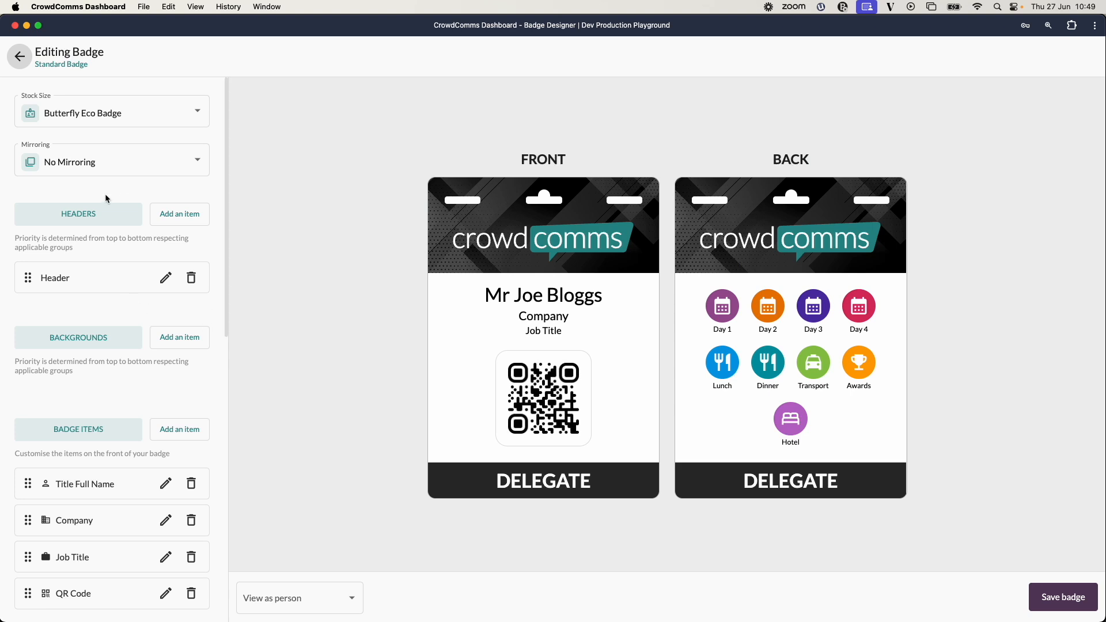
Examine the stock size and mirroring options and the front and back item sections of the badge settings.
{"action": "left_click", "coordinate": [177, 113]}
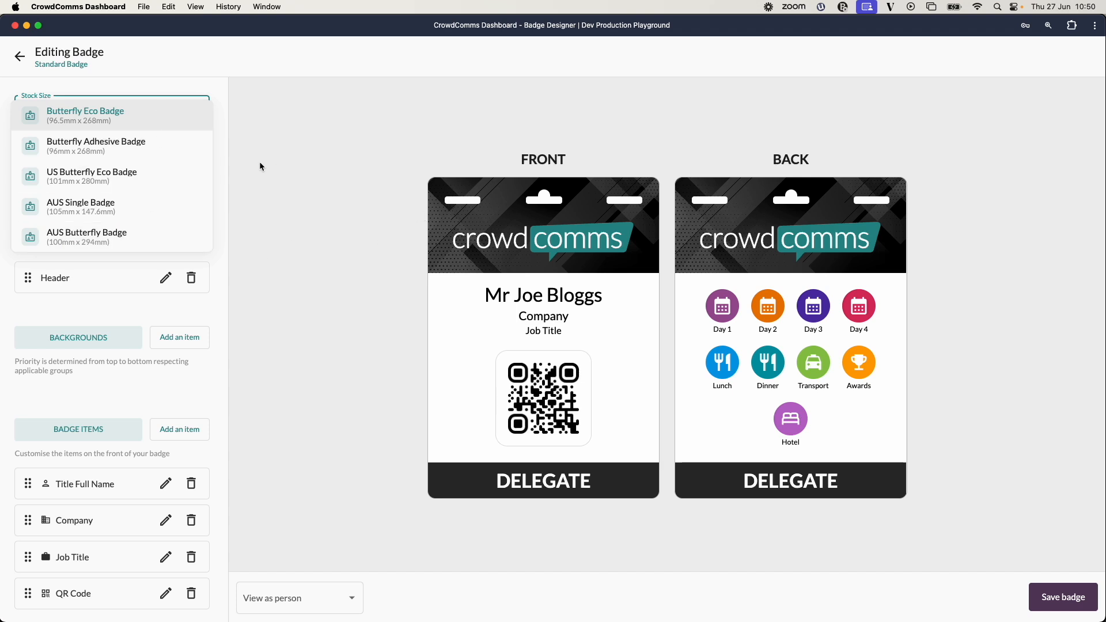
{"action": "left_click", "coordinate": [145, 117]}
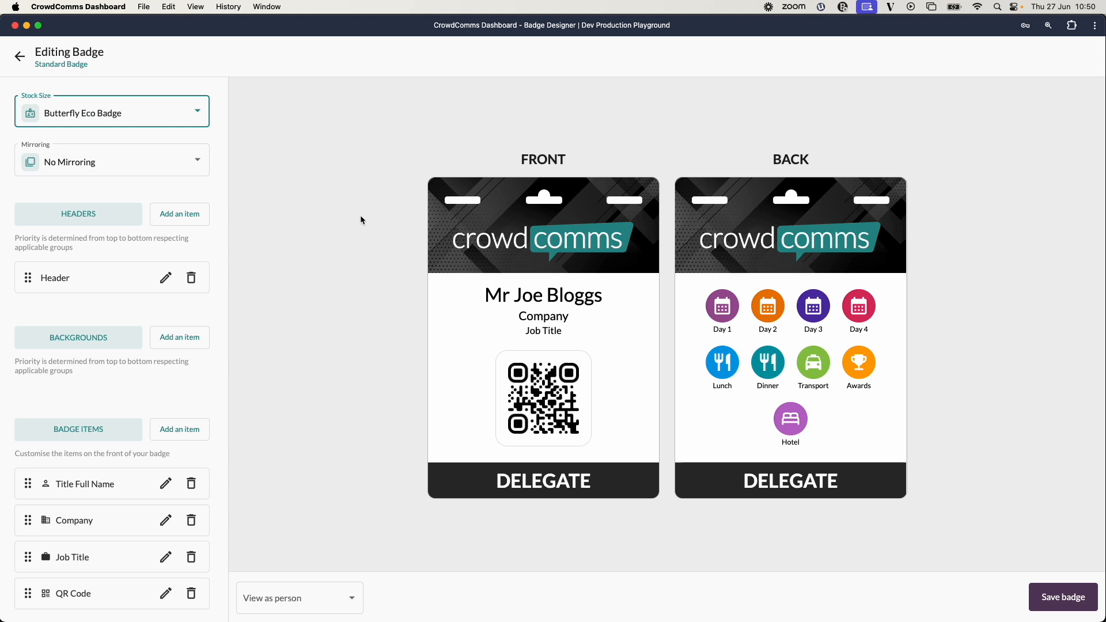
{"action": "left_click", "coordinate": [182, 164]}
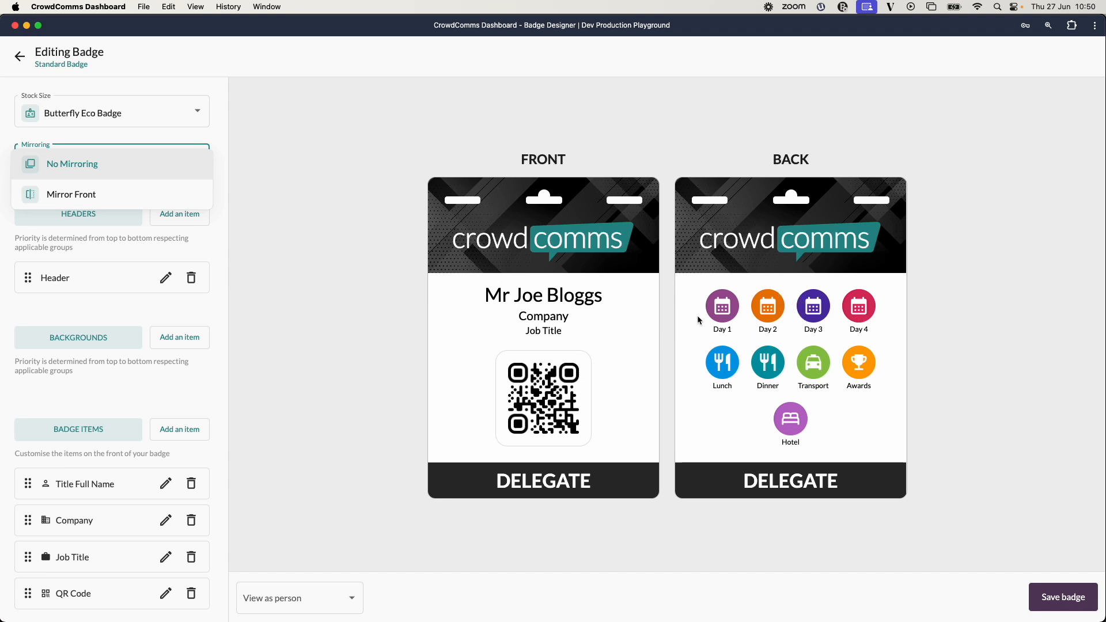
{"action": "left_click", "coordinate": [284, 159]}
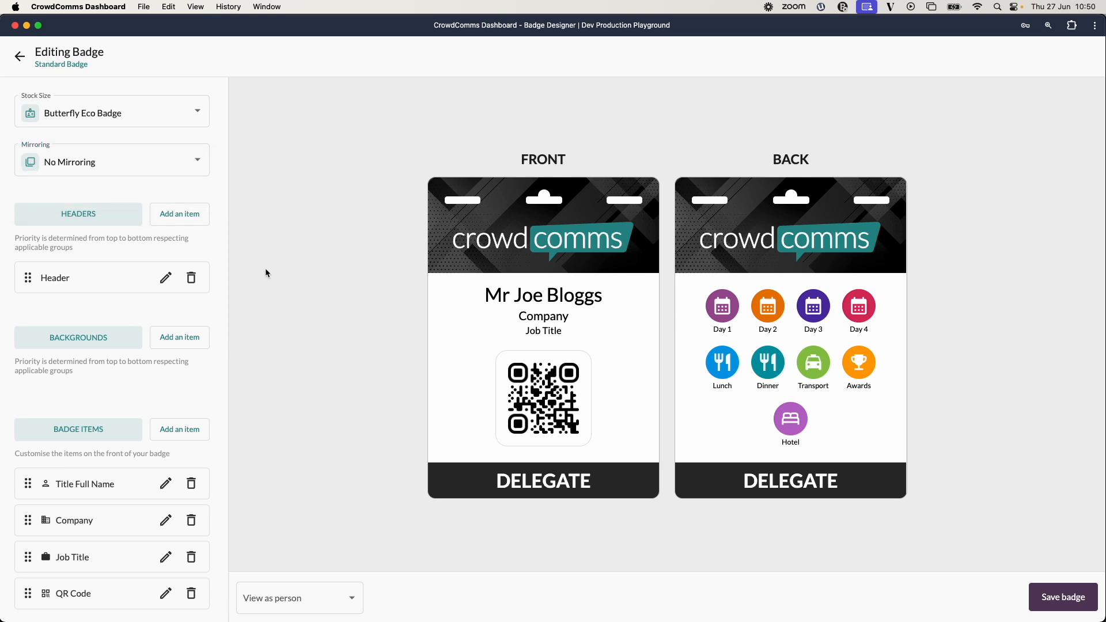
{"action": "scroll", "coordinate": [121, 330], "scroll_direction": "down", "scroll_amount": 5}
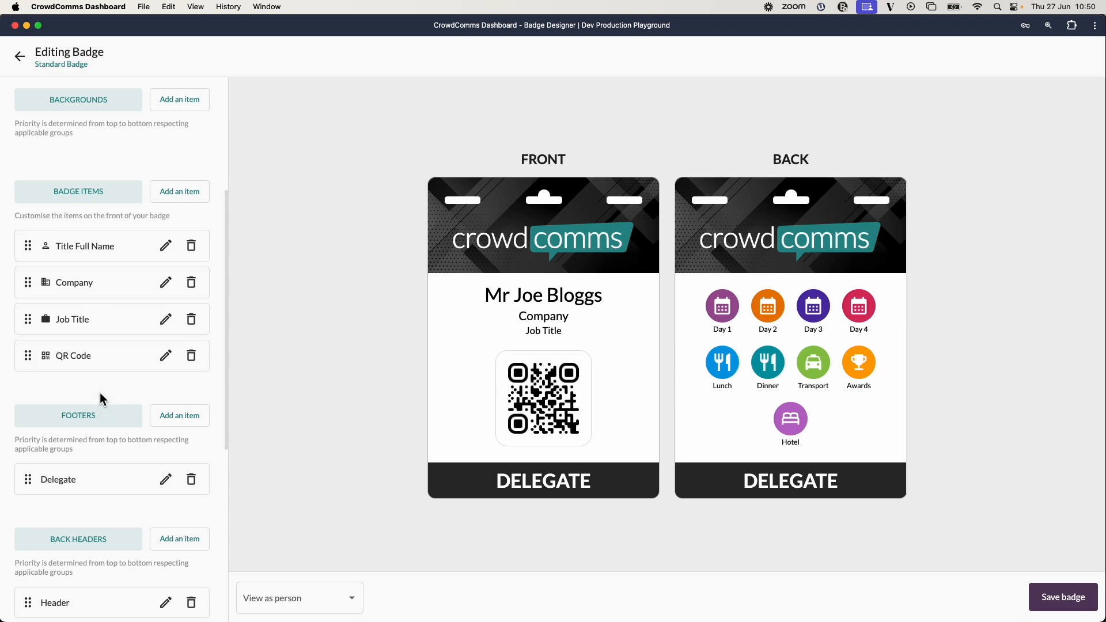
{"action": "scroll", "coordinate": [99, 392], "scroll_direction": "down", "scroll_amount": 7}
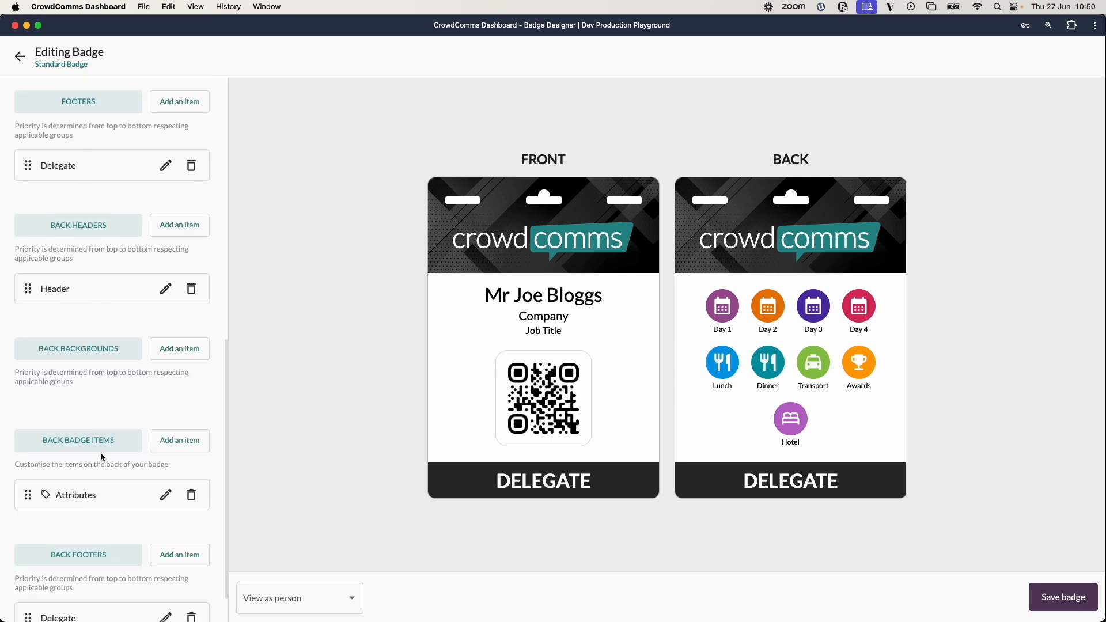
{"action": "scroll", "coordinate": [100, 451], "scroll_direction": "down", "scroll_amount": 2}
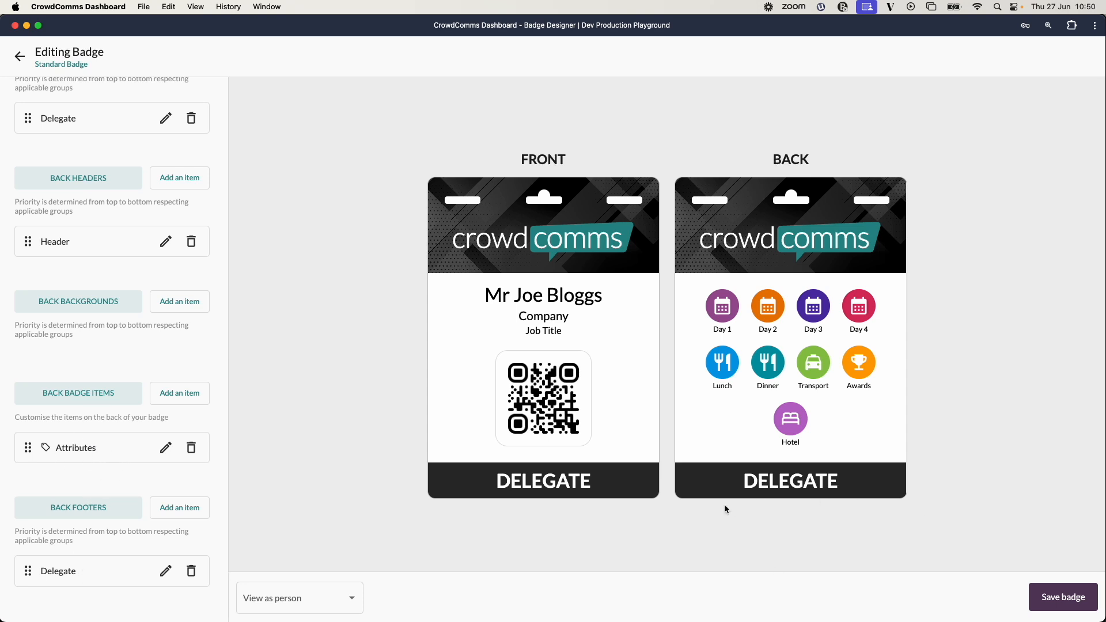
{"action": "scroll", "coordinate": [79, 464], "scroll_direction": "up", "scroll_amount": 8}
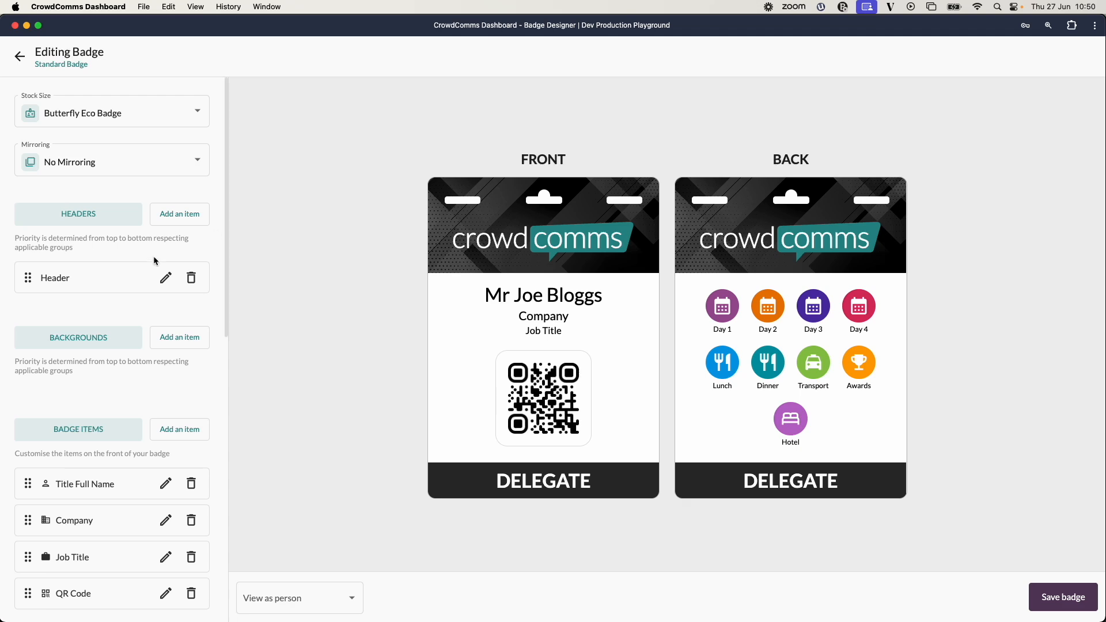
Open the header's settings and try restricting it to the Exhibitors group, then remove that group again.
{"action": "left_click", "coordinate": [173, 279]}
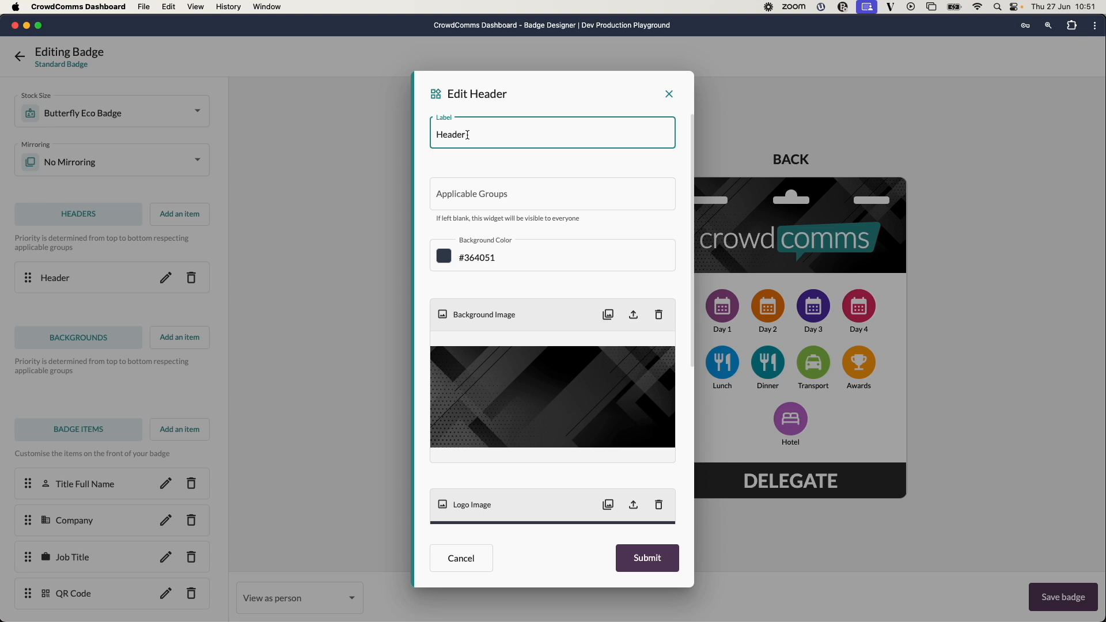
{"action": "left_click", "coordinate": [538, 196]}
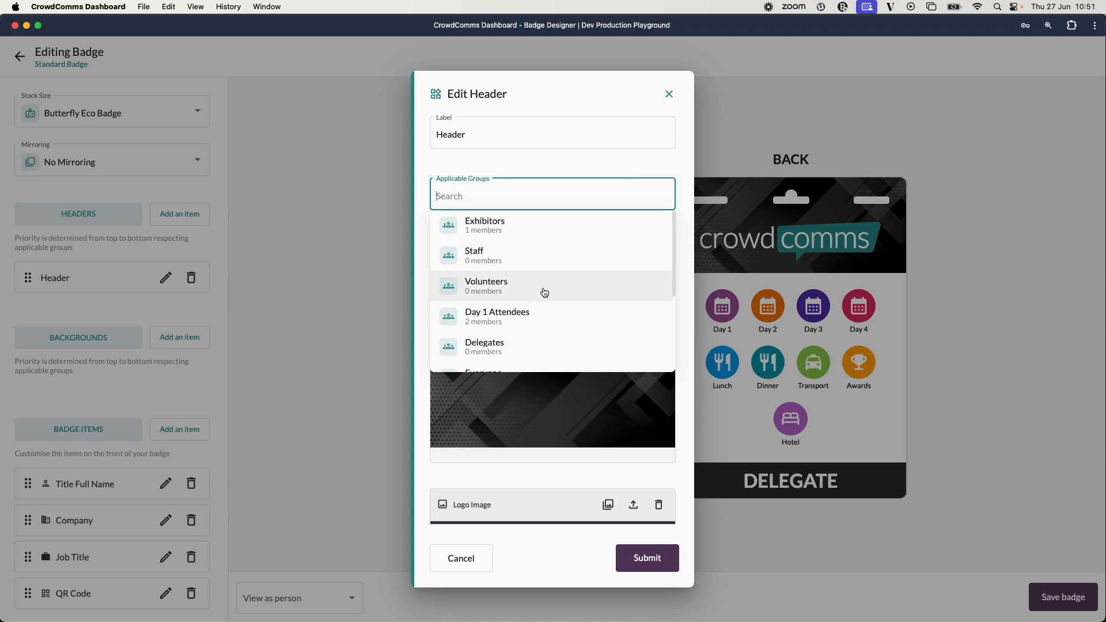
{"action": "left_click", "coordinate": [546, 228]}
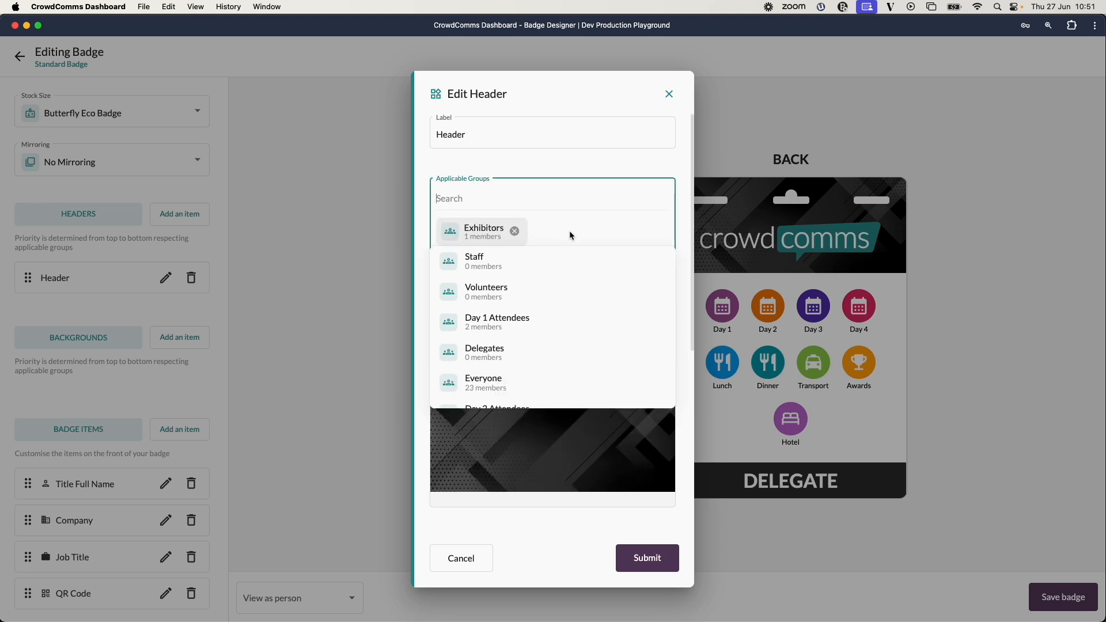
{"action": "left_click", "coordinate": [503, 165]}
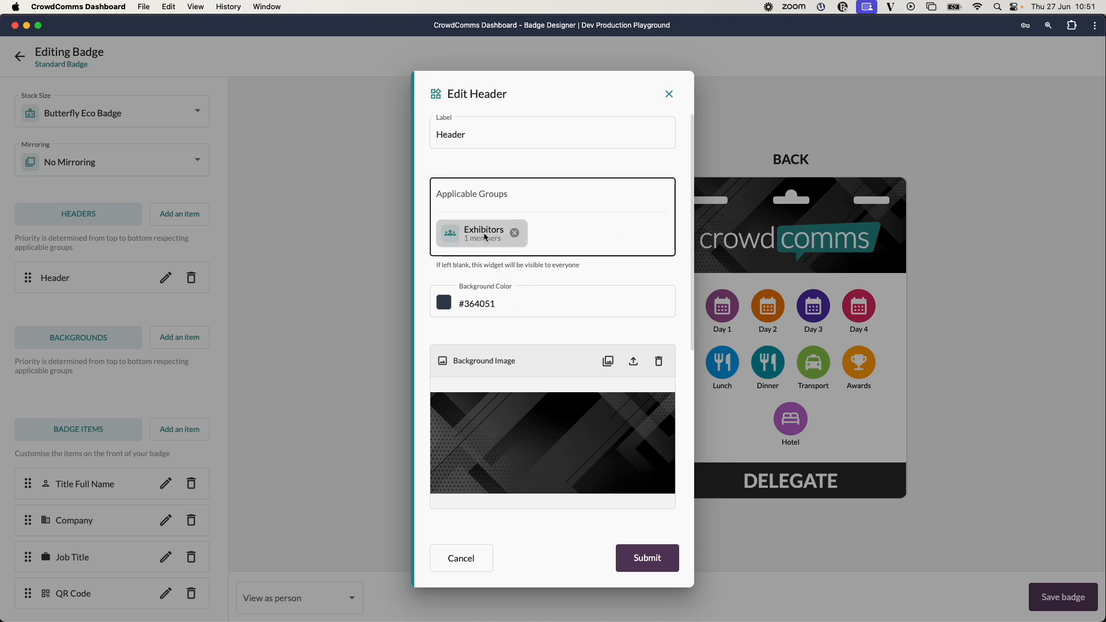
{"action": "scroll", "coordinate": [556, 323], "scroll_direction": "down", "scroll_amount": 5}
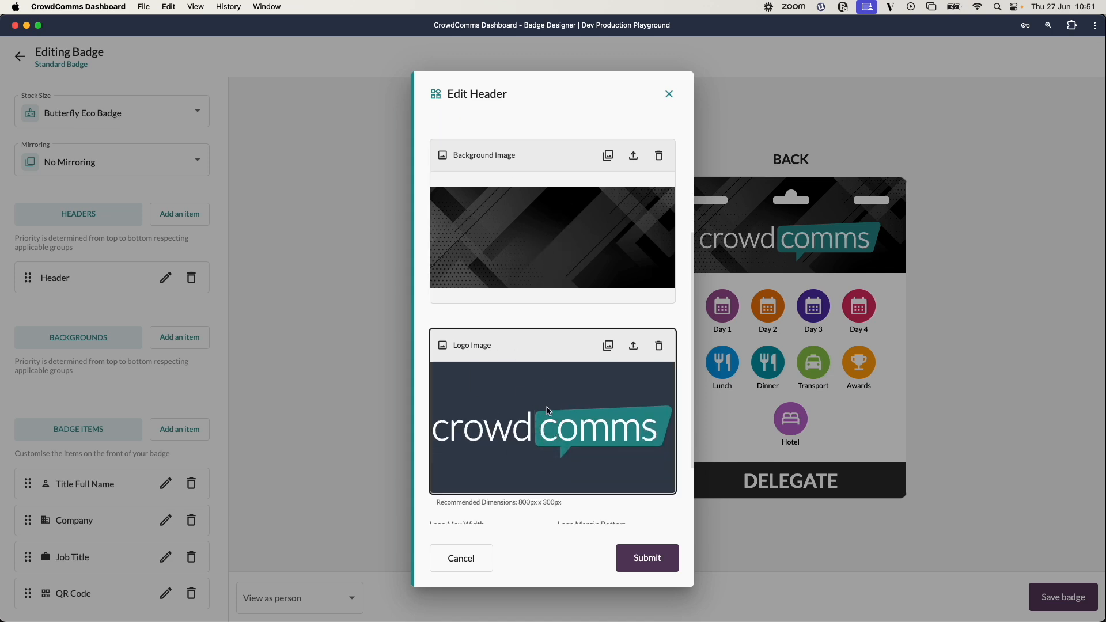
{"action": "scroll", "coordinate": [574, 412], "scroll_direction": "down", "scroll_amount": 3}
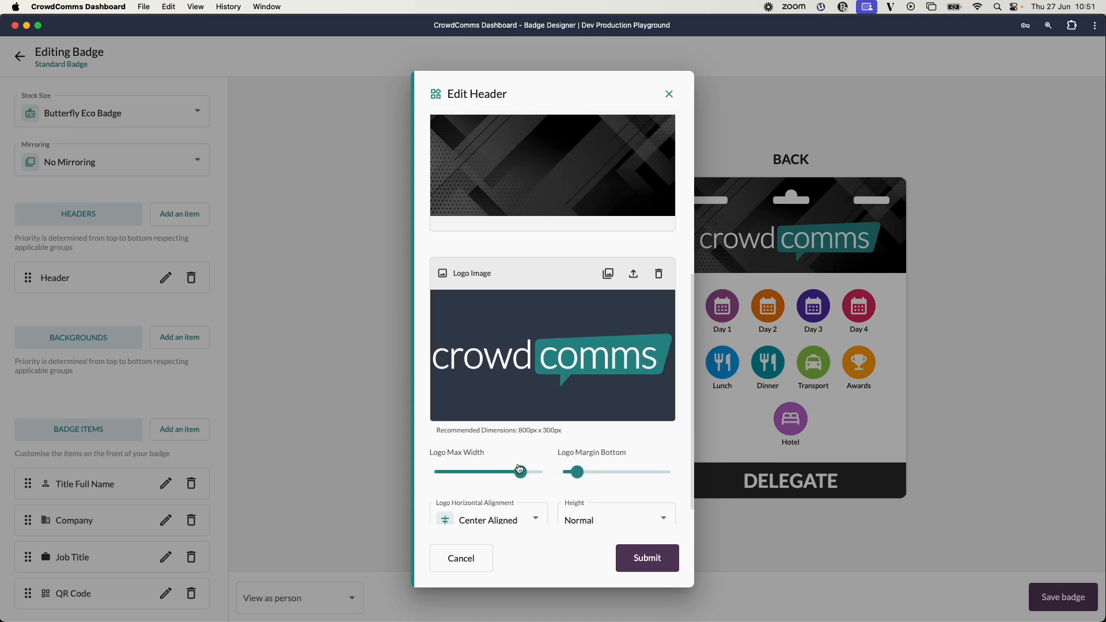
{"action": "scroll", "coordinate": [534, 390], "scroll_direction": "up", "scroll_amount": 10}
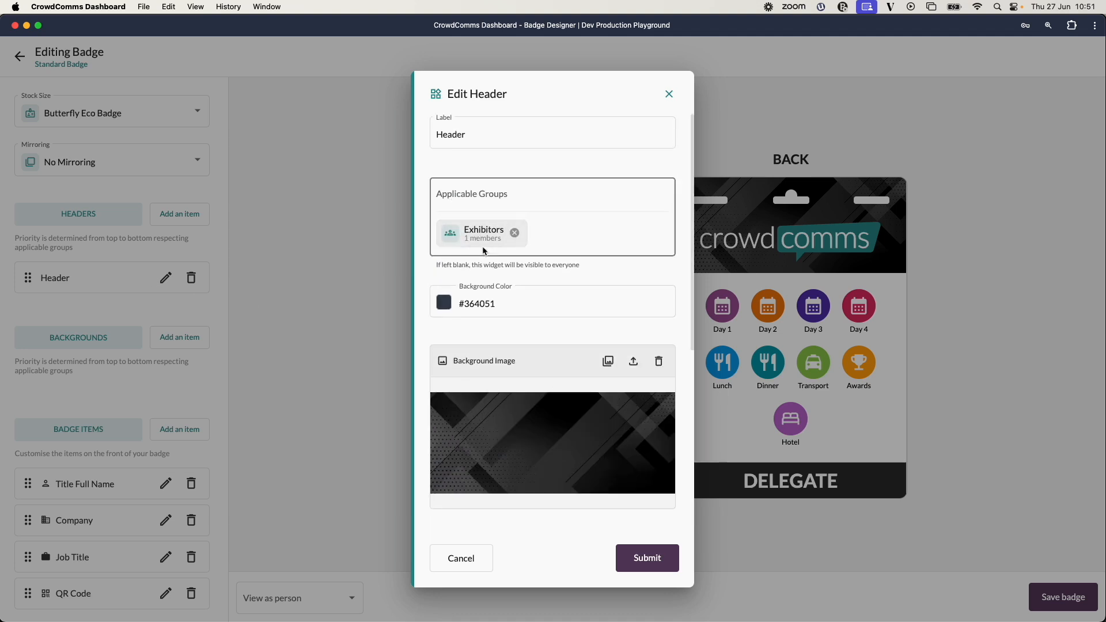
{"action": "left_click", "coordinate": [516, 235]}
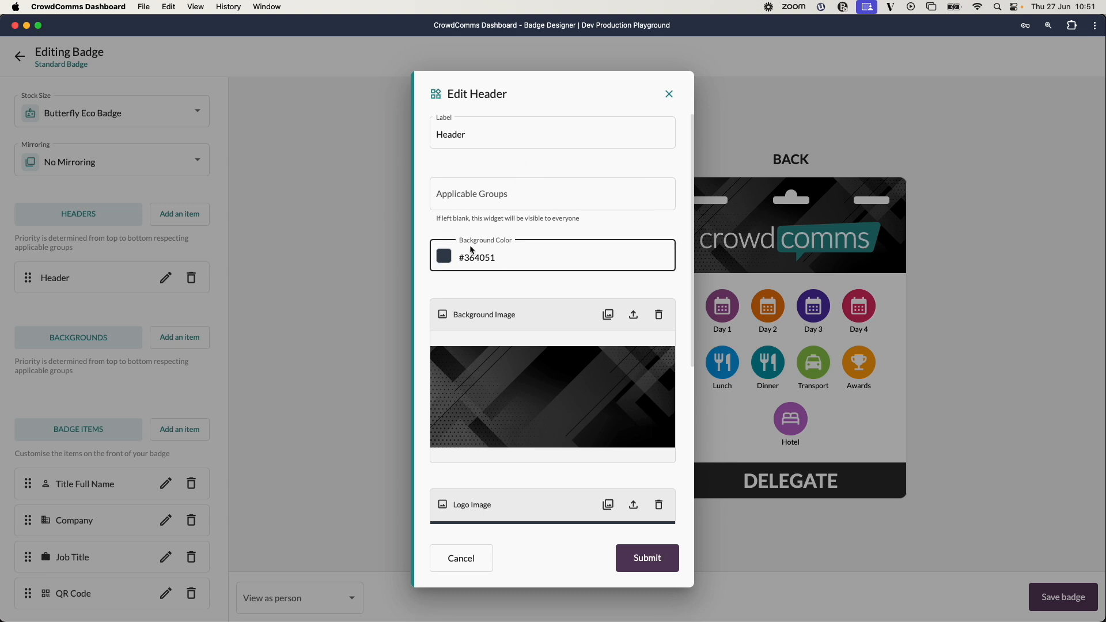
Try choosing a new green header background colour in the custom colour picker, then cancel it.
{"action": "left_click", "coordinate": [449, 256]}
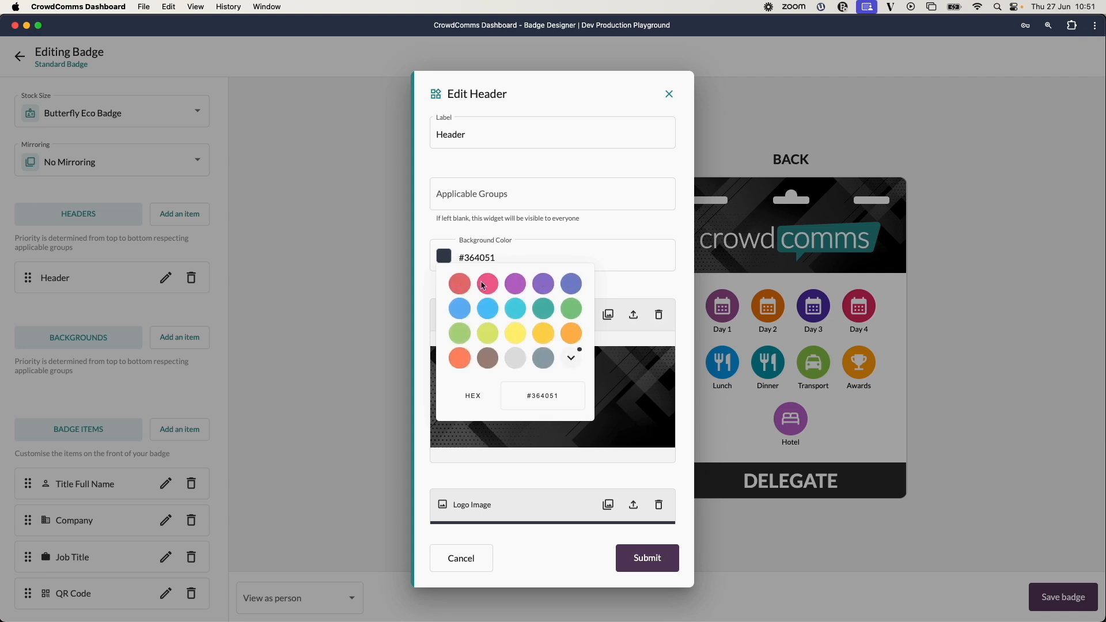
{"action": "left_click", "coordinate": [516, 285]}
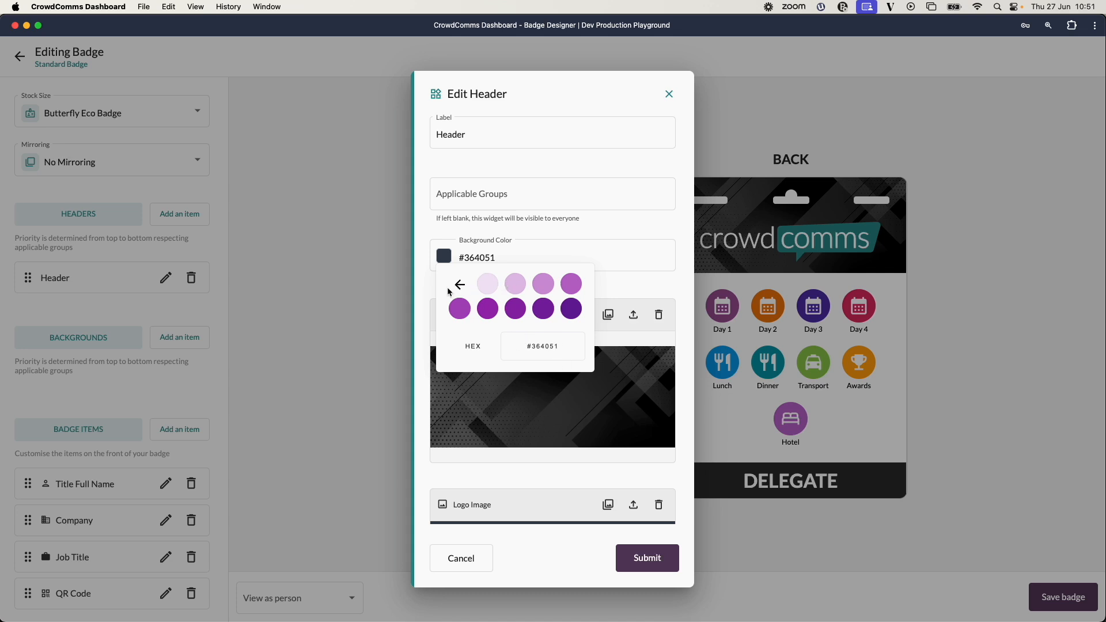
{"action": "left_click", "coordinate": [460, 285]}
{"action": "double_click", "coordinate": [546, 397]}
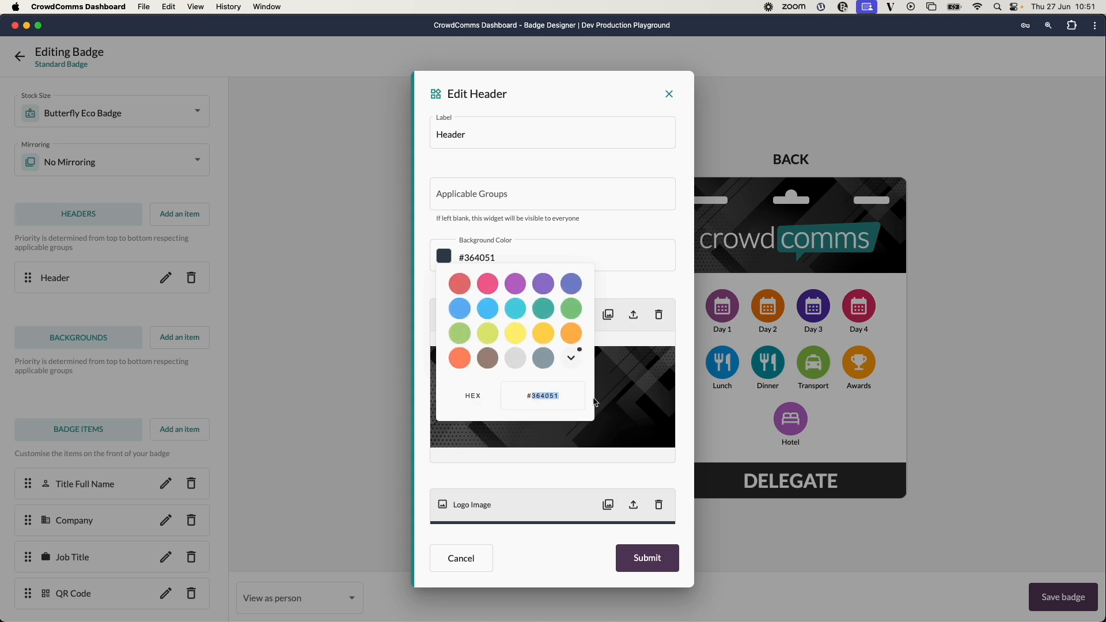
{"action": "left_click", "coordinate": [574, 359]}
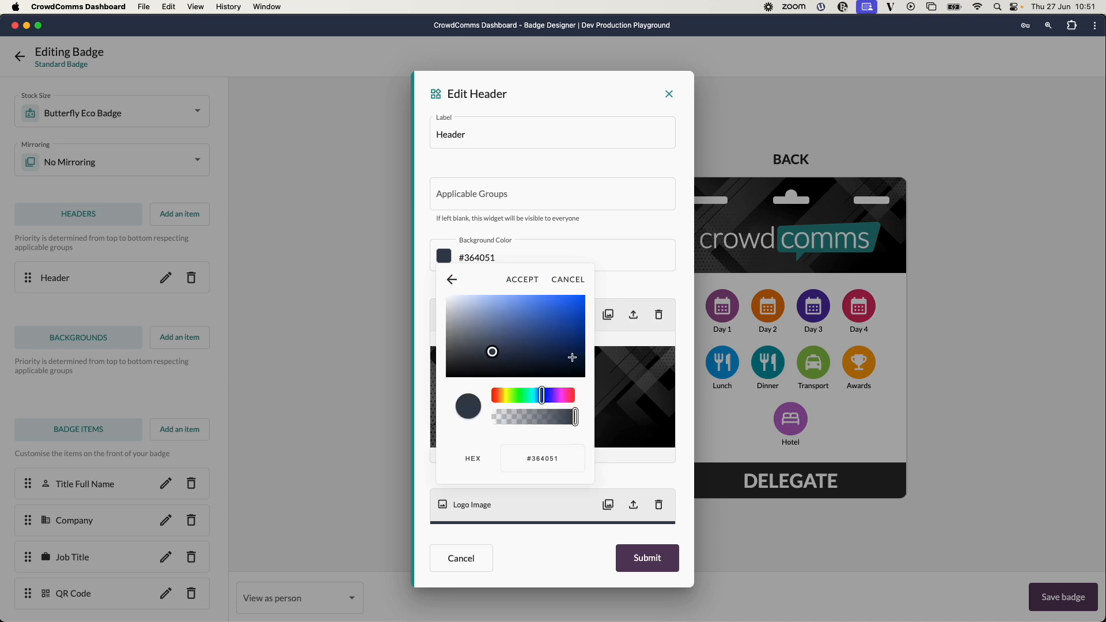
{"action": "mouse_move", "coordinate": [544, 398]}
{"action": "left_mouse_down"}
{"action": "mouse_move", "coordinate": [574, 398]}
{"action": "mouse_move", "coordinate": [528, 399]}
{"action": "left_mouse_up"}
{"action": "left_click", "coordinate": [545, 335]}
{"action": "mouse_move", "coordinate": [550, 333]}
{"action": "left_mouse_down"}
{"action": "mouse_move", "coordinate": [571, 309]}
{"action": "mouse_move", "coordinate": [511, 311]}
{"action": "mouse_move", "coordinate": [552, 348]}
{"action": "left_mouse_up"}
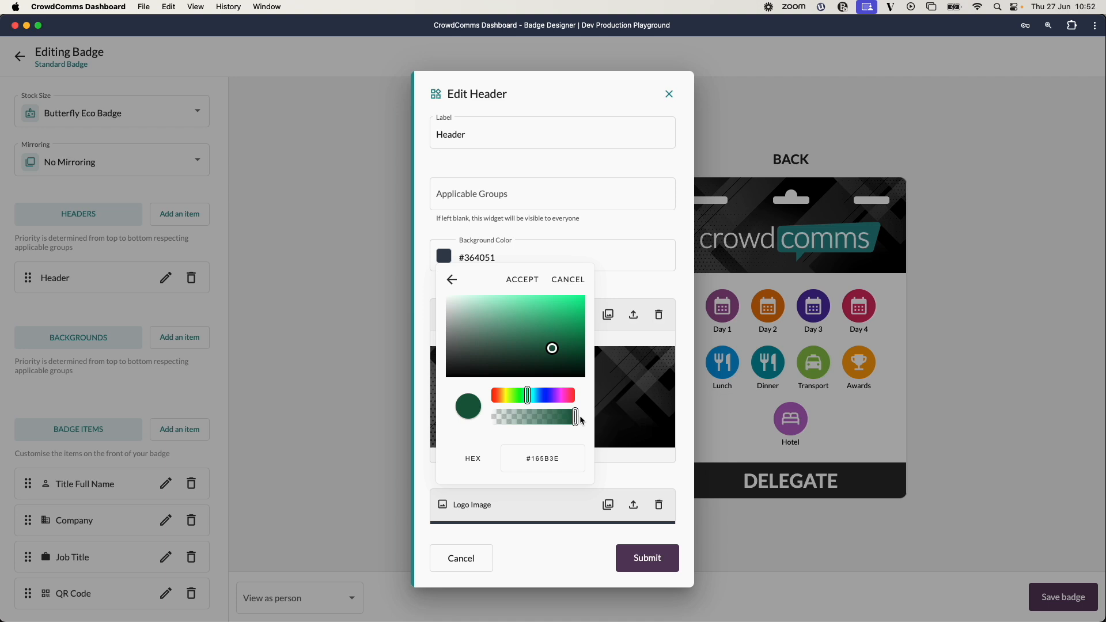
{"action": "mouse_move", "coordinate": [576, 419]}
{"action": "left_mouse_down"}
{"action": "mouse_move", "coordinate": [537, 419]}
{"action": "mouse_move", "coordinate": [576, 420]}
{"action": "left_mouse_up"}
{"action": "left_click_drag", "start_coordinate": [575, 417], "coordinate": [555, 417]}
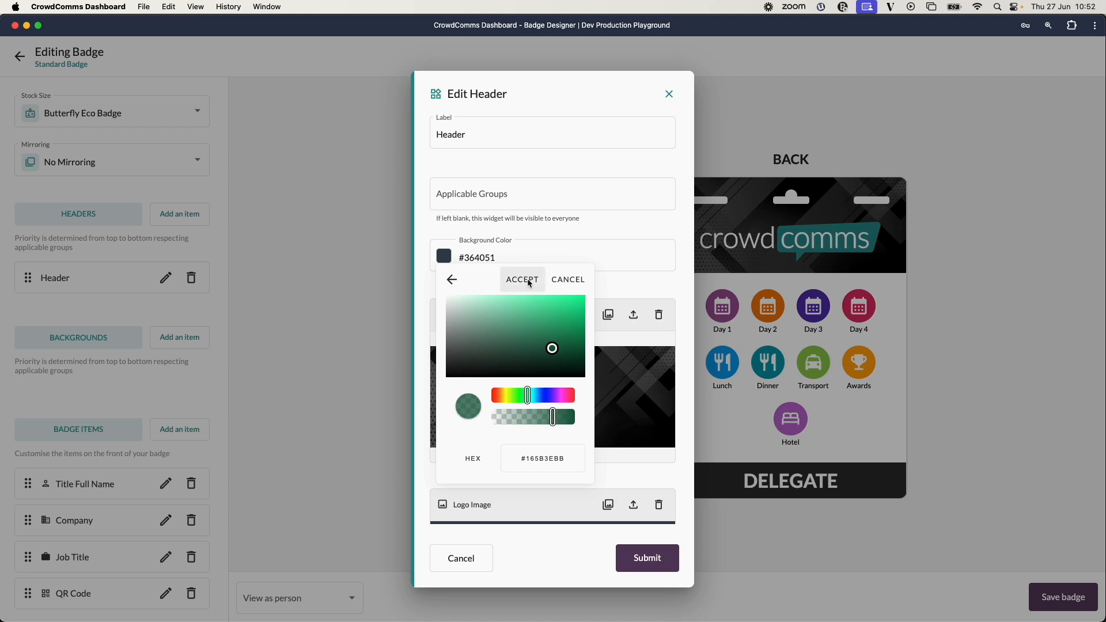
{"action": "left_click", "coordinate": [568, 279]}
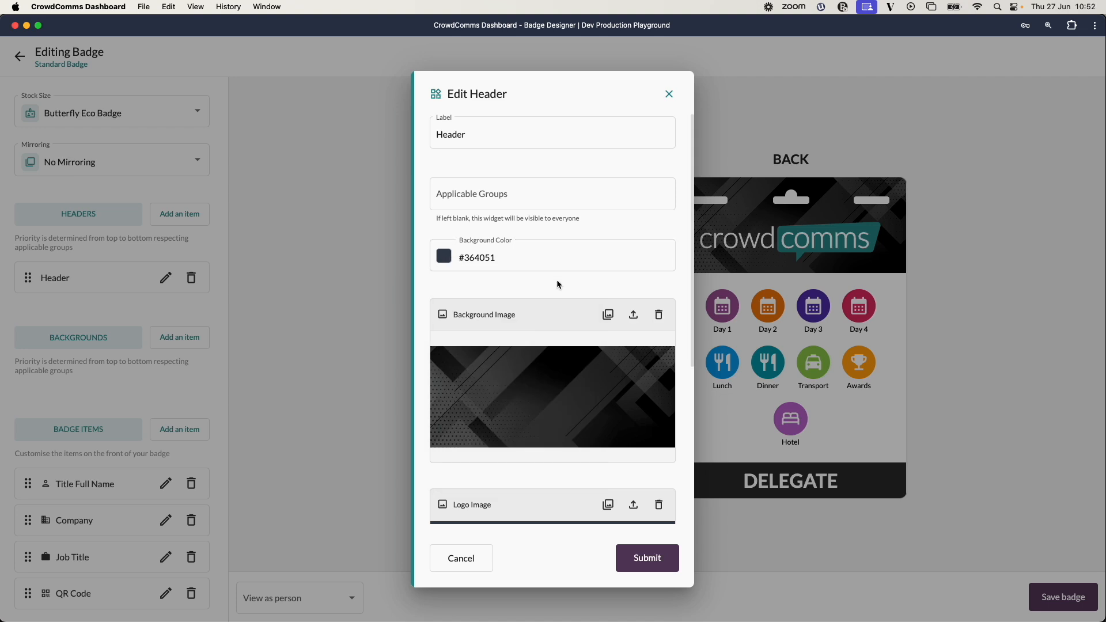
Upload 'Header with white strip.png' as the header's background image and submit the header.
{"action": "scroll", "coordinate": [557, 279], "scroll_direction": "down", "scroll_amount": 1}
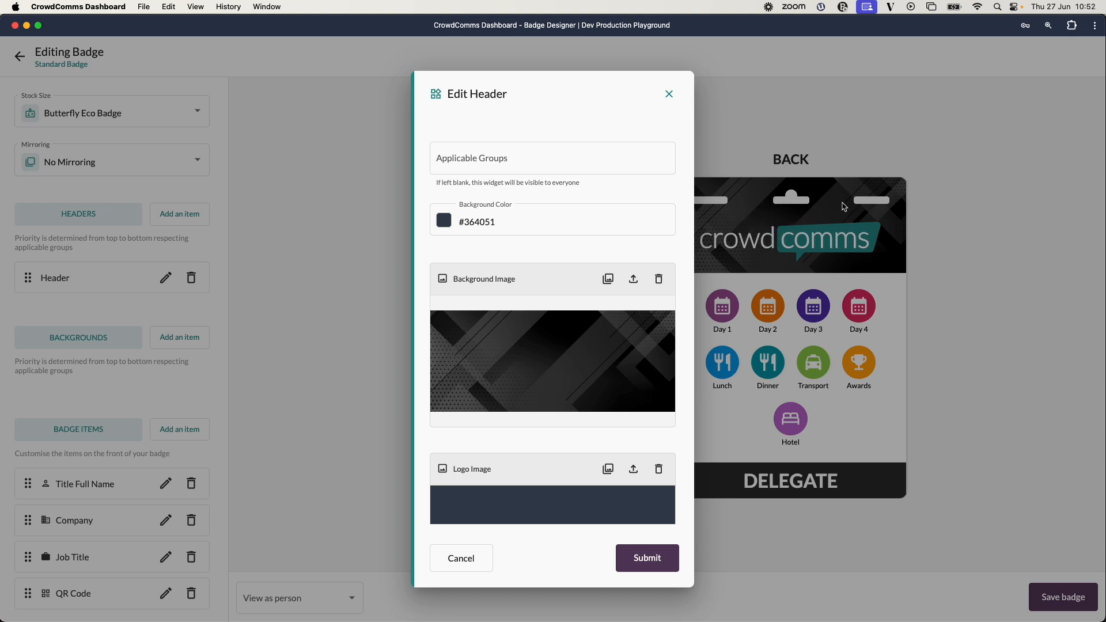
{"action": "left_click", "coordinate": [634, 279]}
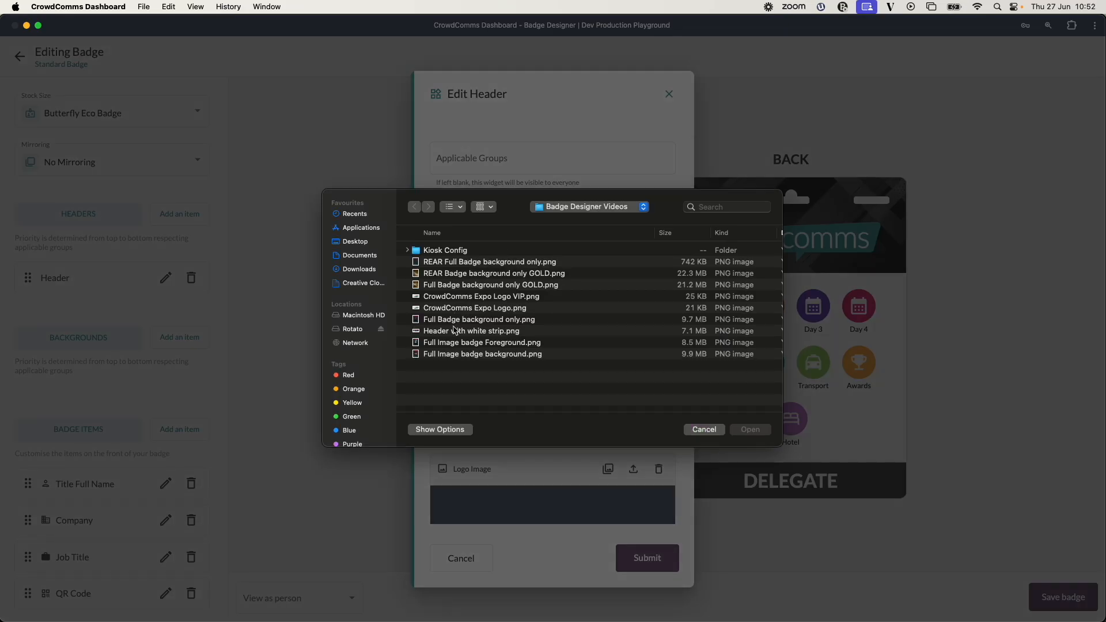
{"action": "double_click", "coordinate": [464, 332]}
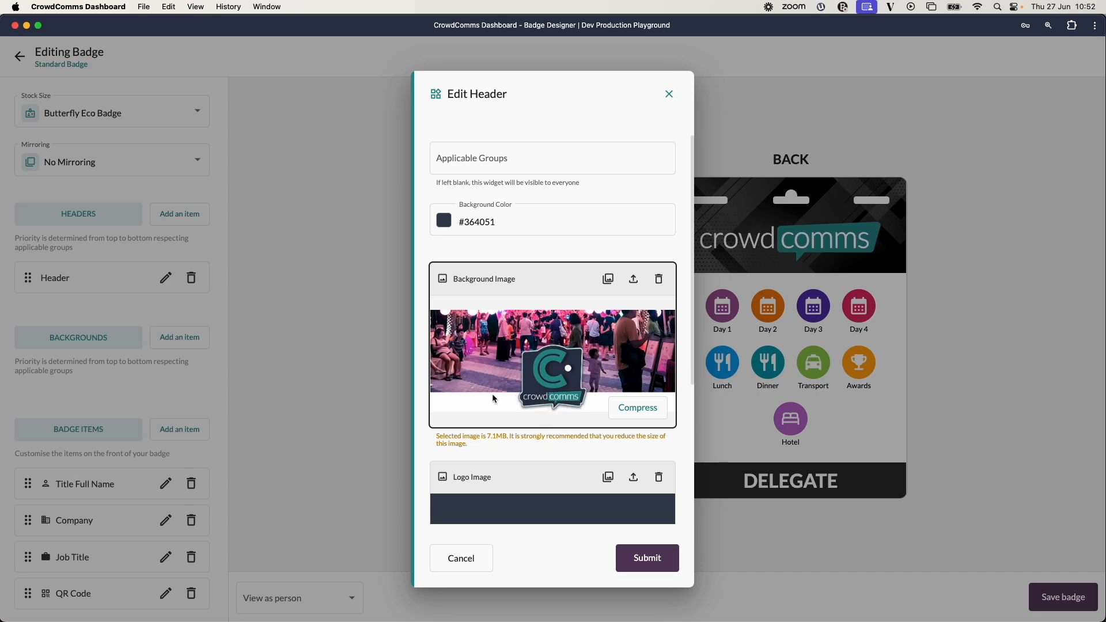
{"action": "left_click", "coordinate": [648, 557]}
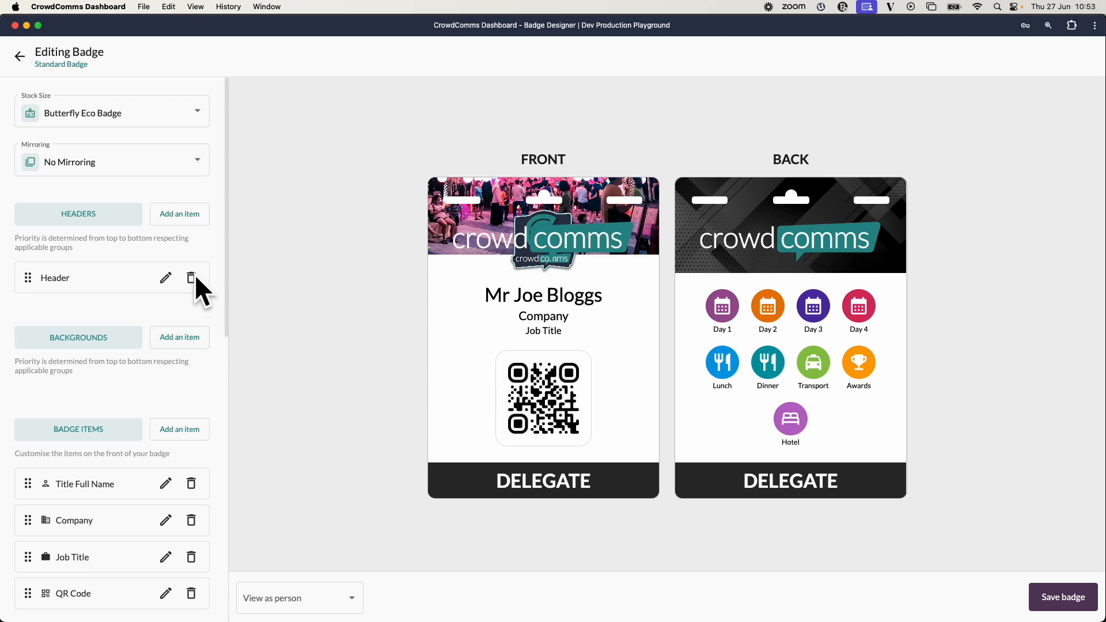
Remove the header's background image and submit the header.
{"action": "left_click", "coordinate": [166, 277]}
{"action": "left_click", "coordinate": [658, 314]}
{"action": "left_click", "coordinate": [610, 375]}
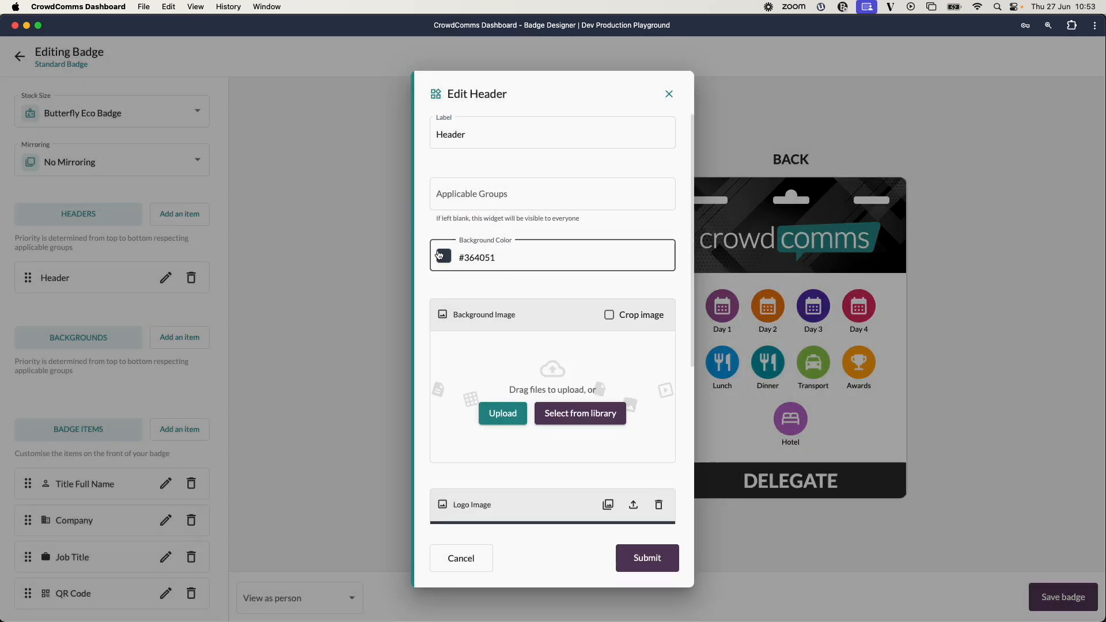
{"action": "left_click", "coordinate": [647, 557]}
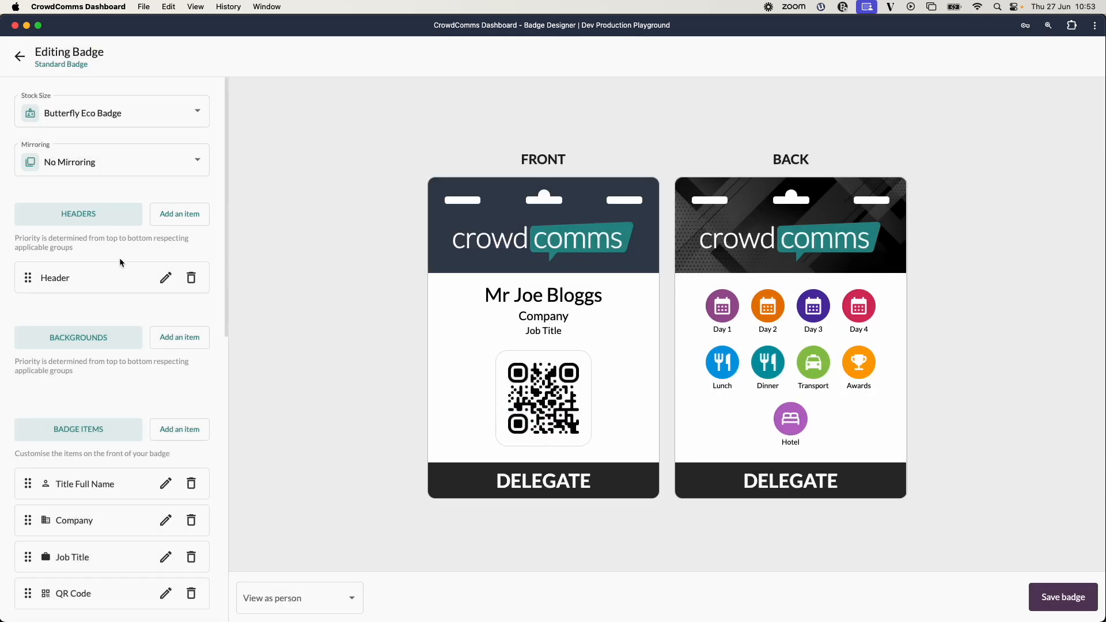
Replace the header's logo image with 'CrowdComms Expo Logo.png' and submit the header.
{"action": "left_click", "coordinate": [166, 278]}
{"action": "scroll", "coordinate": [559, 328], "scroll_direction": "down", "scroll_amount": 3}
{"action": "scroll", "coordinate": [562, 334], "scroll_direction": "down", "scroll_amount": 3}
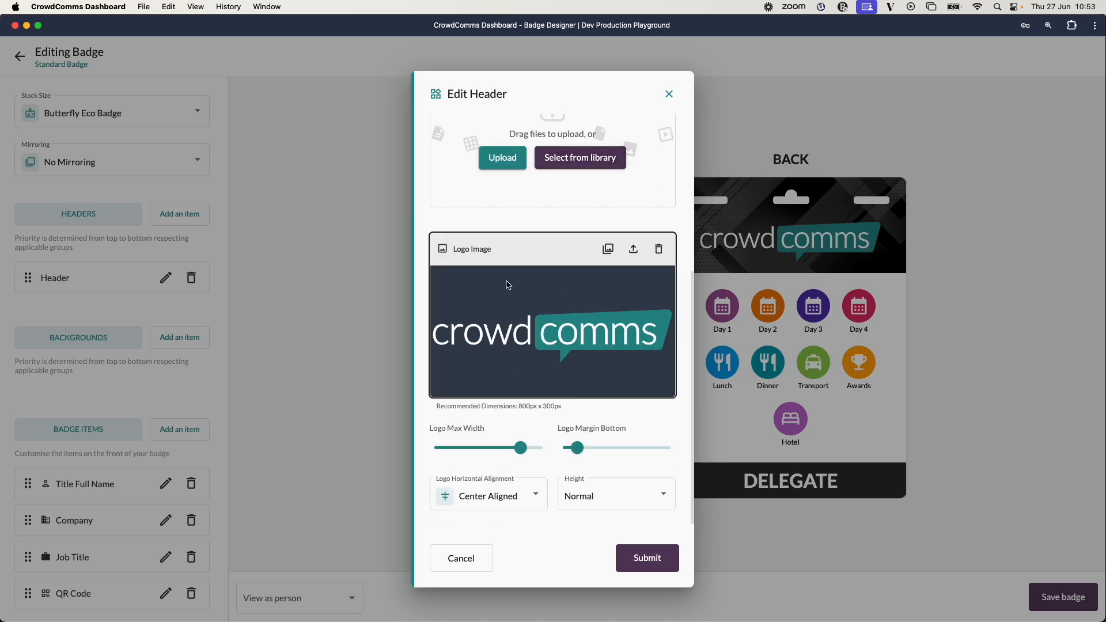
{"action": "left_click", "coordinate": [634, 252]}
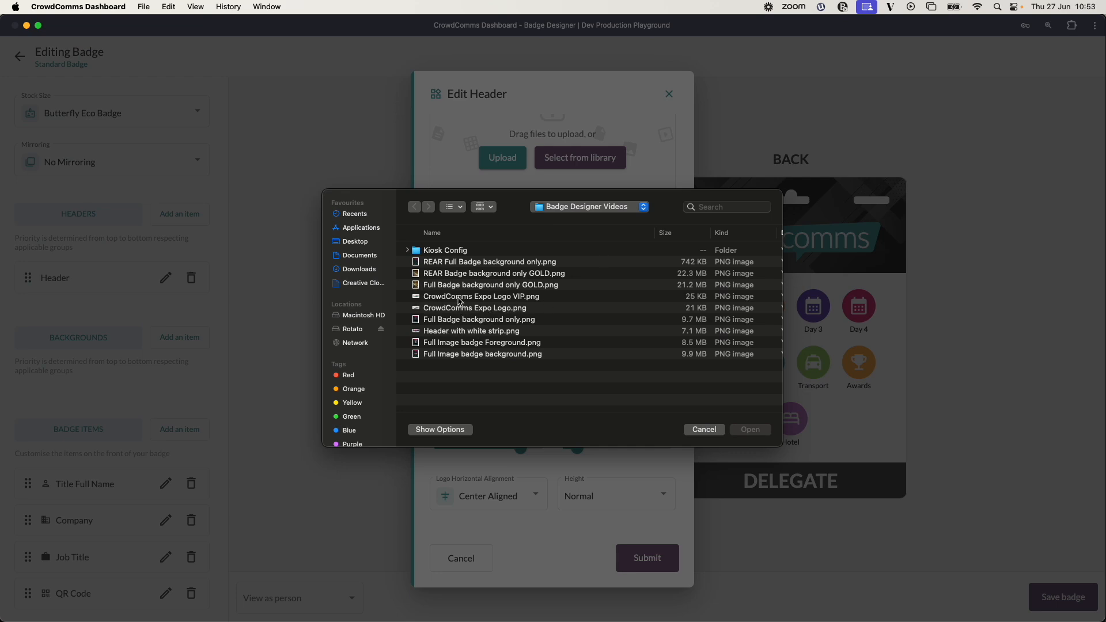
{"action": "double_click", "coordinate": [458, 308]}
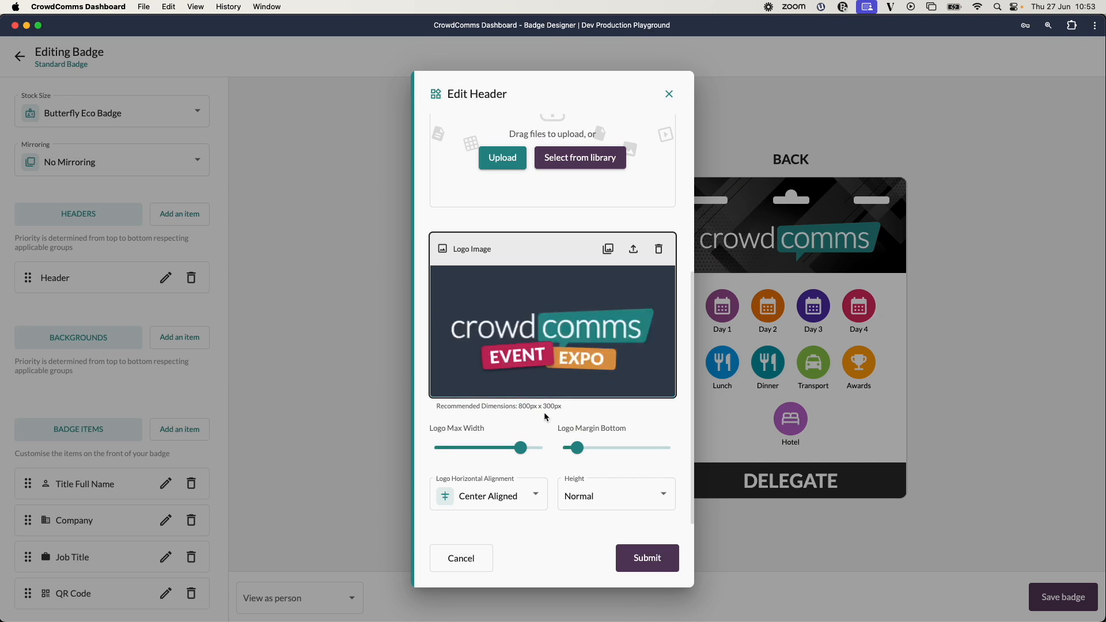
{"action": "mouse_move", "coordinate": [524, 453]}
{"action": "mouse_move", "coordinate": [524, 452]}
{"action": "left_mouse_down"}
{"action": "mouse_move", "coordinate": [485, 451]}
{"action": "mouse_move", "coordinate": [523, 450]}
{"action": "left_mouse_up"}
{"action": "left_click", "coordinate": [647, 558]}
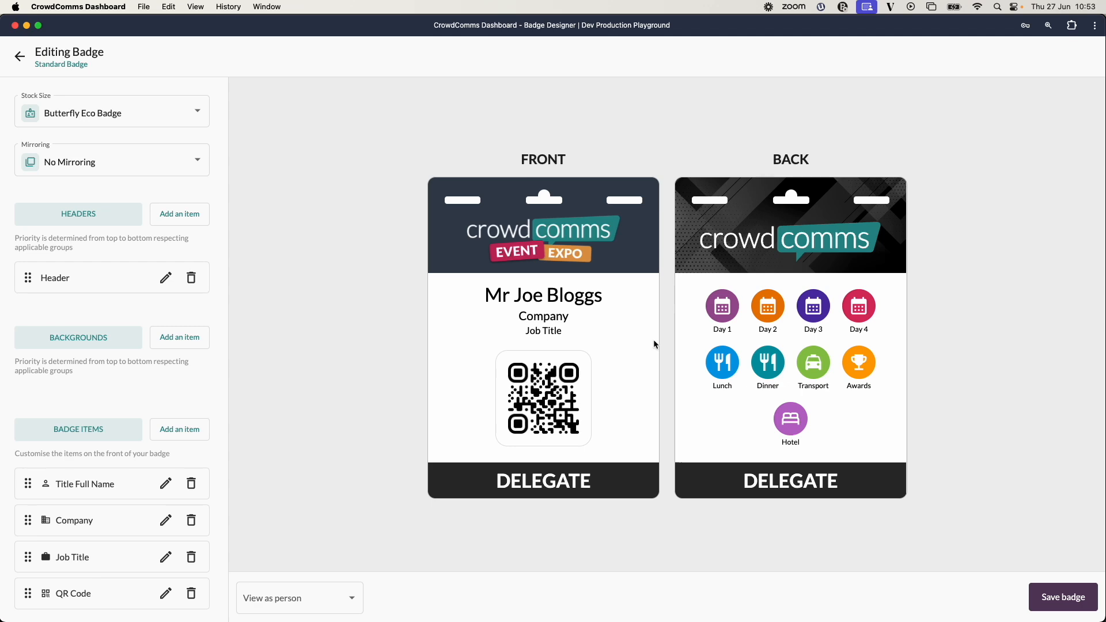
Reduce the header logo's maximum width and submit the header.
{"action": "left_click", "coordinate": [166, 278]}
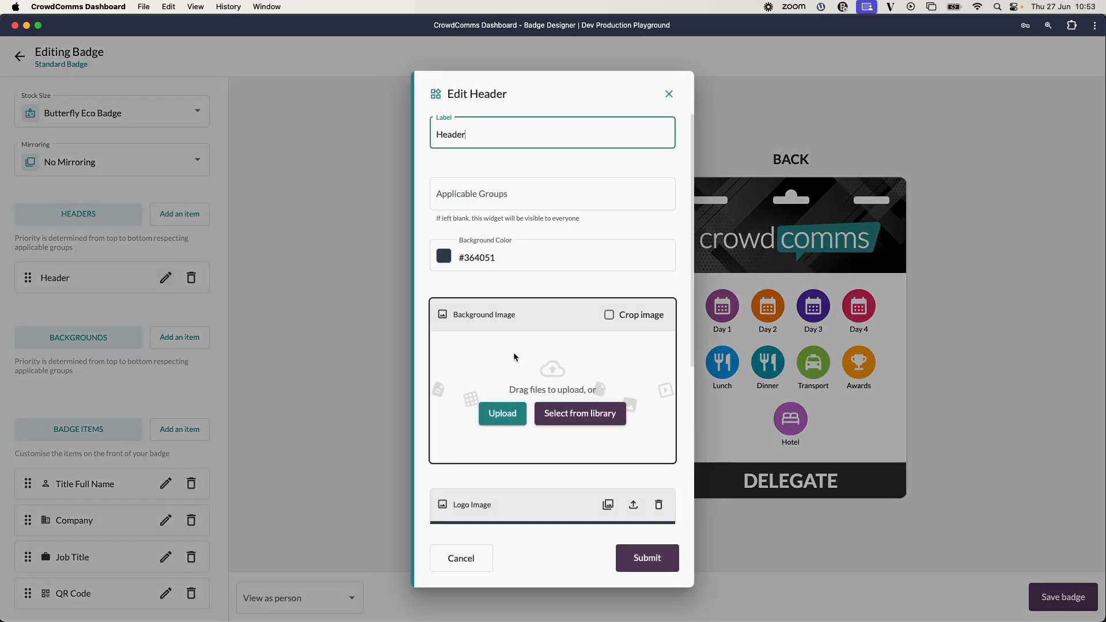
{"action": "scroll", "coordinate": [602, 456], "scroll_direction": "down", "scroll_amount": 5}
{"action": "left_click_drag", "start_coordinate": [519, 452], "coordinate": [501, 450]}
{"action": "left_click", "coordinate": [647, 558]}
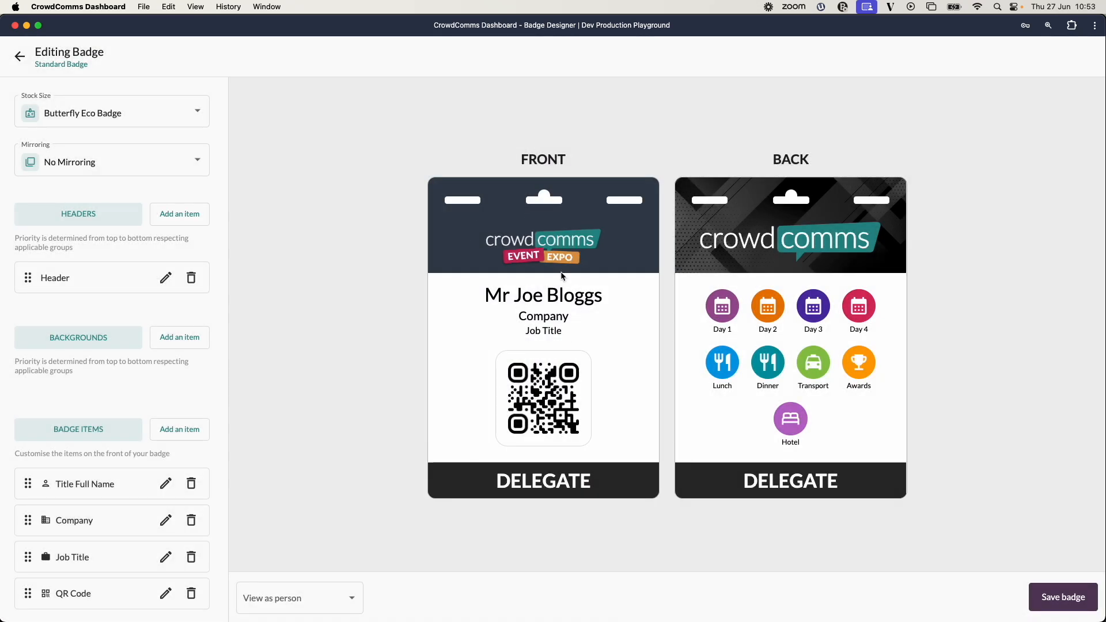
Set the header logo's bottom margin to 5mm and submit the header.
{"action": "left_click", "coordinate": [166, 278]}
{"action": "scroll", "coordinate": [578, 346], "scroll_direction": "down", "scroll_amount": 5}
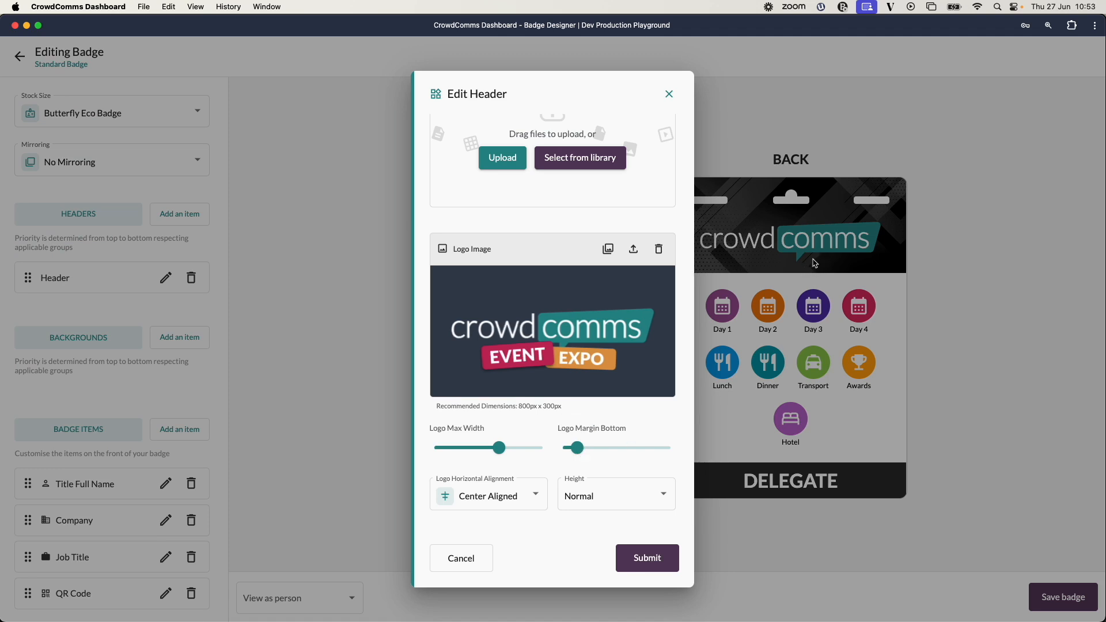
{"action": "mouse_move", "coordinate": [581, 450]}
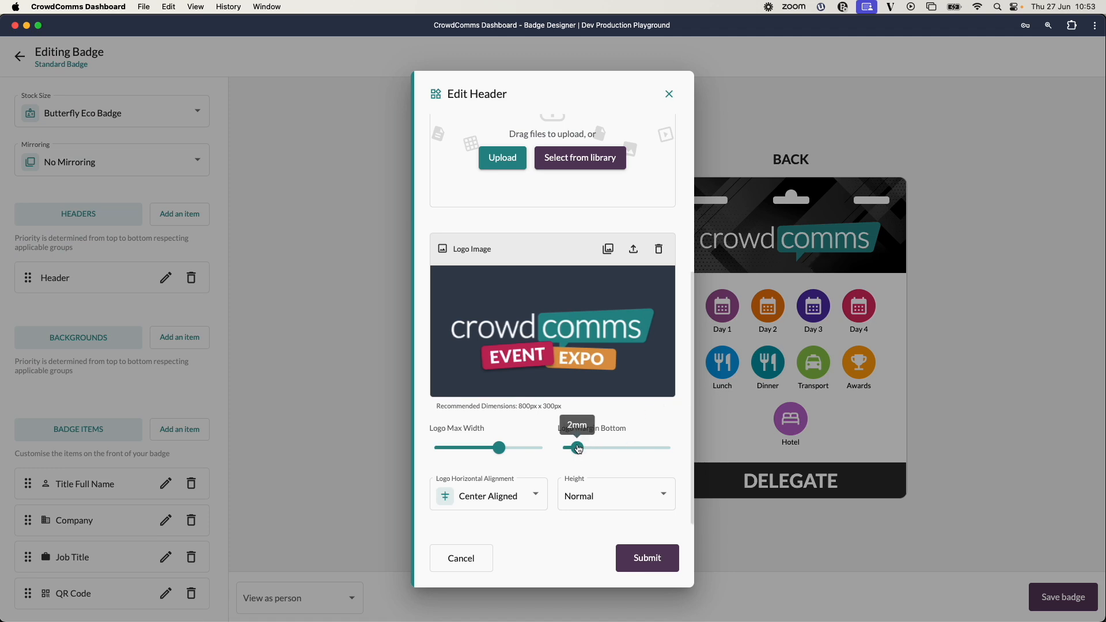
{"action": "left_click_drag", "start_coordinate": [579, 450], "coordinate": [599, 449]}
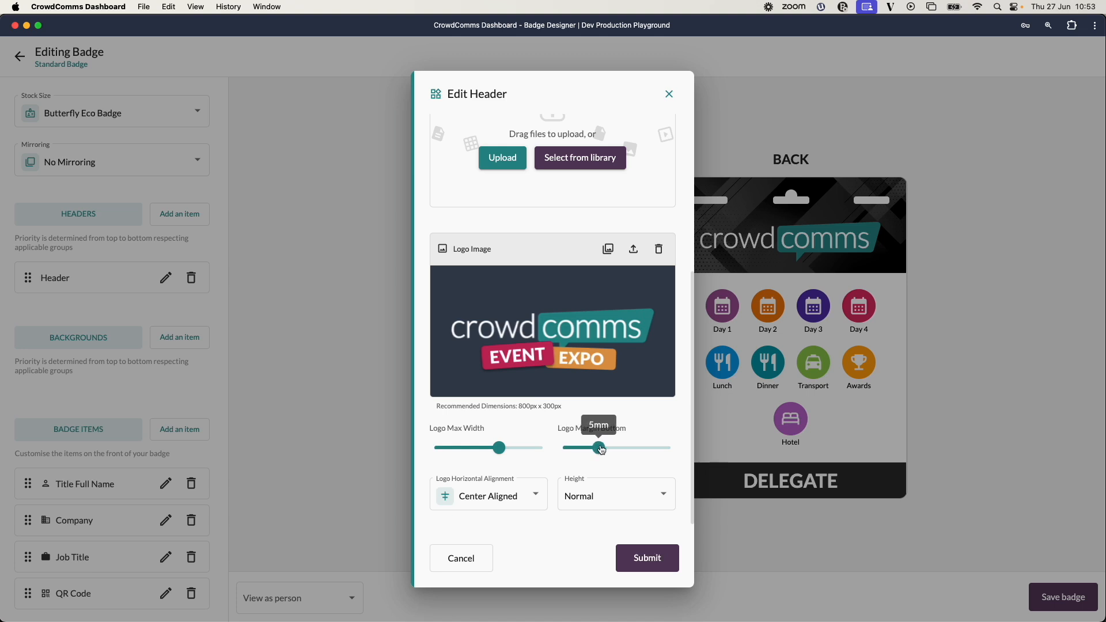
{"action": "left_click", "coordinate": [671, 572]}
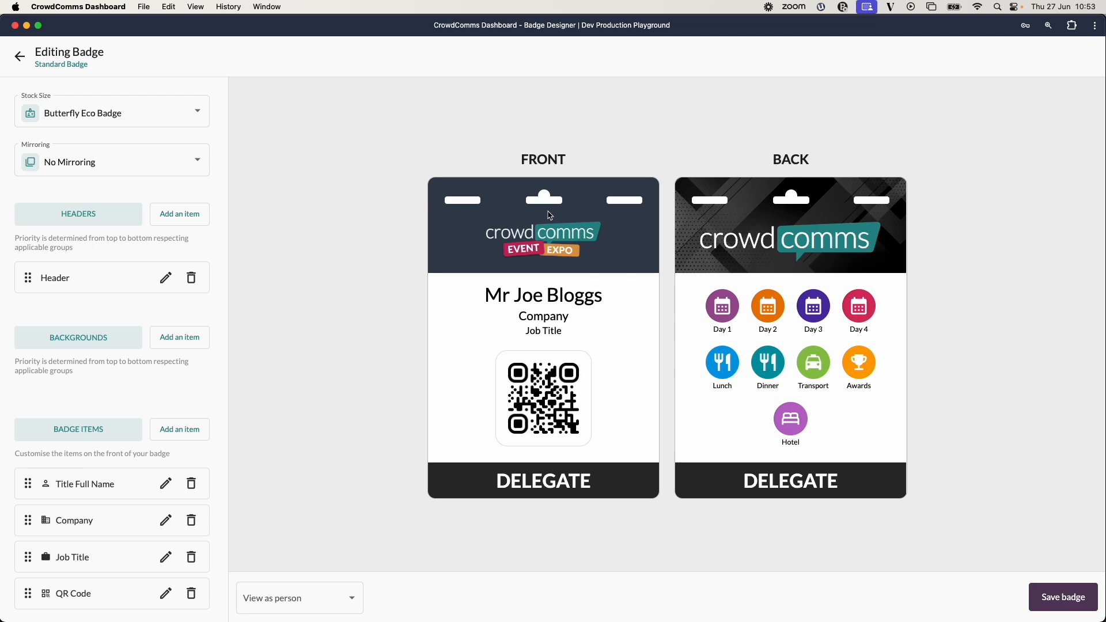
Add a new header labelled 'Exhibitor header' and restrict it to the Exhibitors group.
{"action": "left_click", "coordinate": [185, 214]}
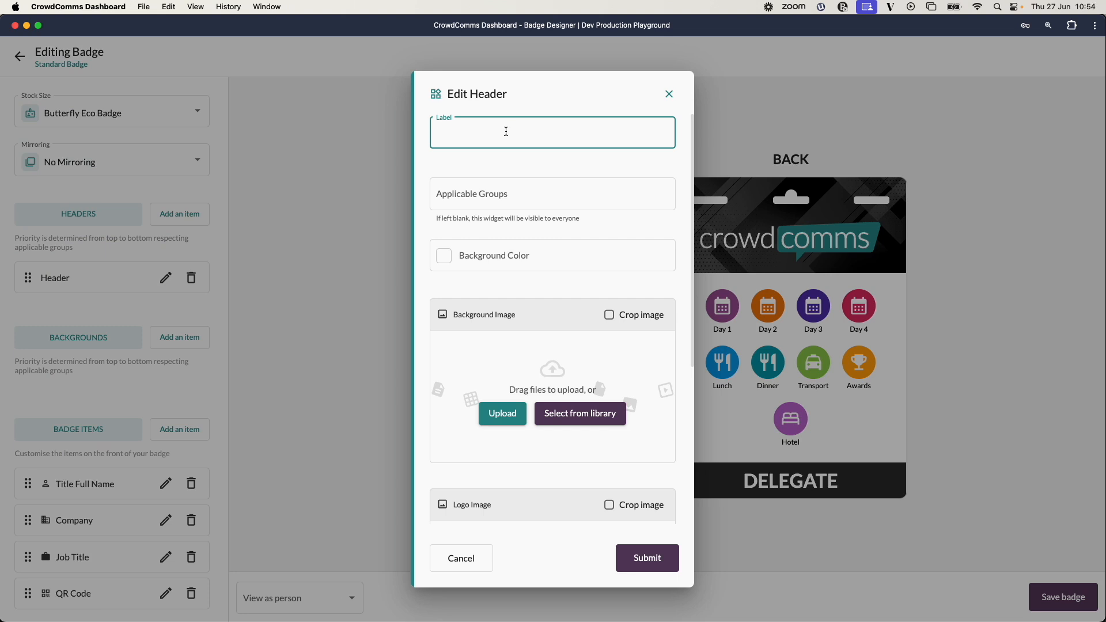
{"action": "type", "text": "Exhibitor header"}
{"action": "left_click", "coordinate": [526, 194]}
{"action": "left_click", "coordinate": [496, 249]}
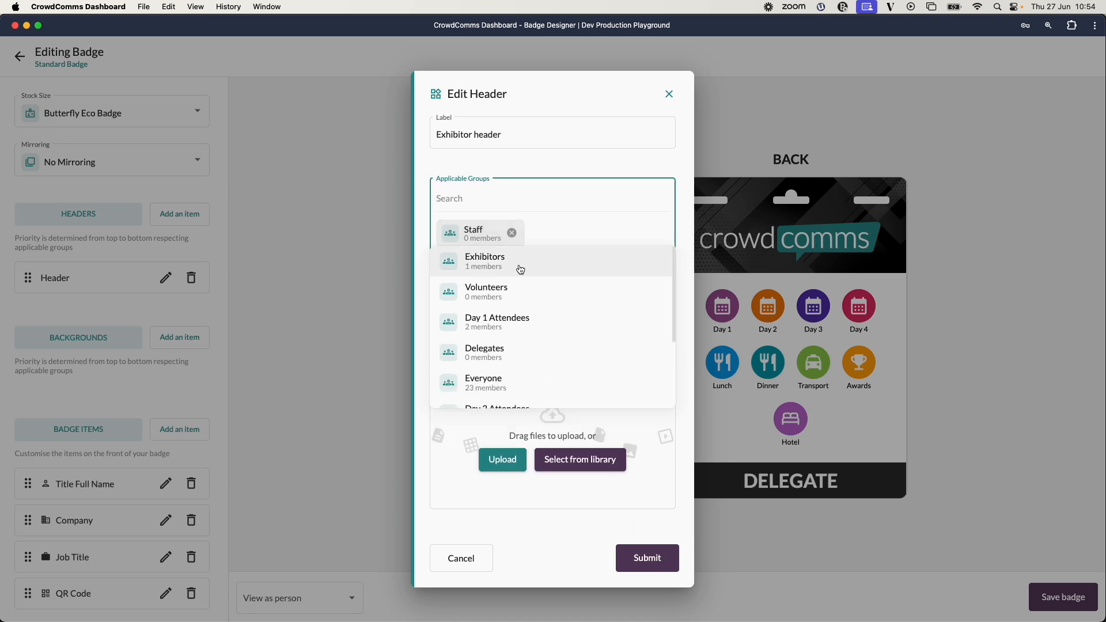
{"action": "left_click", "coordinate": [511, 230]}
{"action": "left_click", "coordinate": [512, 235]}
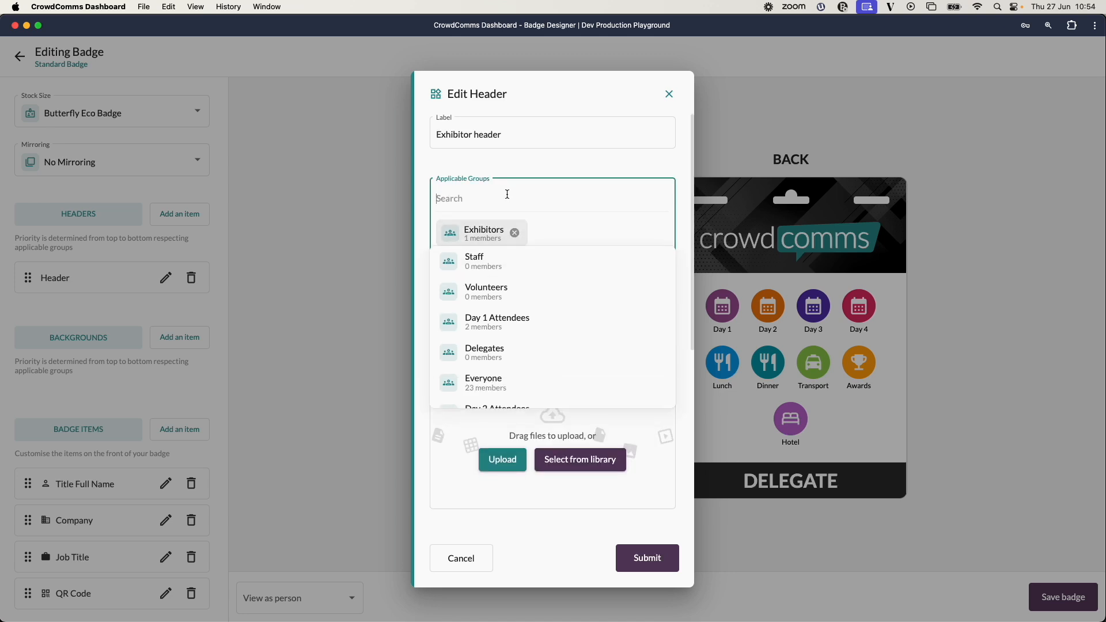
{"action": "left_click", "coordinate": [527, 154]}
Upload 'CrowdComms Expo Logo VIP.png' as the Exhibitor header's logo image and submit it.
{"action": "scroll", "coordinate": [554, 385], "scroll_direction": "down", "scroll_amount": 5}
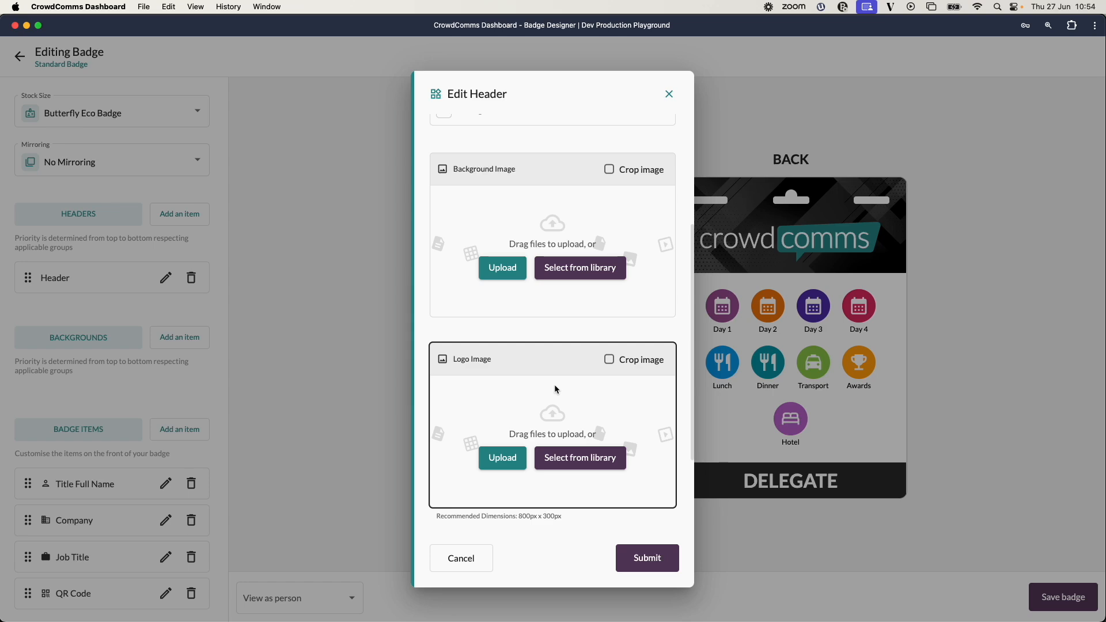
{"action": "scroll", "coordinate": [557, 390], "scroll_direction": "down", "scroll_amount": 2}
{"action": "left_click", "coordinate": [508, 415]}
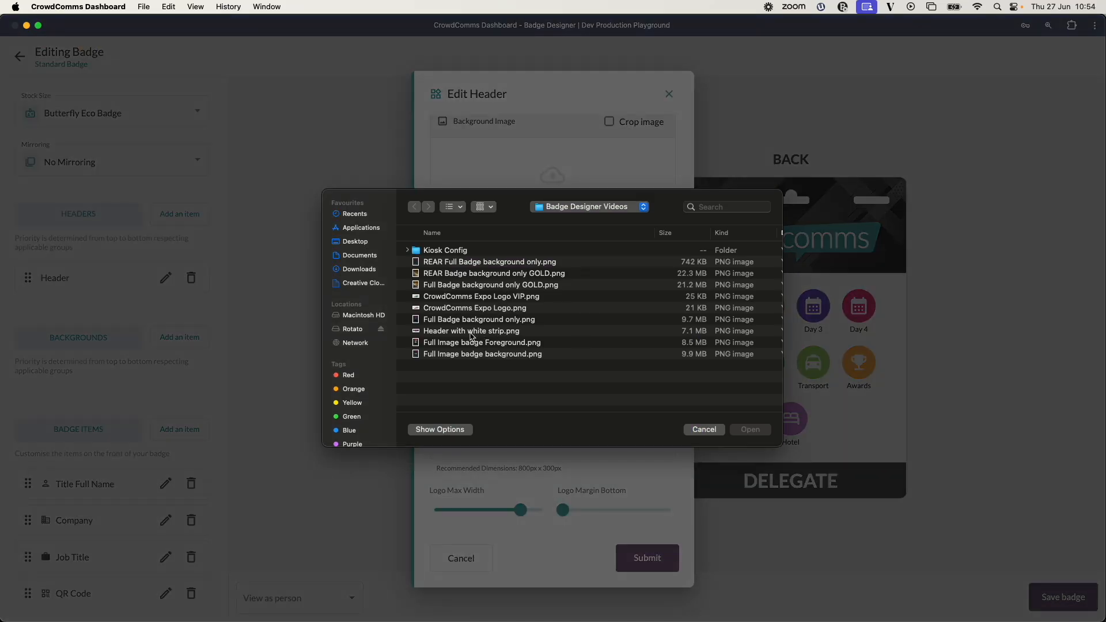
{"action": "double_click", "coordinate": [466, 297]}
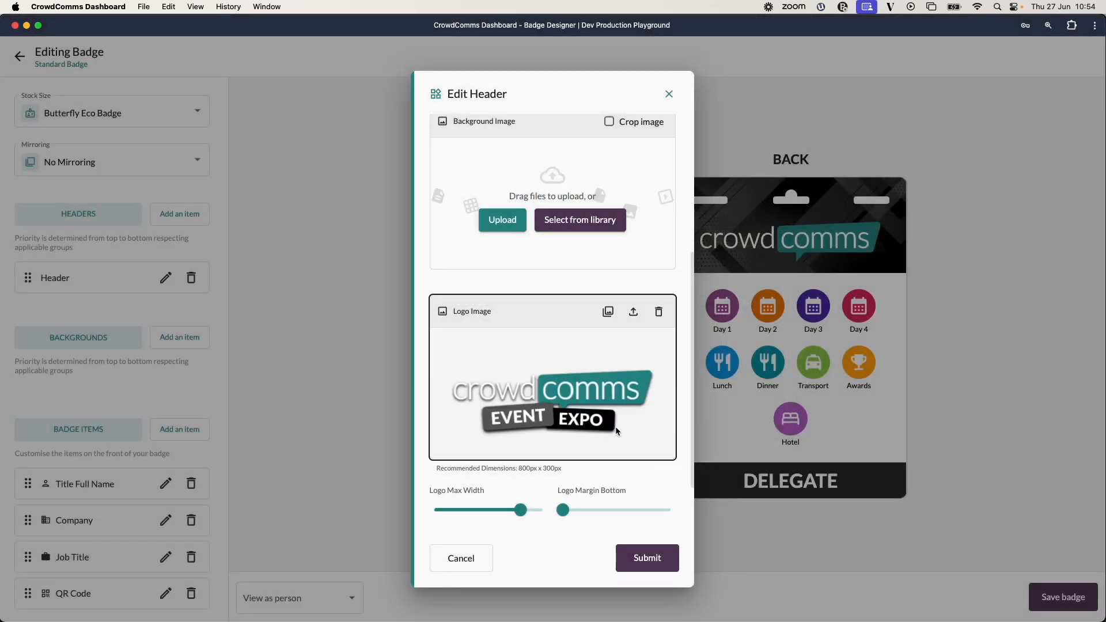
{"action": "left_click", "coordinate": [646, 557]}
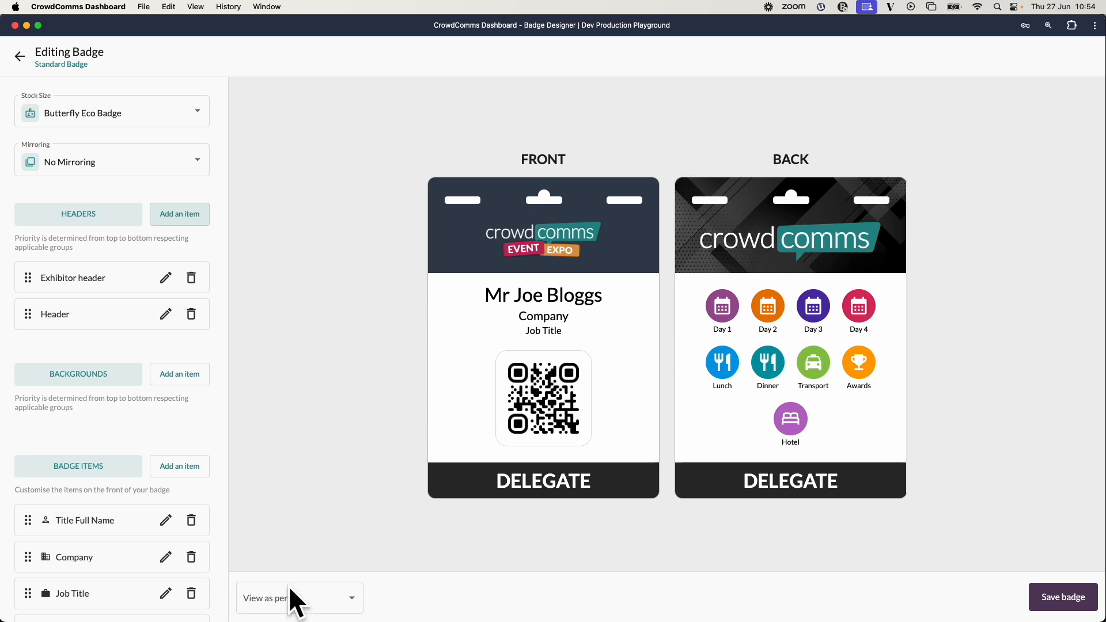
Preview the badge as two different attendees chosen from the person list.
{"action": "left_click", "coordinate": [352, 599]}
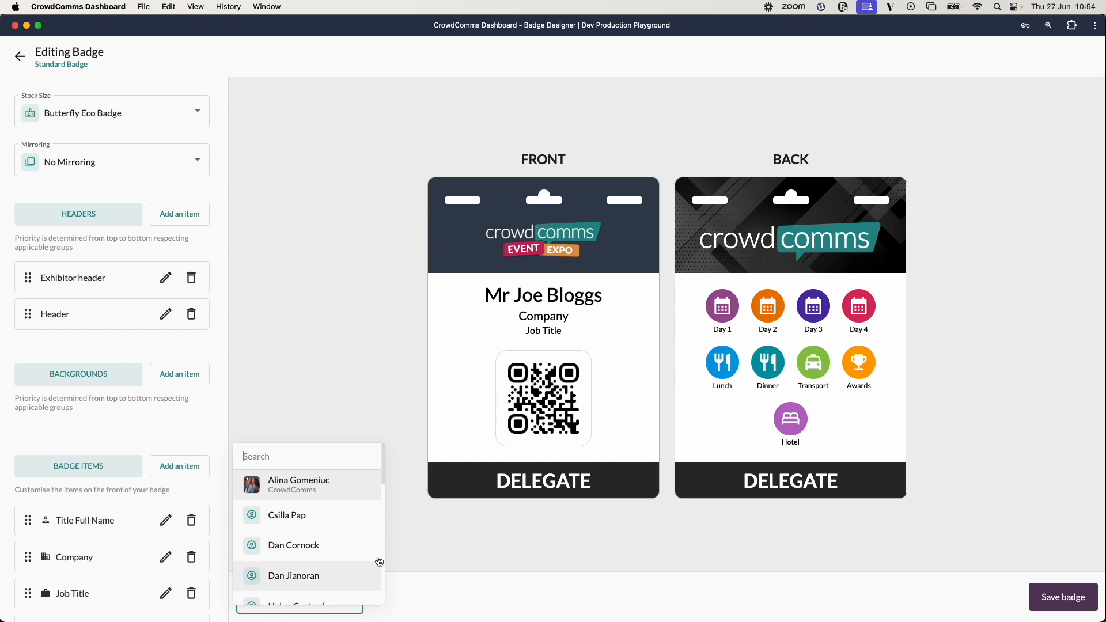
{"action": "left_click", "coordinate": [295, 484]}
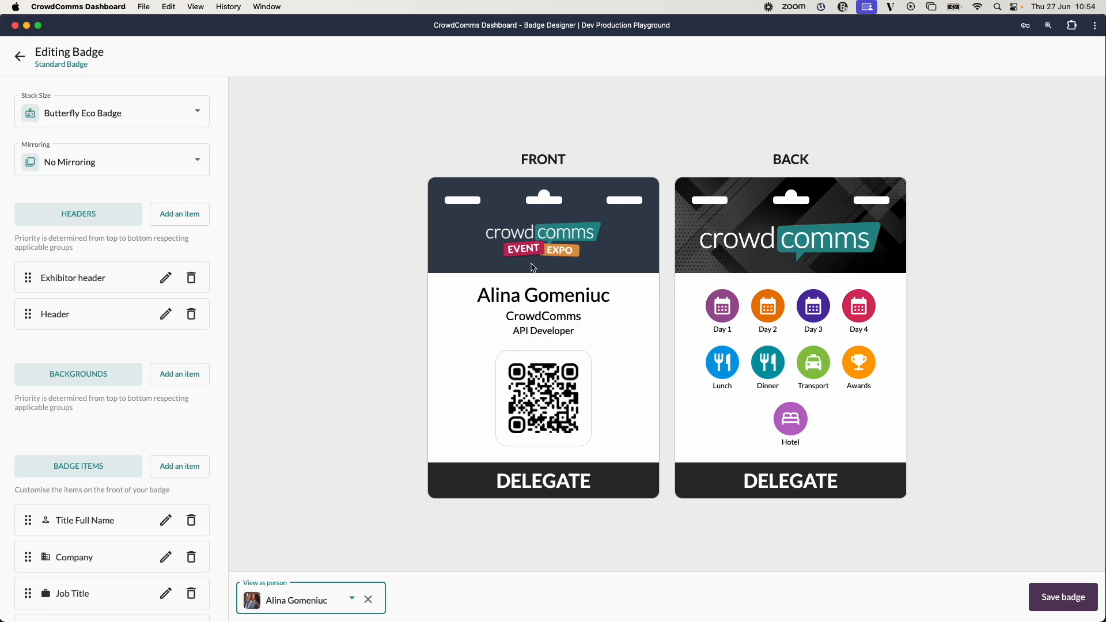
{"action": "left_click", "coordinate": [352, 599]}
{"action": "scroll", "coordinate": [325, 497], "scroll_direction": "down", "scroll_amount": 3}
{"action": "scroll", "coordinate": [324, 500], "scroll_direction": "down", "scroll_amount": 5}
{"action": "scroll", "coordinate": [315, 522], "scroll_direction": "up", "scroll_amount": 8}
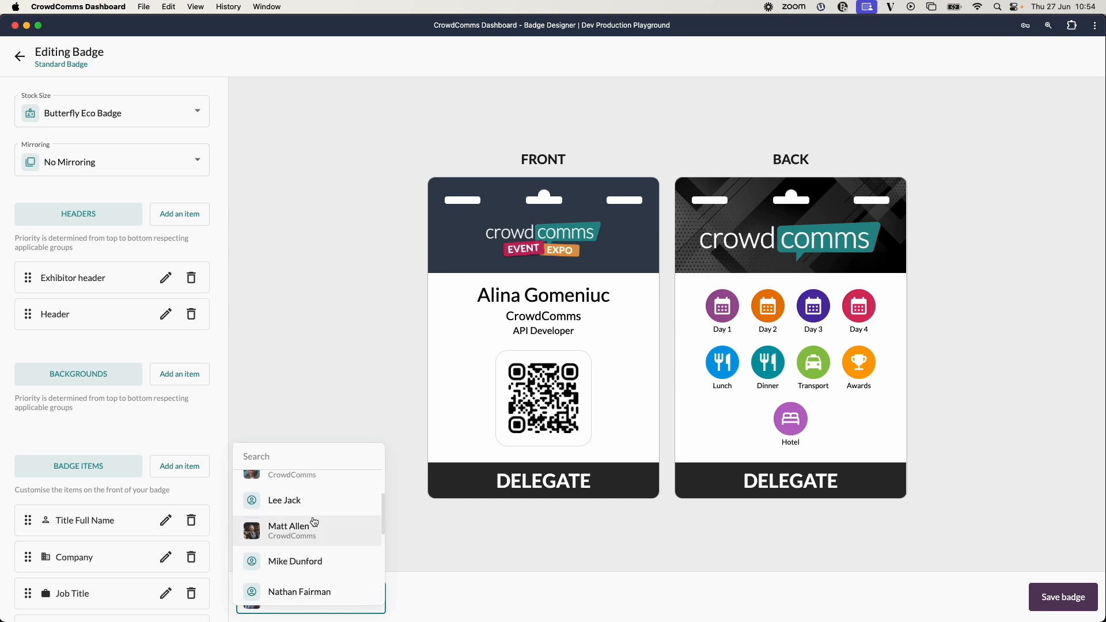
{"action": "left_click", "coordinate": [315, 522]}
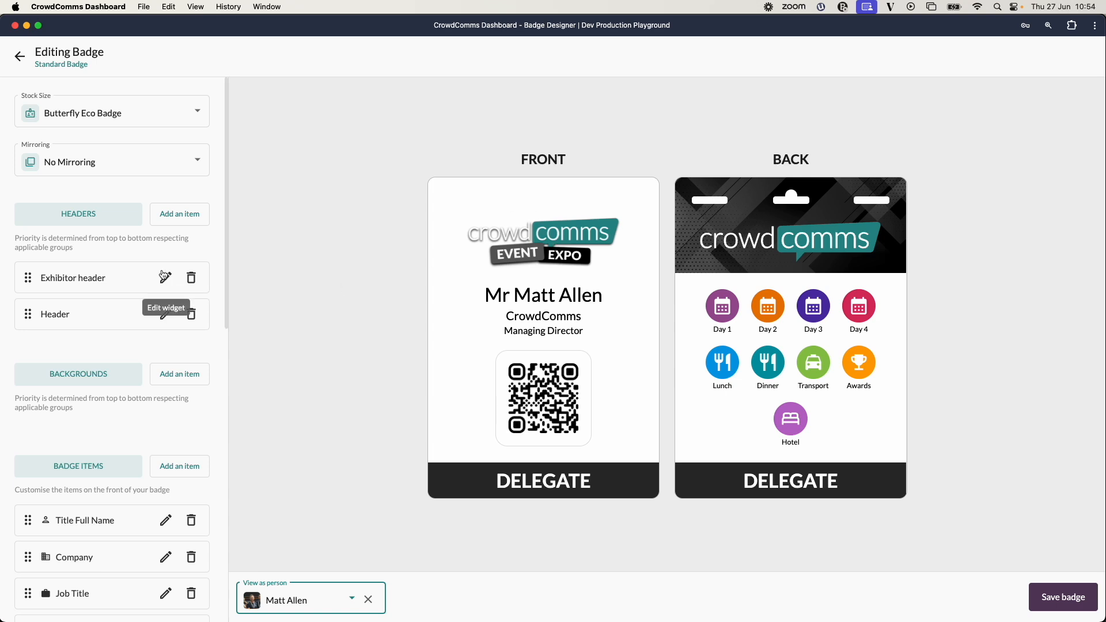
Delete the Exhibitor header.
{"action": "scroll", "coordinate": [180, 293], "scroll_direction": "down", "scroll_amount": 4}
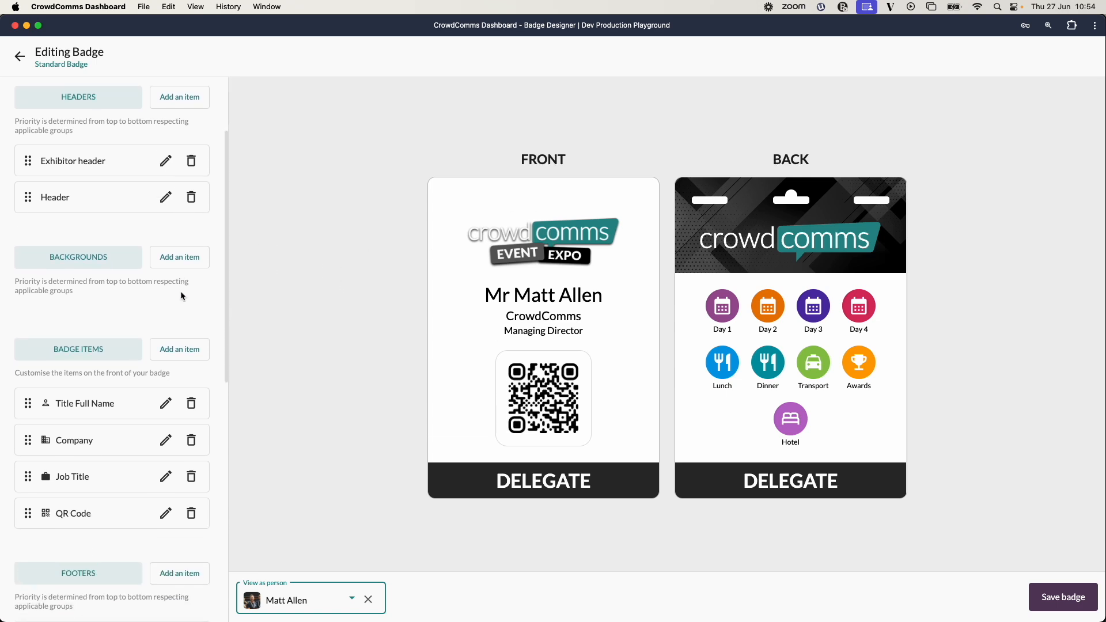
{"action": "left_click", "coordinate": [191, 159]}
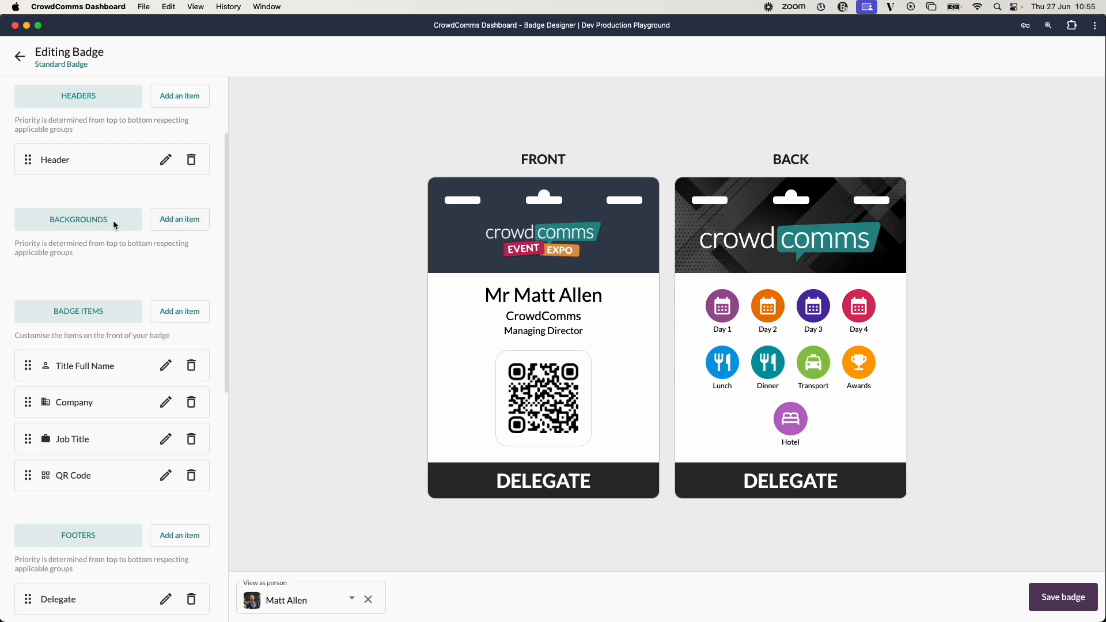
Add a background labelled 'Background' with 'Full Badge background only.png' as its full image and submit it.
{"action": "left_click", "coordinate": [186, 223]}
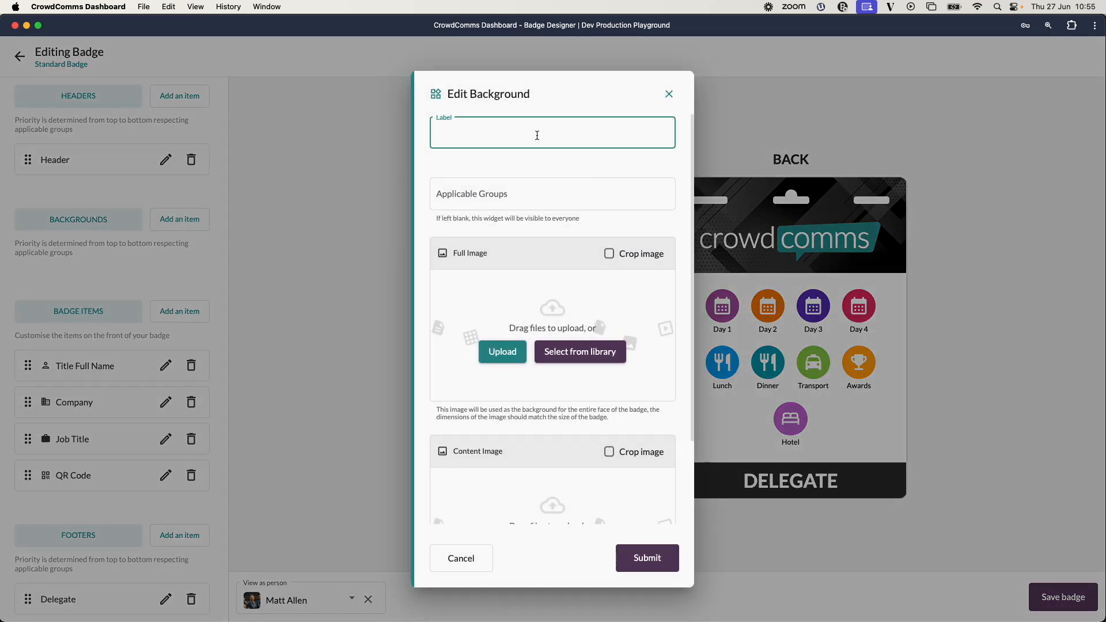
{"action": "type", "text": "Background"}
{"action": "left_click", "coordinate": [536, 192]}
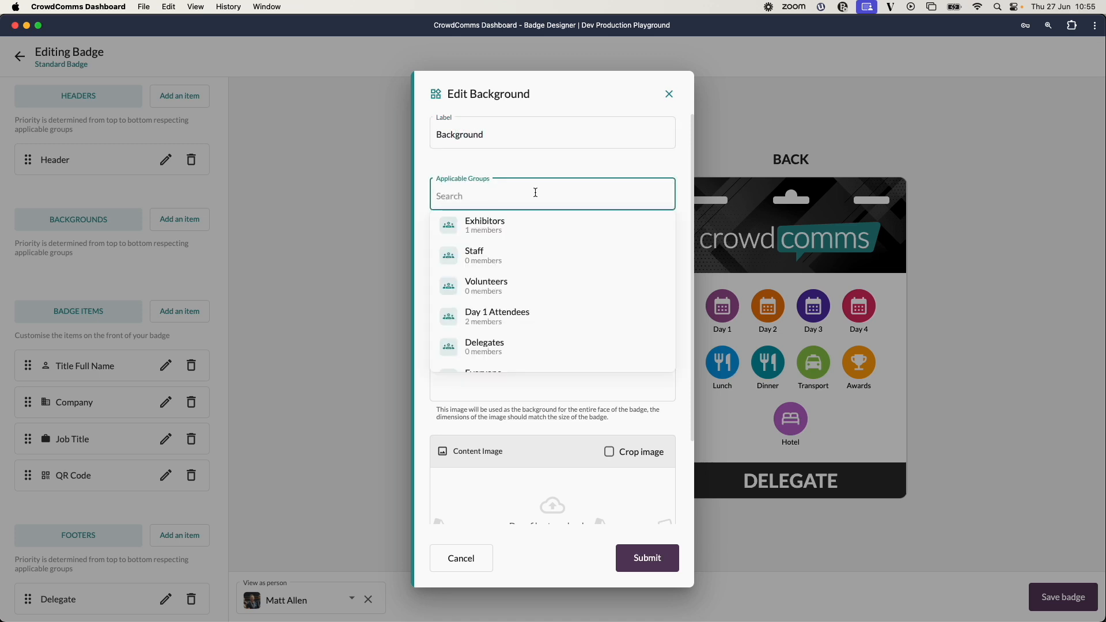
{"action": "left_click", "coordinate": [542, 168]}
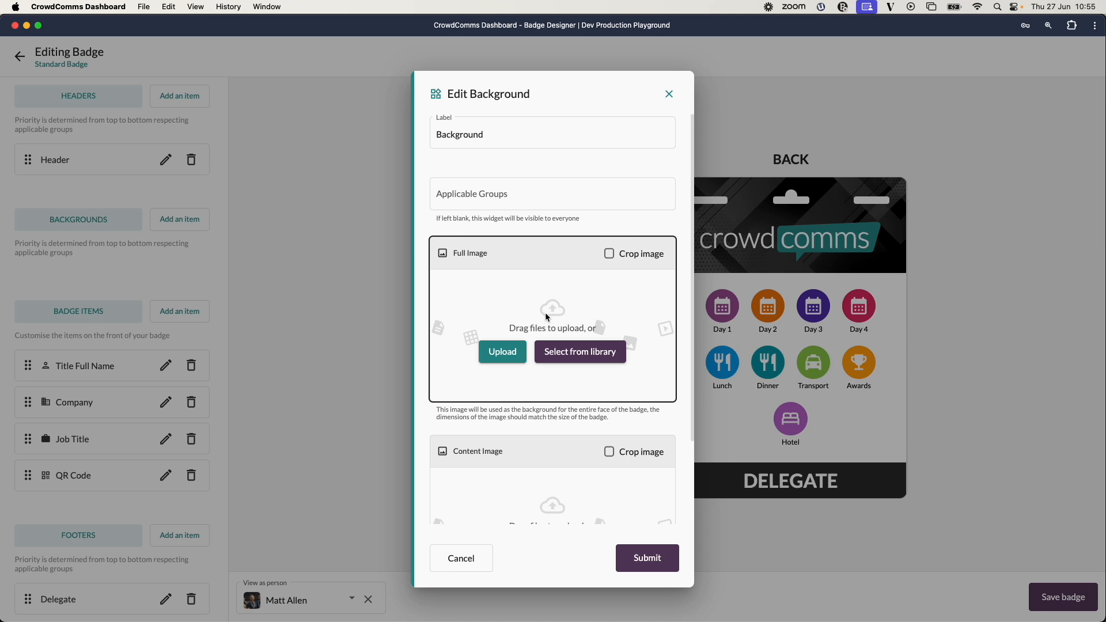
{"action": "scroll", "coordinate": [547, 317], "scroll_direction": "down", "scroll_amount": 3}
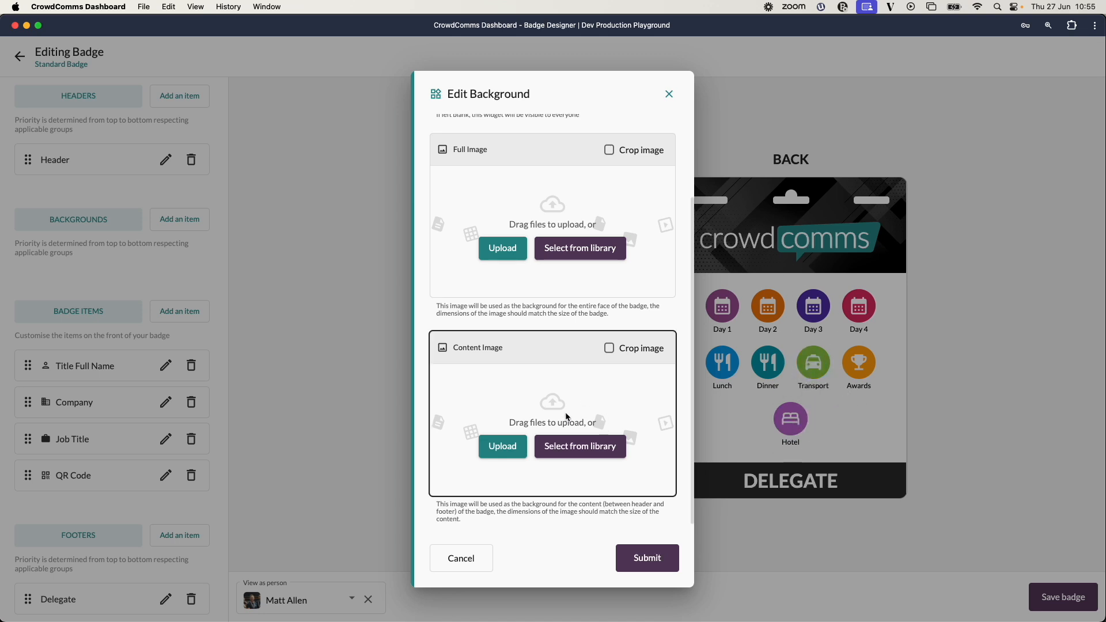
{"action": "scroll", "coordinate": [581, 399], "scroll_direction": "up", "scroll_amount": 1}
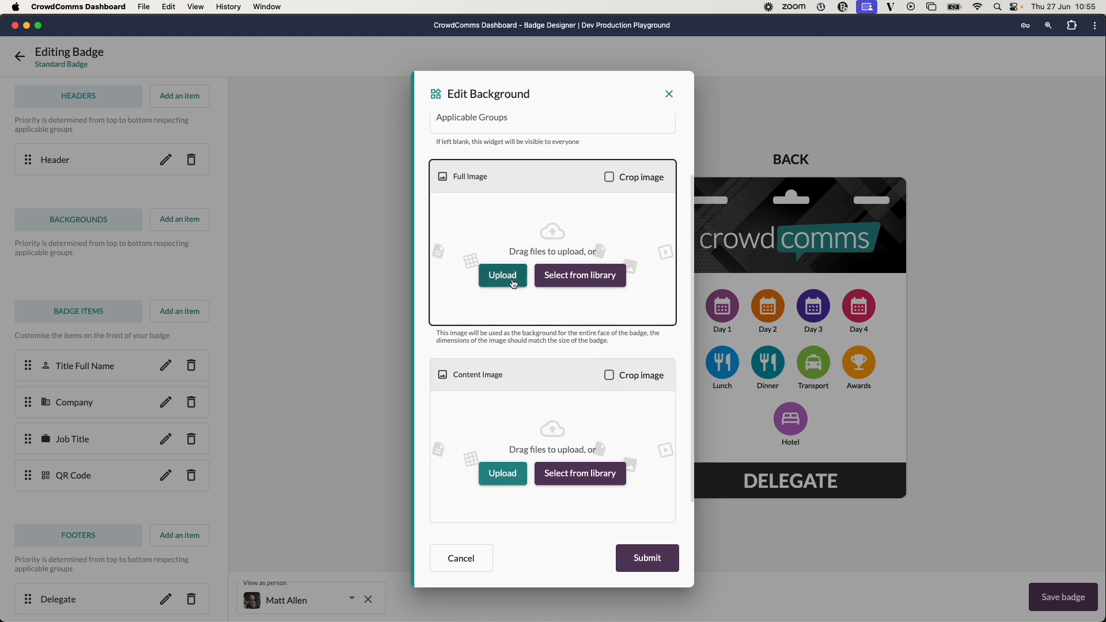
{"action": "left_click", "coordinate": [504, 277]}
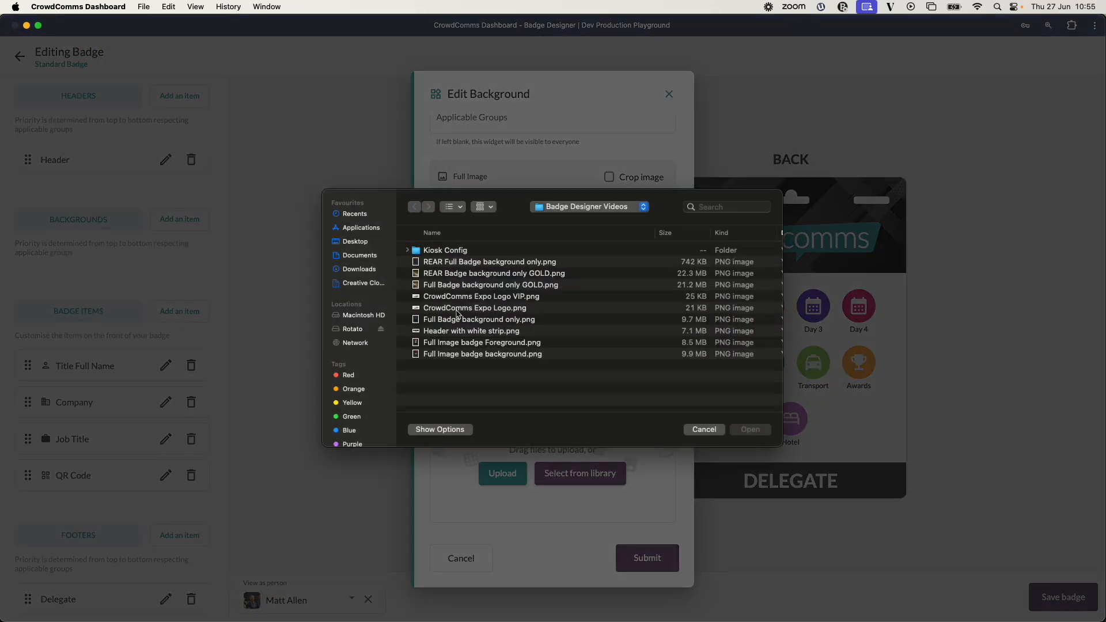
{"action": "double_click", "coordinate": [467, 319]}
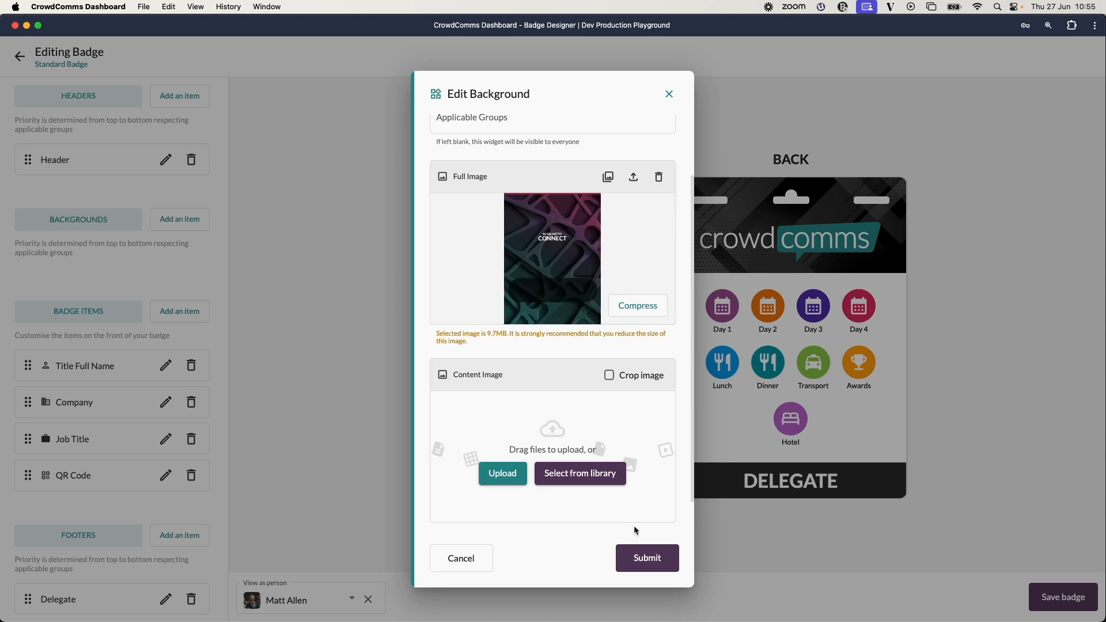
{"action": "left_click", "coordinate": [653, 557]}
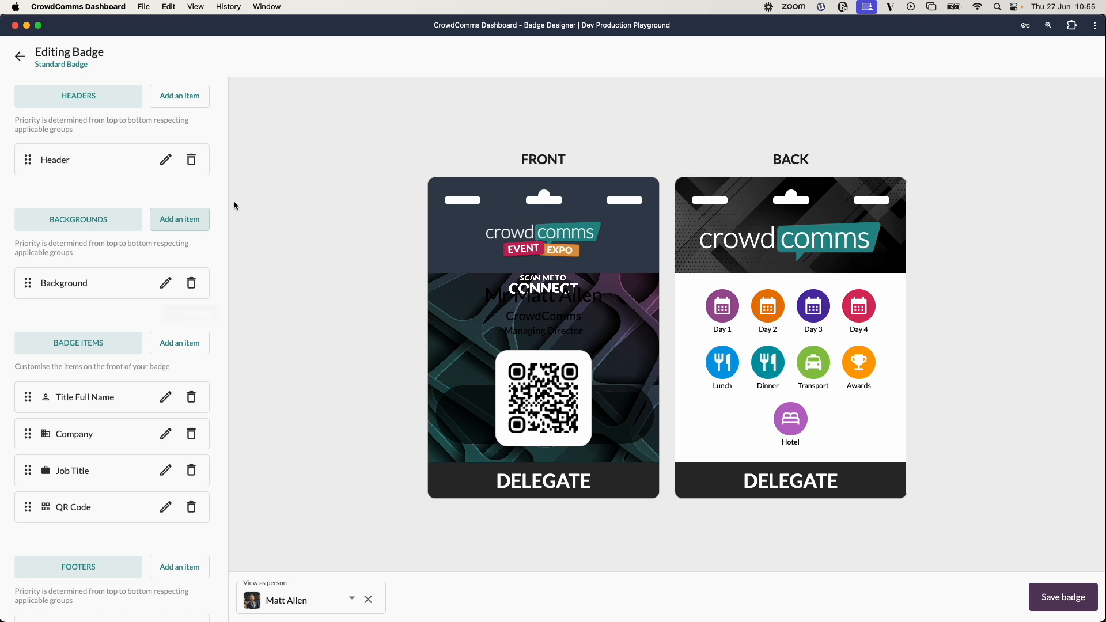
Delete the front header from the headers list.
{"action": "scroll", "coordinate": [190, 227], "scroll_direction": "up", "scroll_amount": 3}
{"action": "left_click", "coordinate": [190, 227]}
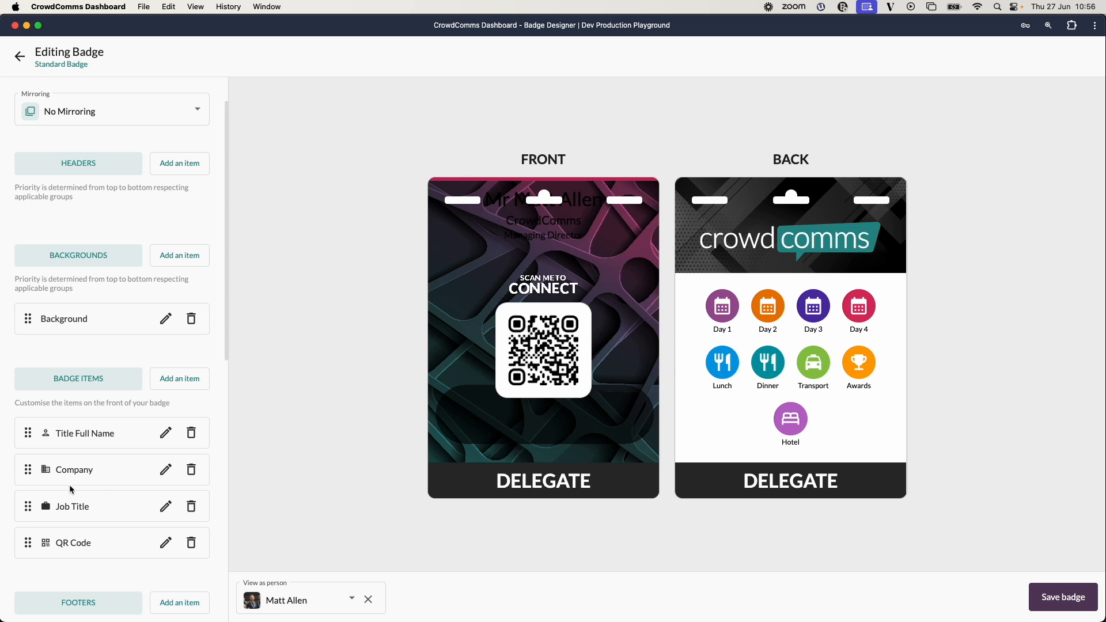
{"action": "scroll", "coordinate": [124, 464], "scroll_direction": "down", "scroll_amount": 5}
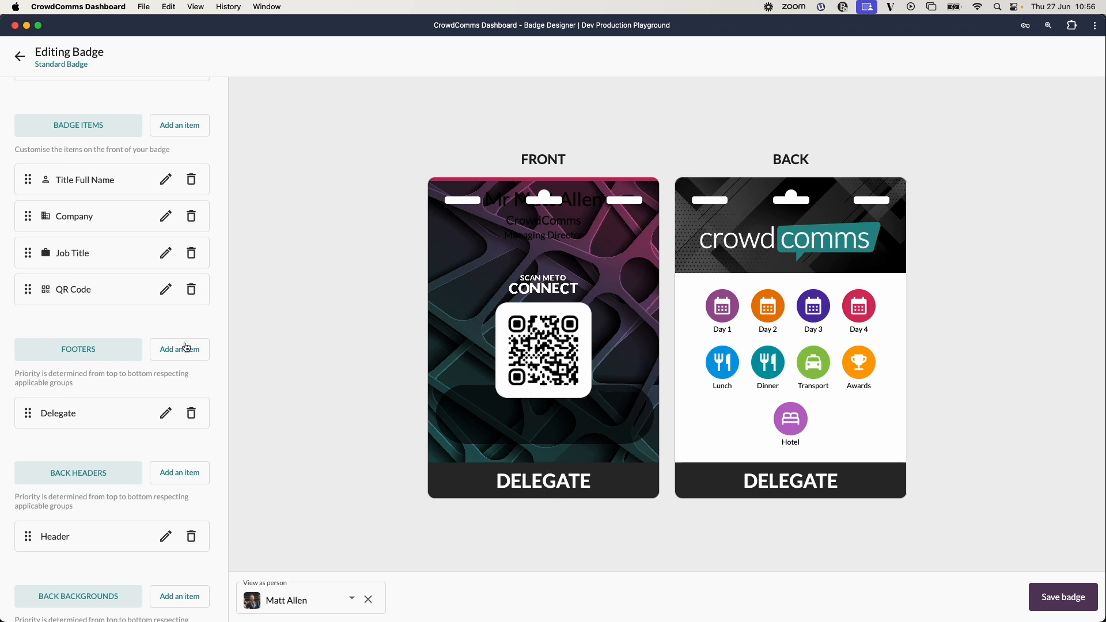
Add a header with 'CrowdComms Expo Logo.png' as its logo image and submit it.
{"action": "scroll", "coordinate": [146, 323], "scroll_direction": "up", "scroll_amount": 6}
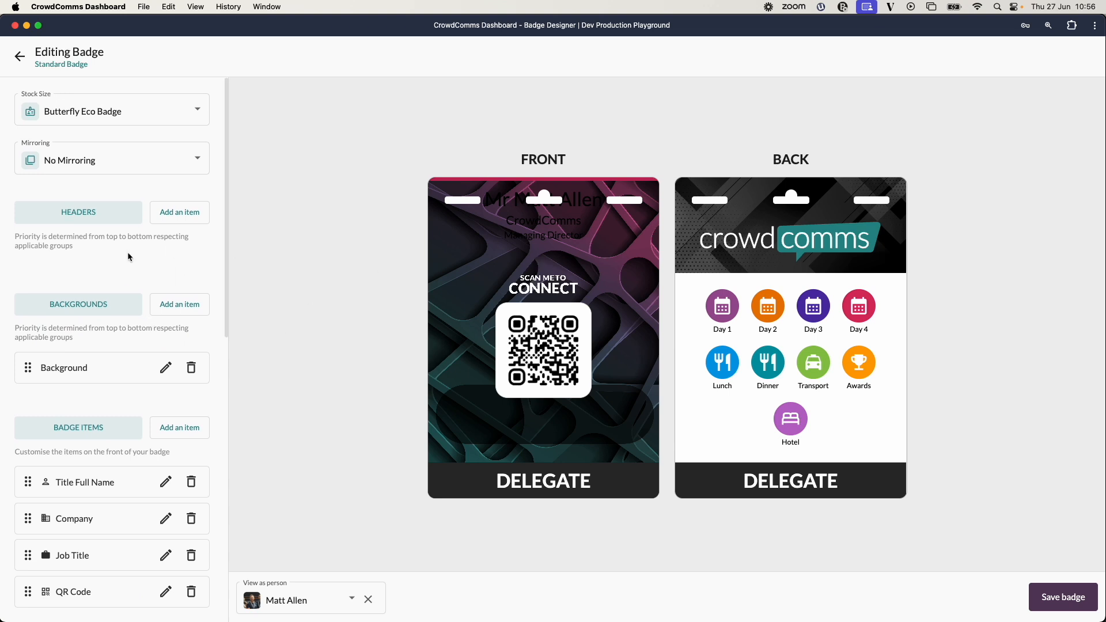
{"action": "scroll", "coordinate": [127, 251], "scroll_direction": "up", "scroll_amount": 1}
{"action": "left_click", "coordinate": [177, 215]}
{"action": "scroll", "coordinate": [546, 286], "scroll_direction": "down", "scroll_amount": 5}
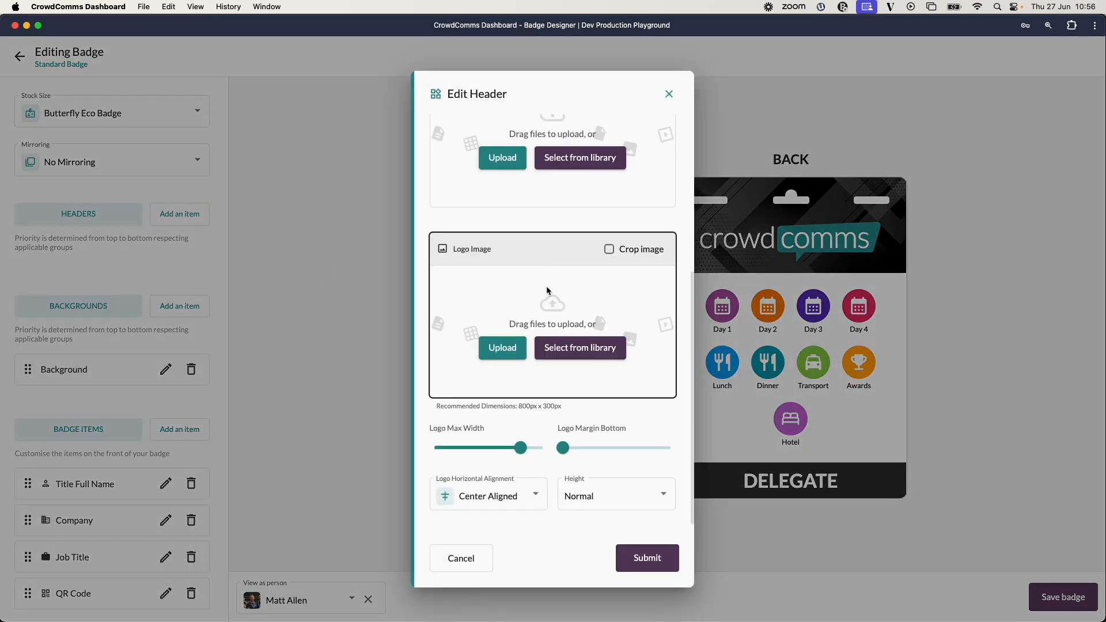
{"action": "left_click", "coordinate": [503, 348]}
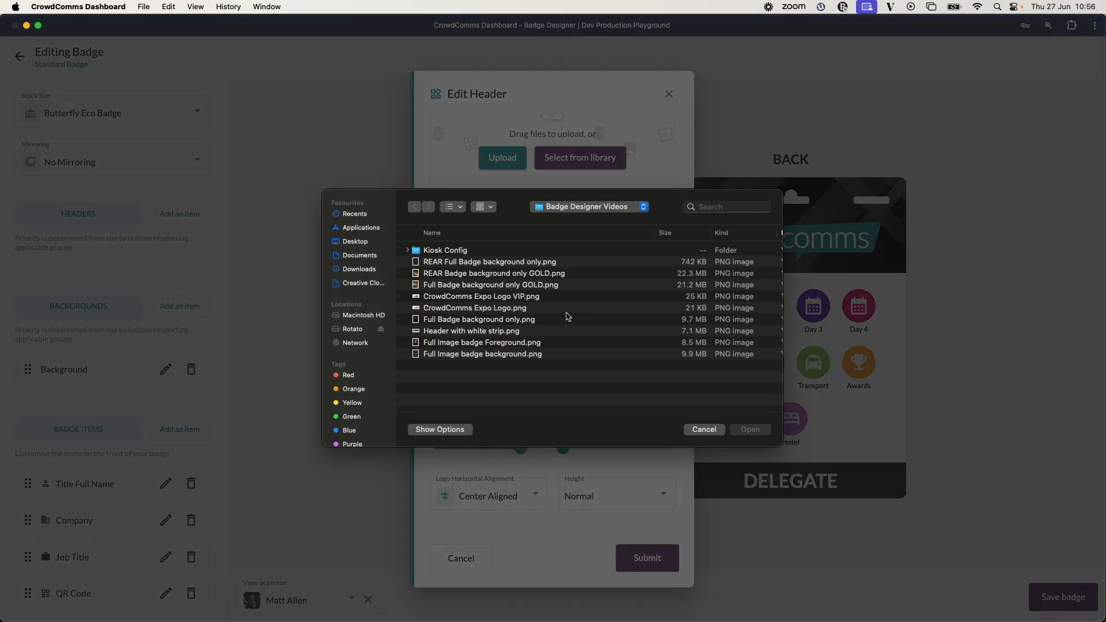
{"action": "double_click", "coordinate": [458, 311]}
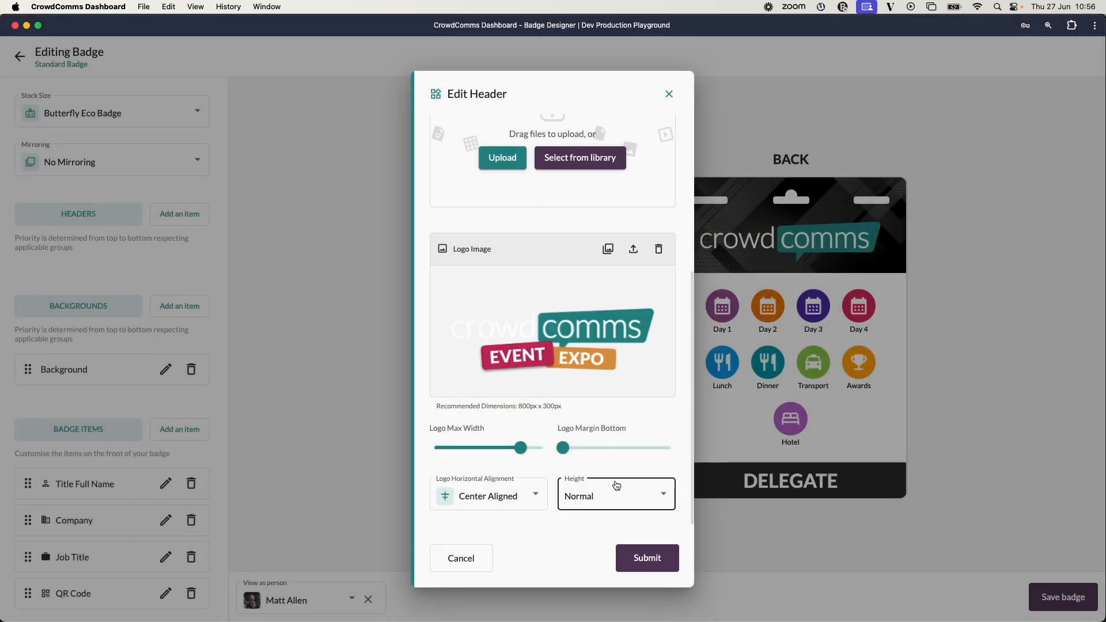
{"action": "left_click", "coordinate": [647, 557]}
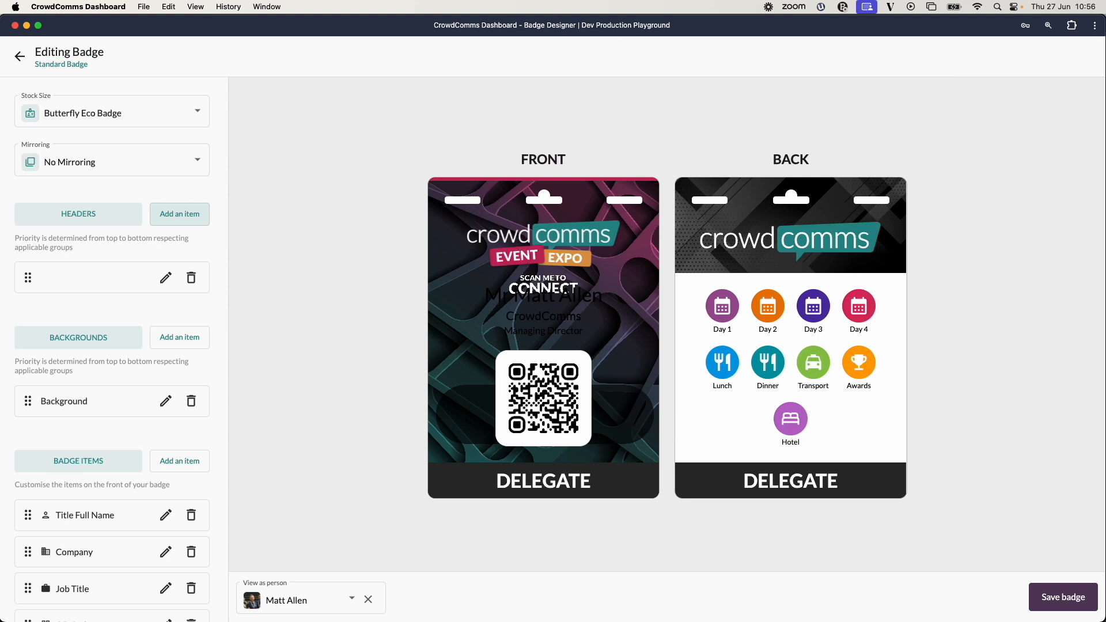
{"action": "scroll", "coordinate": [133, 360], "scroll_direction": "down", "scroll_amount": 5}
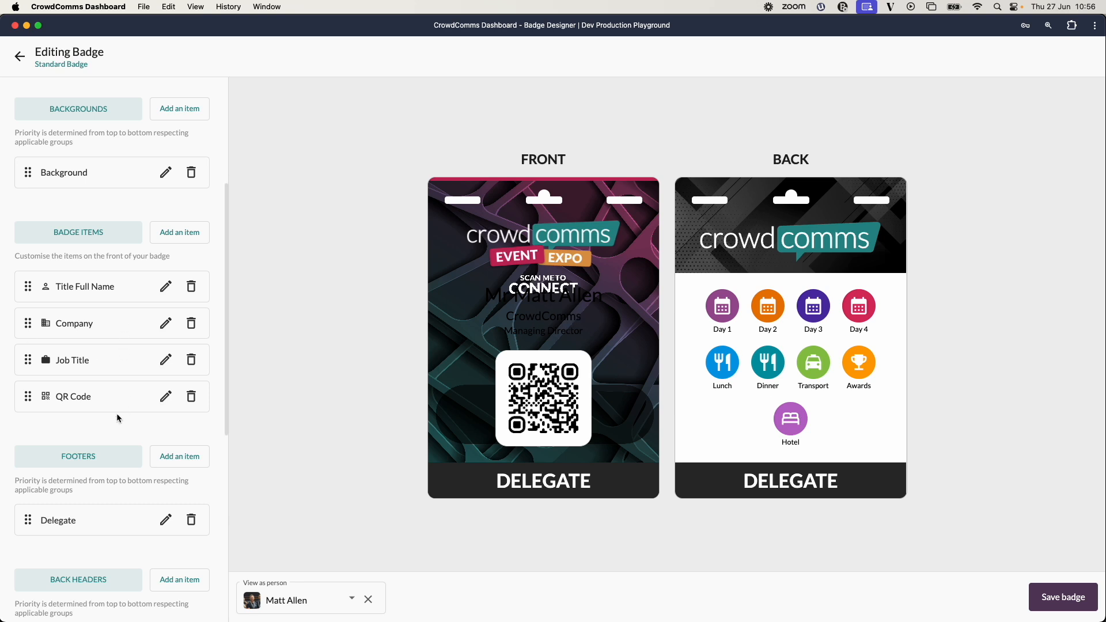
{"action": "left_click", "coordinate": [181, 233]}
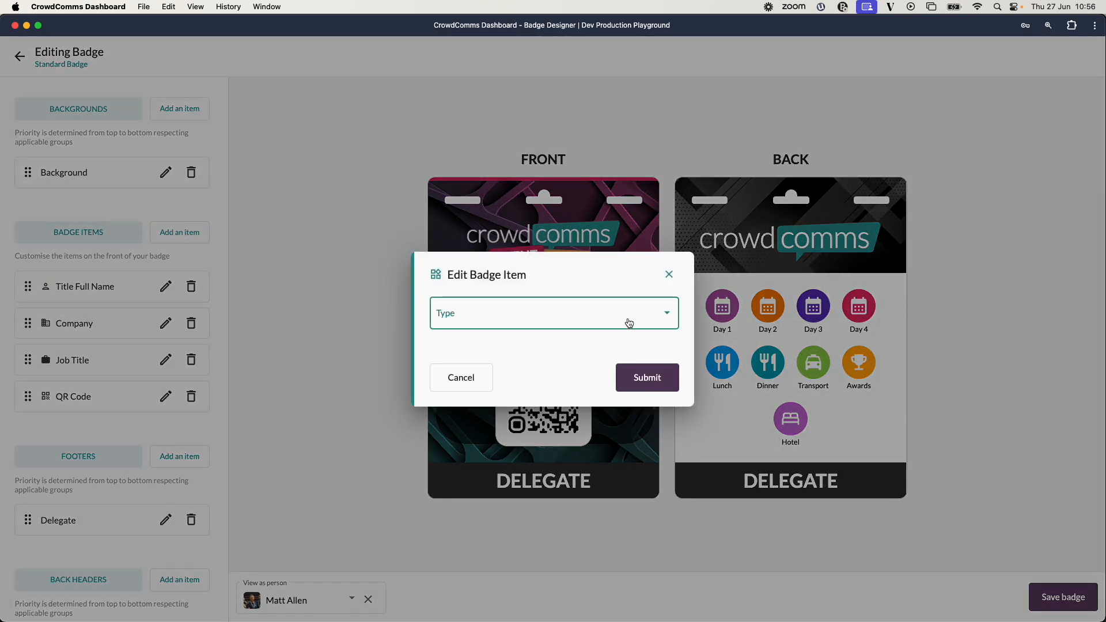
{"action": "left_click", "coordinate": [659, 312]}
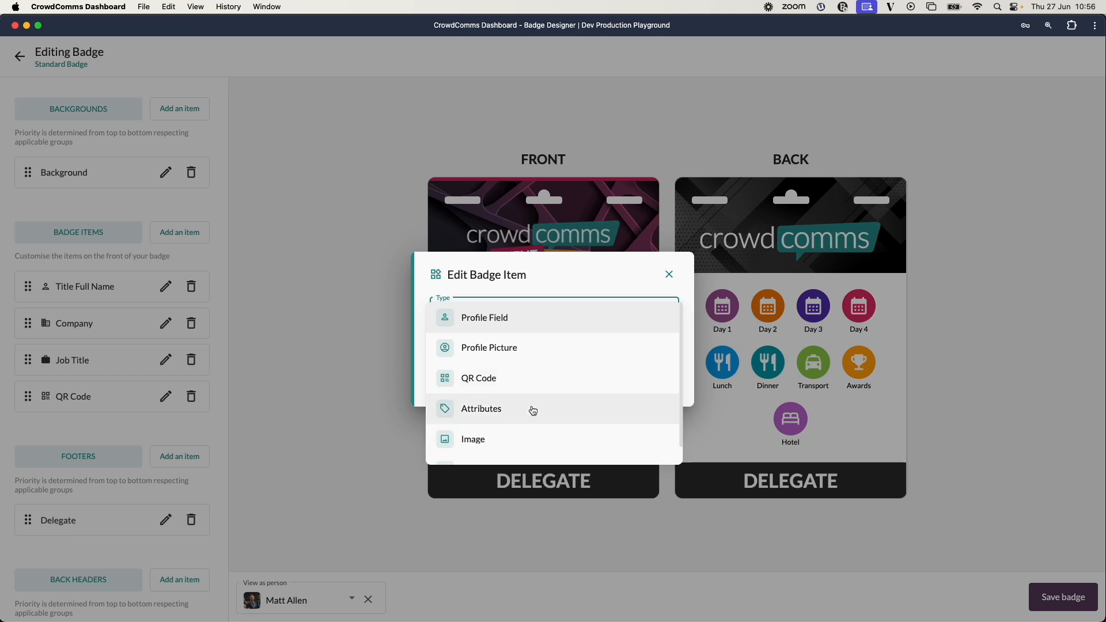
{"action": "scroll", "coordinate": [534, 410], "scroll_direction": "down", "scroll_amount": 1}
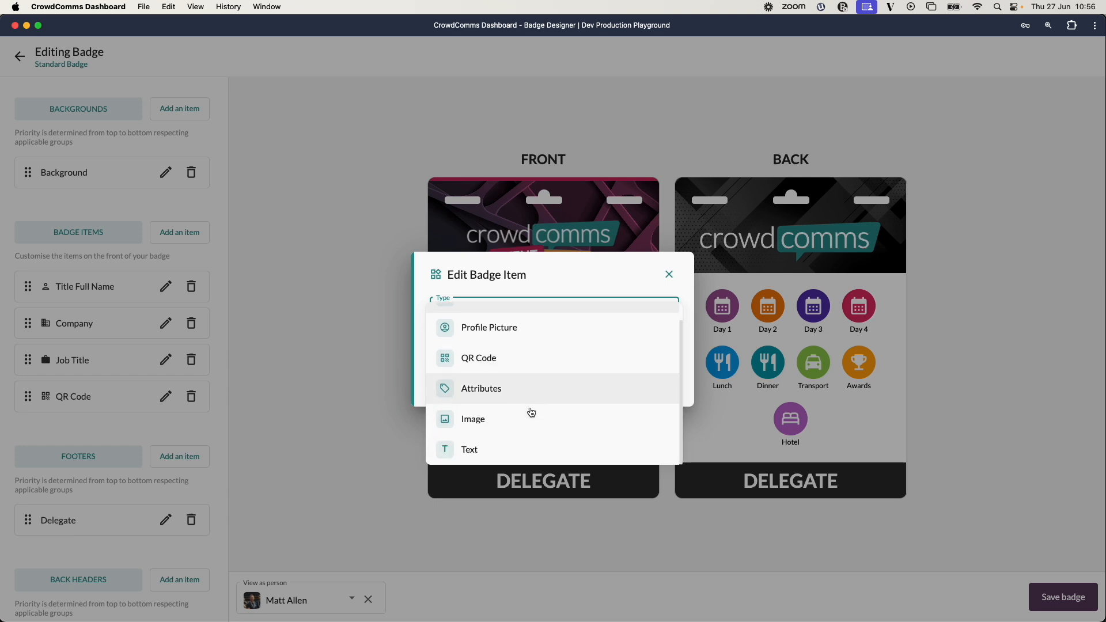
{"action": "left_click", "coordinate": [670, 277]}
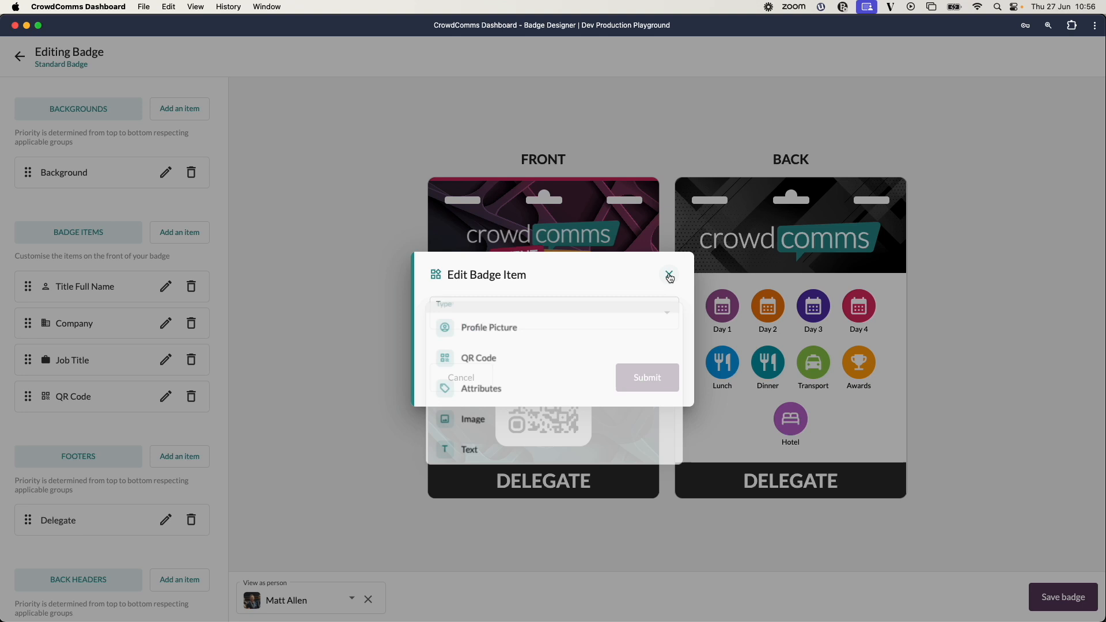
{"action": "left_click", "coordinate": [669, 278]}
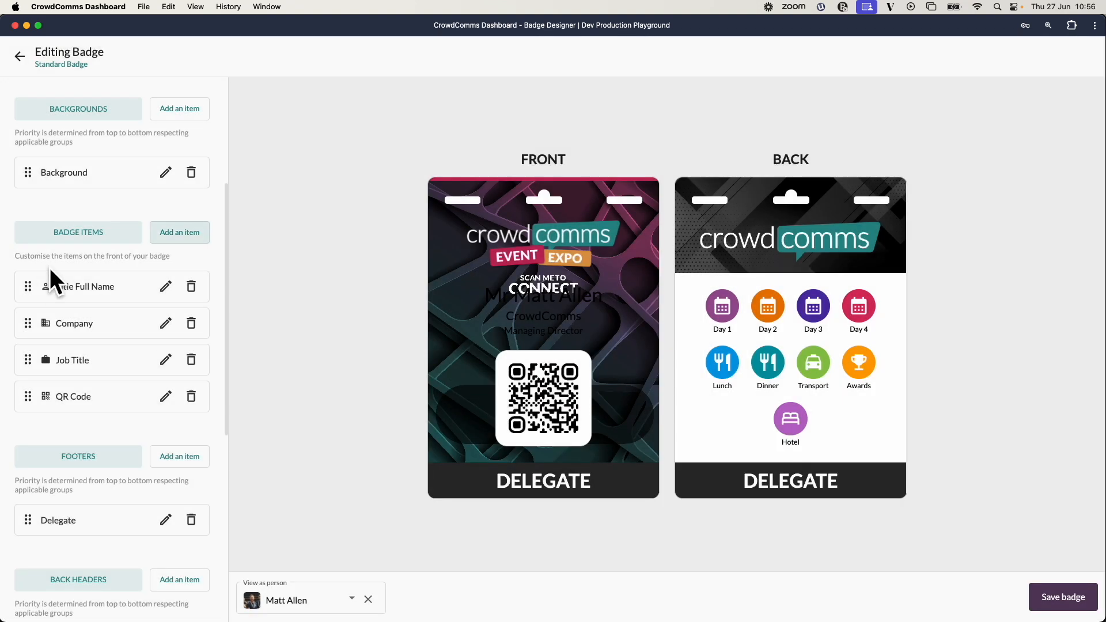
Move the QR Code item to the top of the badge items and reduce its size to 30mm.
{"action": "left_click_drag", "start_coordinate": [28, 397], "coordinate": [22, 286]}
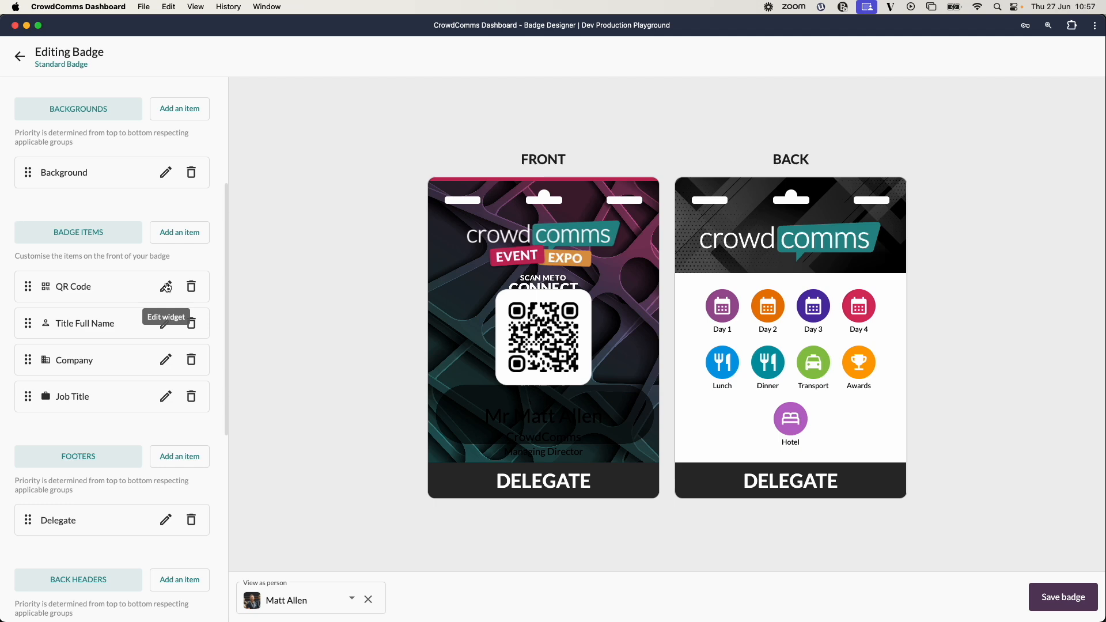
{"action": "left_click", "coordinate": [166, 286]}
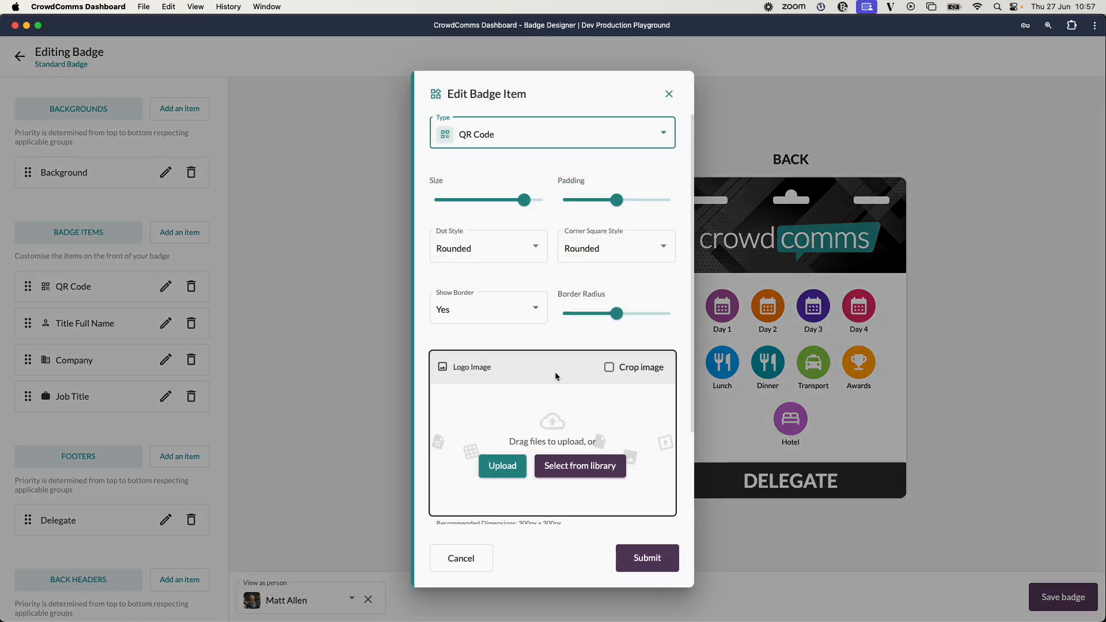
{"action": "scroll", "coordinate": [557, 375], "scroll_direction": "down", "scroll_amount": 3}
{"action": "scroll", "coordinate": [557, 375], "scroll_direction": "up", "scroll_amount": 3}
{"action": "mouse_move", "coordinate": [523, 201]}
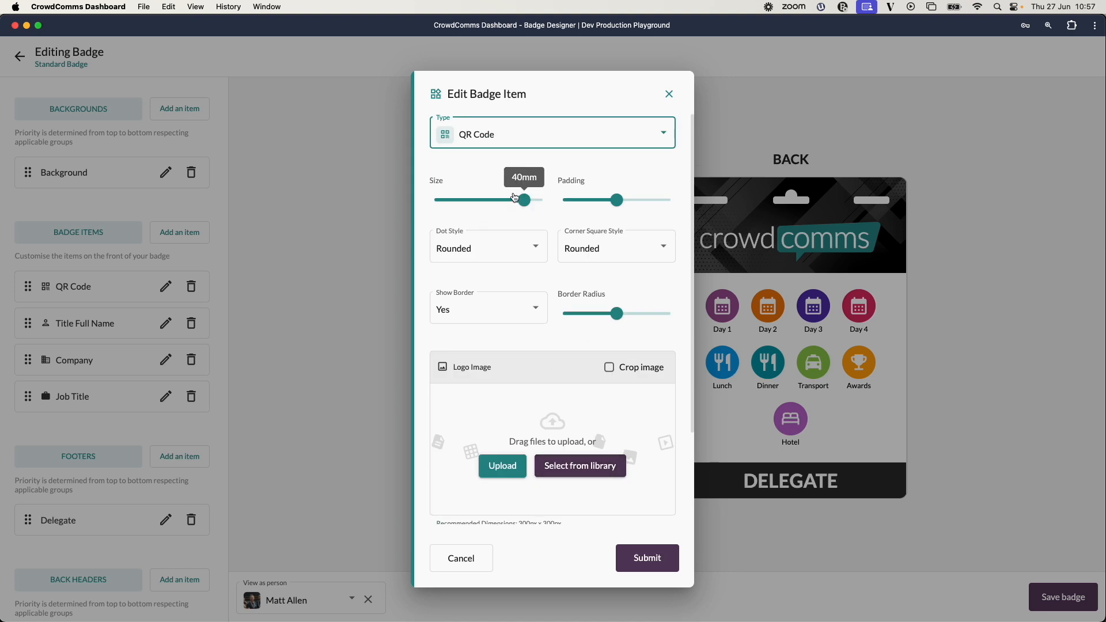
{"action": "left_click_drag", "start_coordinate": [525, 201], "coordinate": [493, 201]}
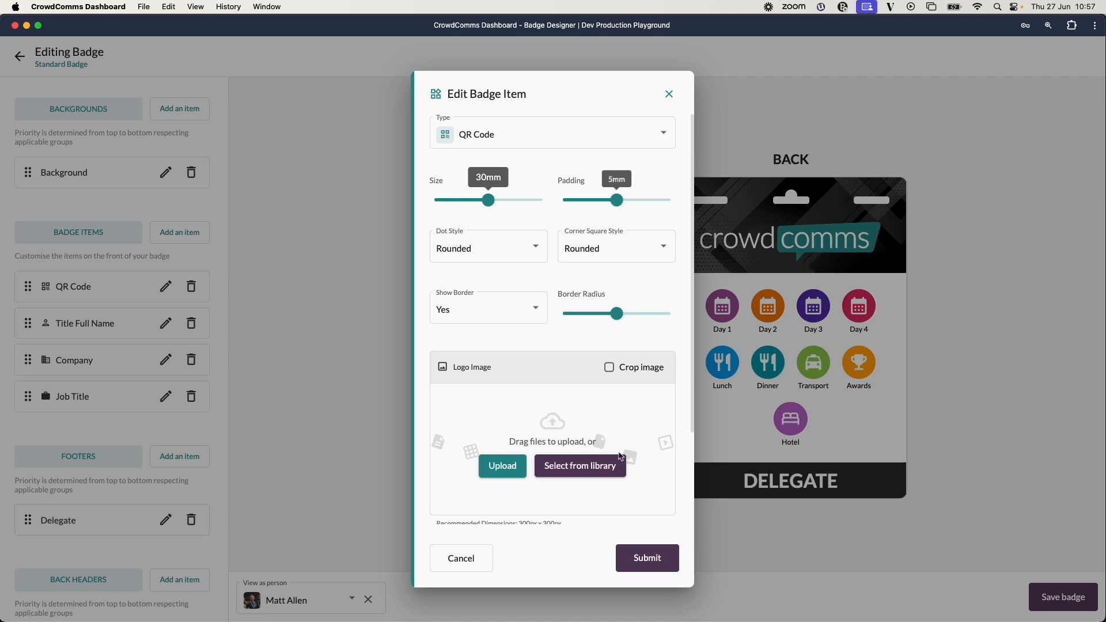
{"action": "left_click", "coordinate": [648, 563]}
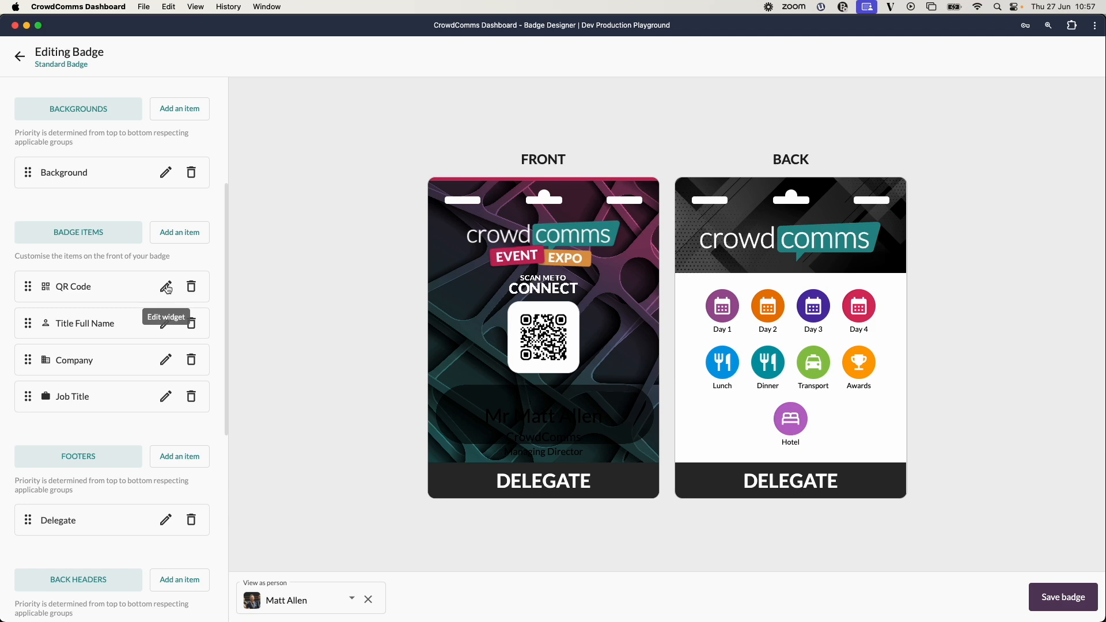
Reduce the QR code's padding to 3mm and its border radius to 3mm.
{"action": "left_click", "coordinate": [166, 287]}
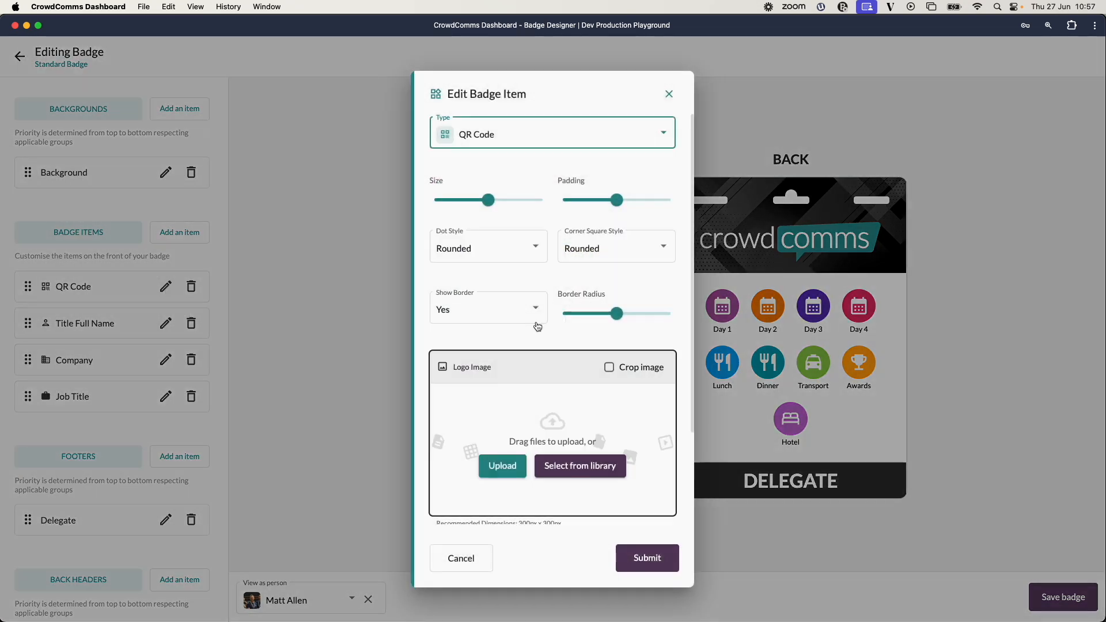
{"action": "mouse_move", "coordinate": [616, 201]}
{"action": "left_click_drag", "start_coordinate": [618, 202], "coordinate": [596, 202]}
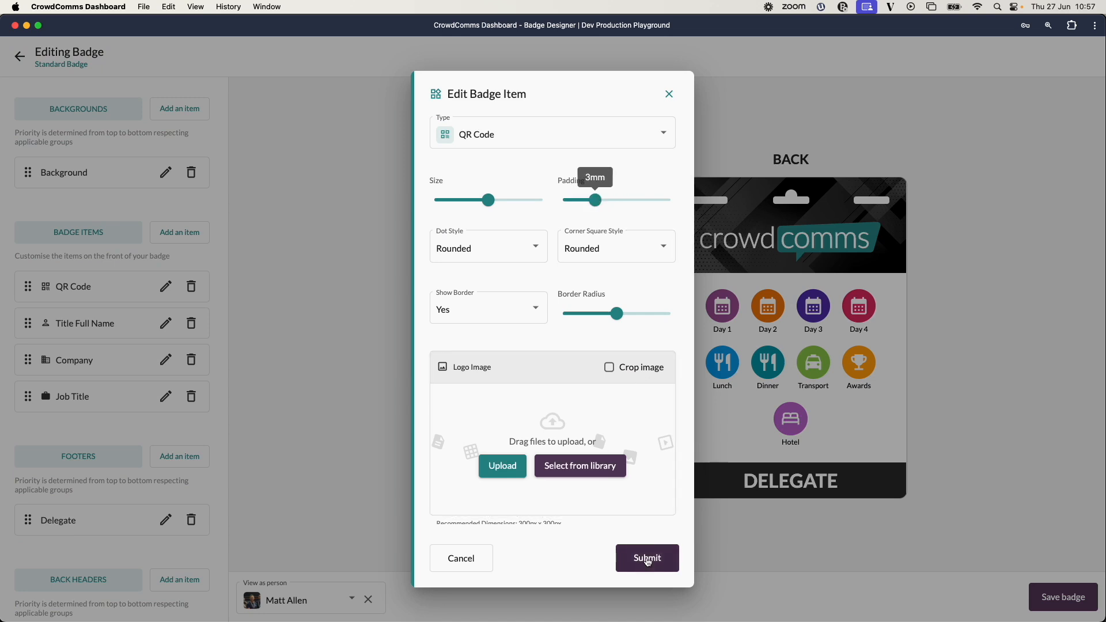
{"action": "left_click", "coordinate": [646, 560]}
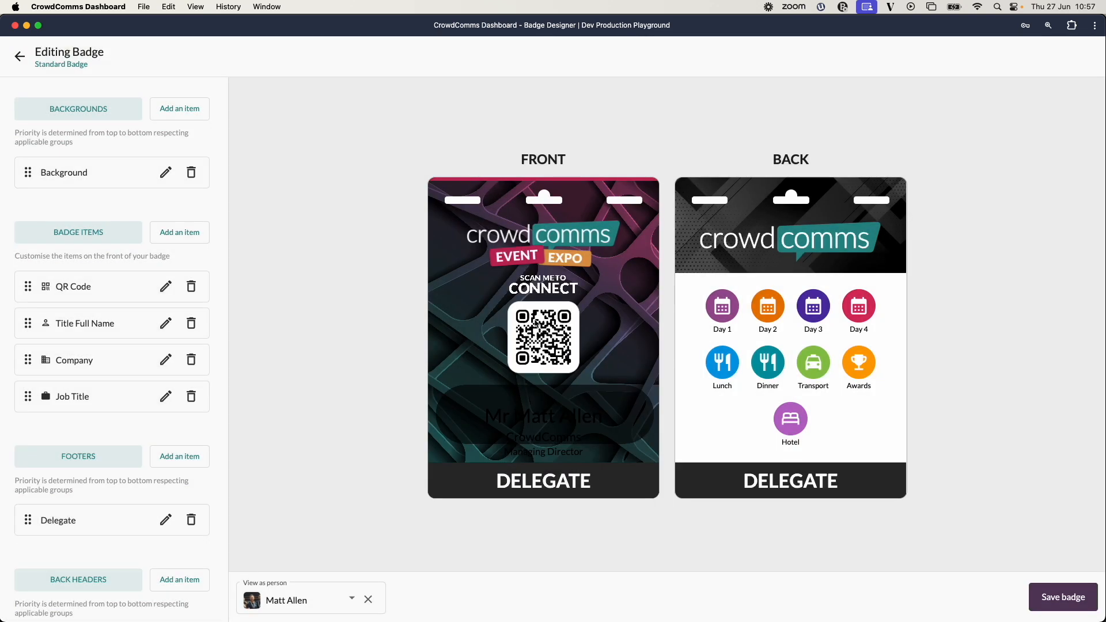
{"action": "left_click", "coordinate": [172, 291]}
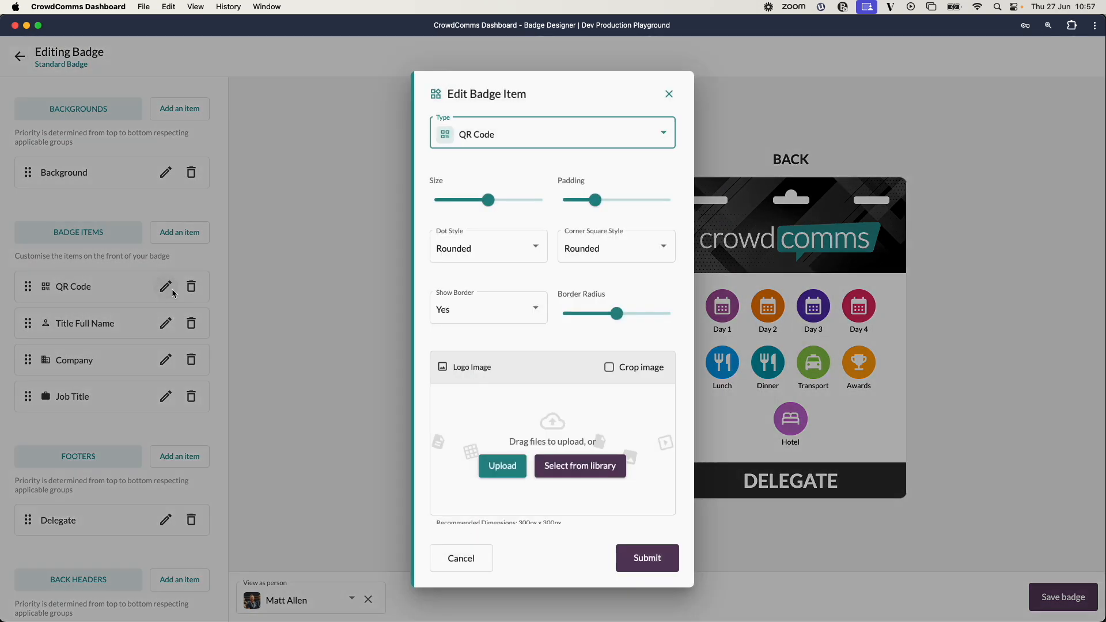
{"action": "left_click_drag", "start_coordinate": [617, 314], "coordinate": [601, 315]}
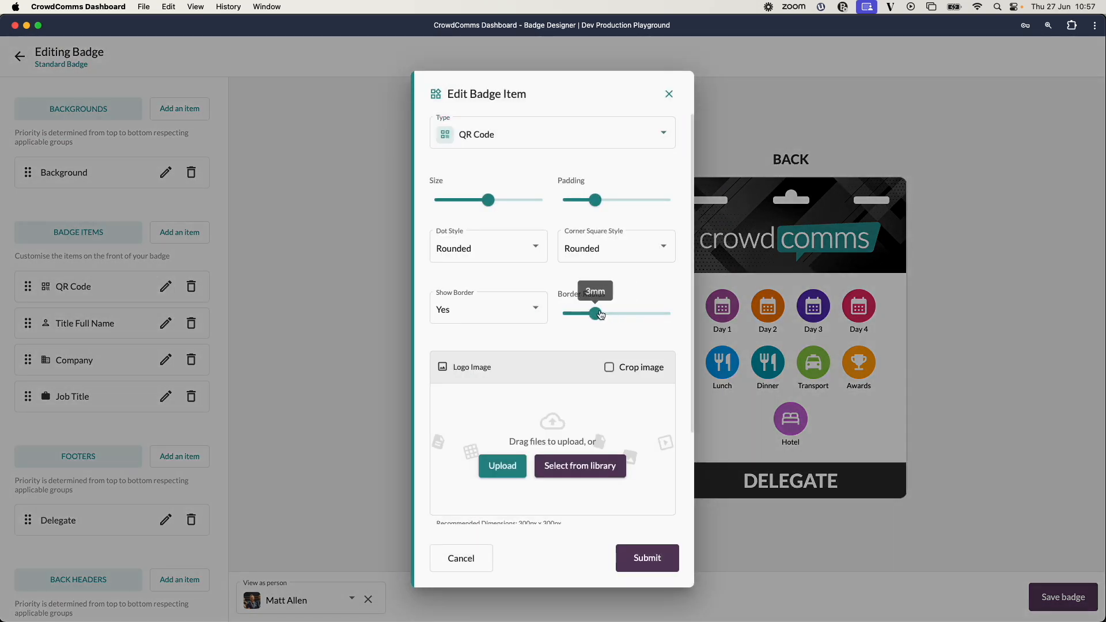
{"action": "left_click", "coordinate": [646, 559]}
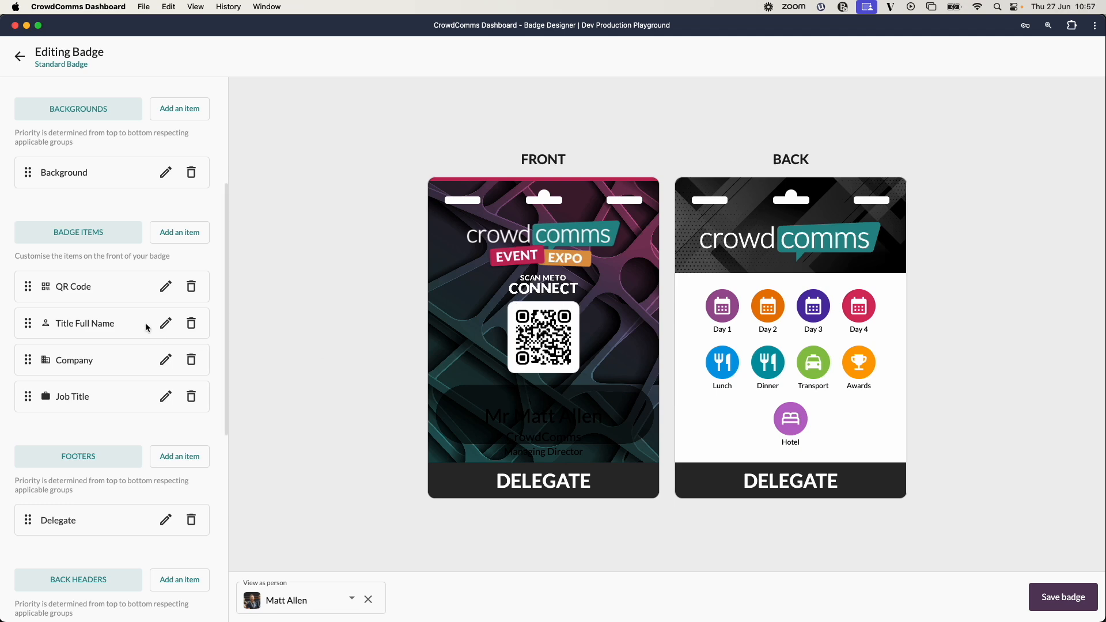
Set the QR code's Show Border to No and its horizontal alignment to Left Aligned.
{"action": "left_click", "coordinate": [166, 286]}
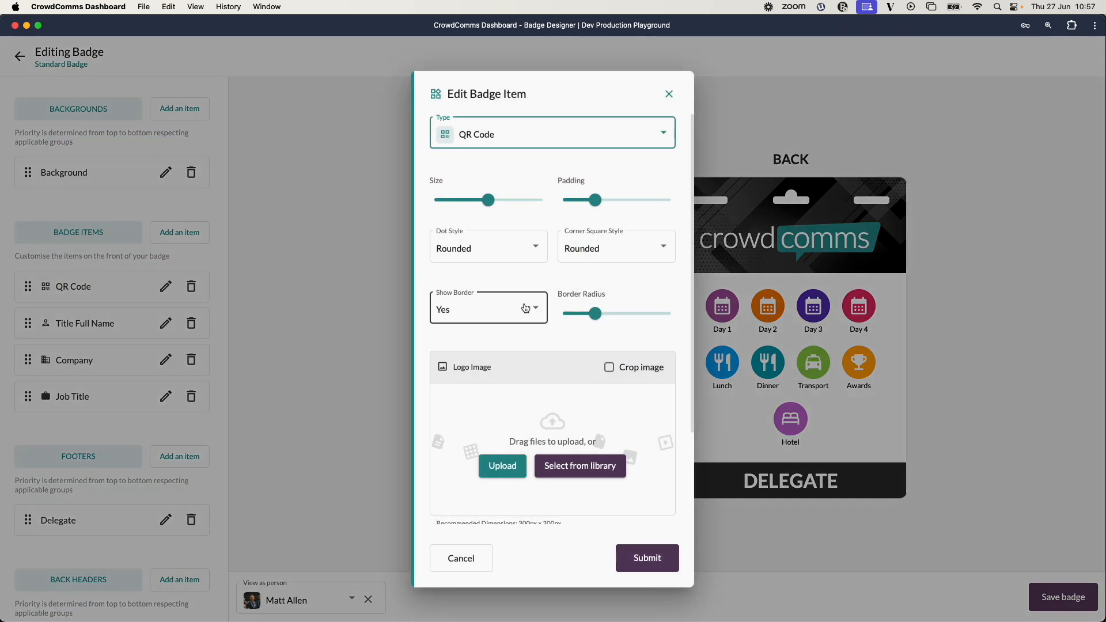
{"action": "left_click", "coordinate": [530, 307]}
{"action": "left_click", "coordinate": [491, 342]}
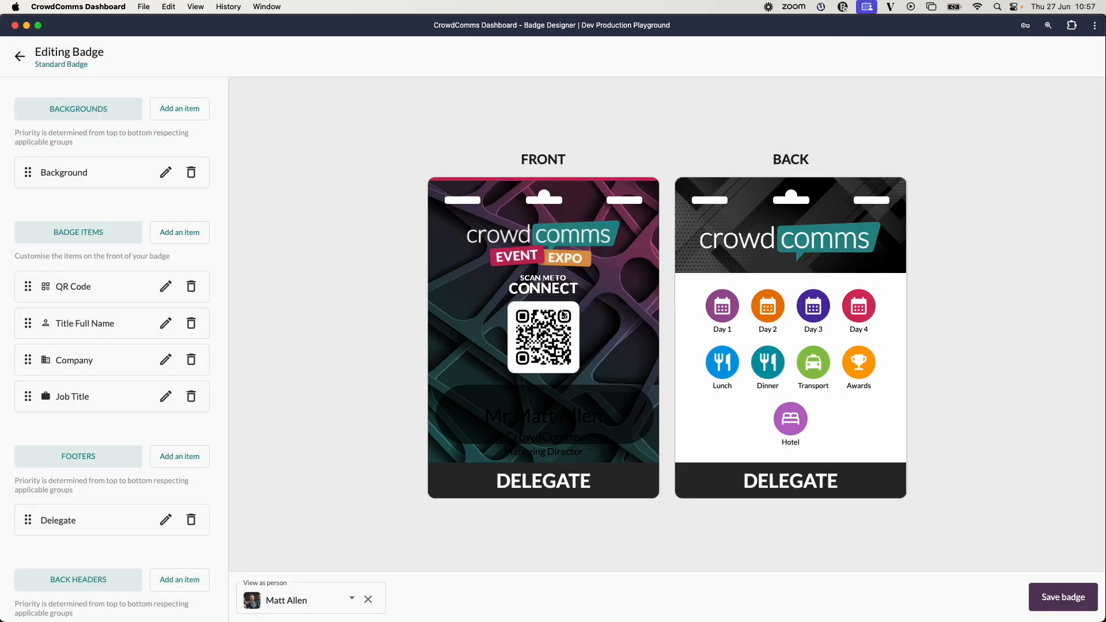
{"action": "left_click", "coordinate": [646, 557]}
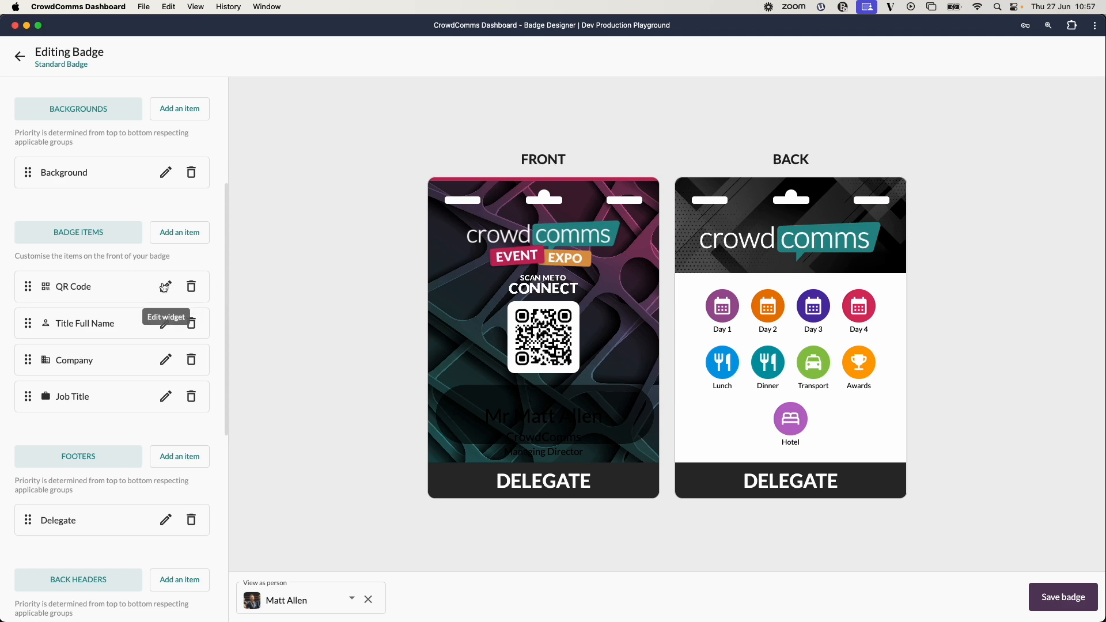
{"action": "left_click", "coordinate": [166, 286]}
{"action": "scroll", "coordinate": [594, 356], "scroll_direction": "down", "scroll_amount": 3}
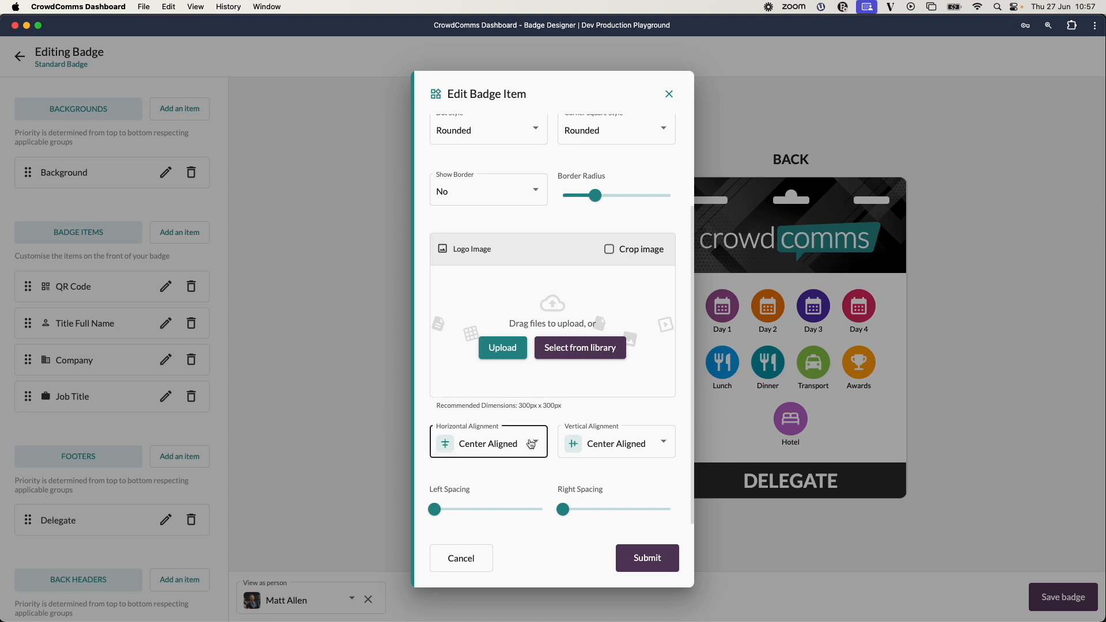
{"action": "left_click", "coordinate": [531, 443]}
{"action": "left_click", "coordinate": [516, 421]}
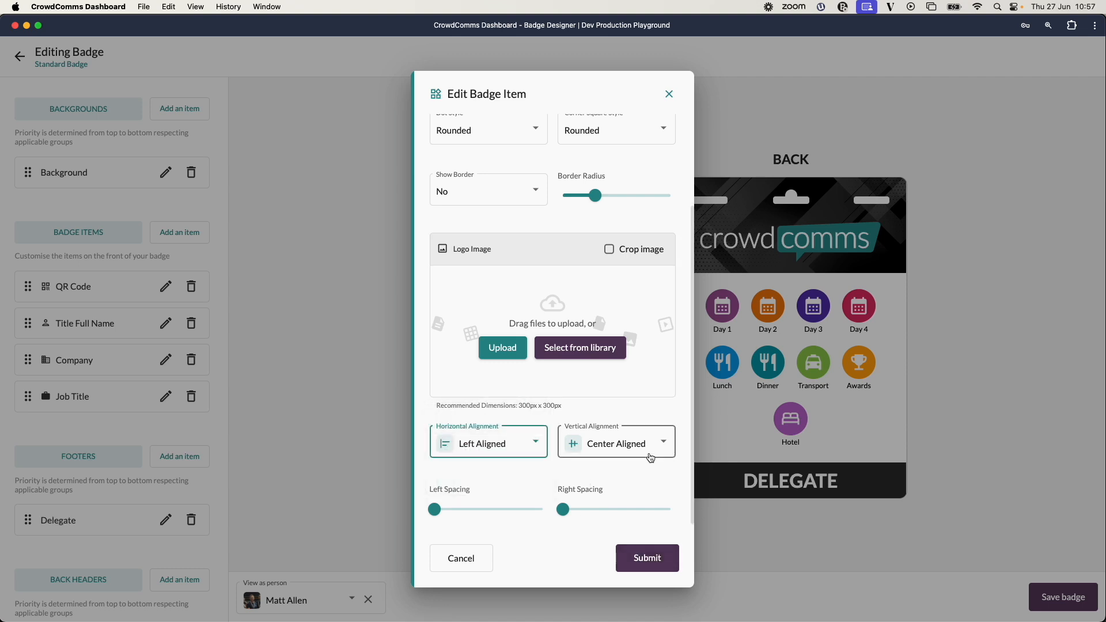
{"action": "left_click", "coordinate": [647, 558]}
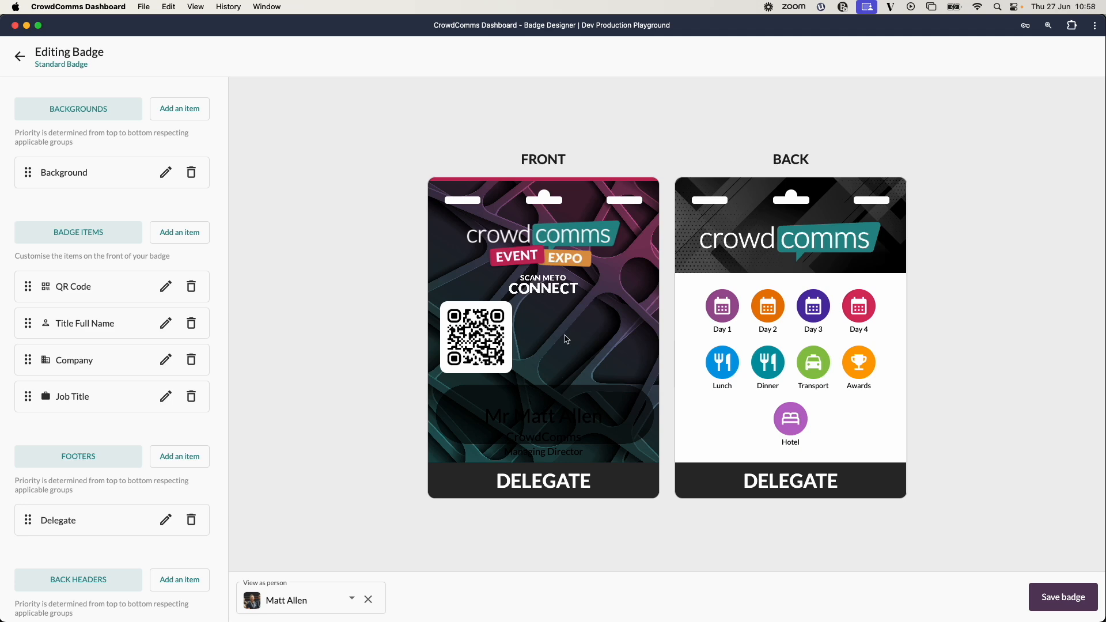
Set the QR code's left spacing to 4mm and its horizontal alignment back to Center Aligned.
{"action": "left_click", "coordinate": [166, 286]}
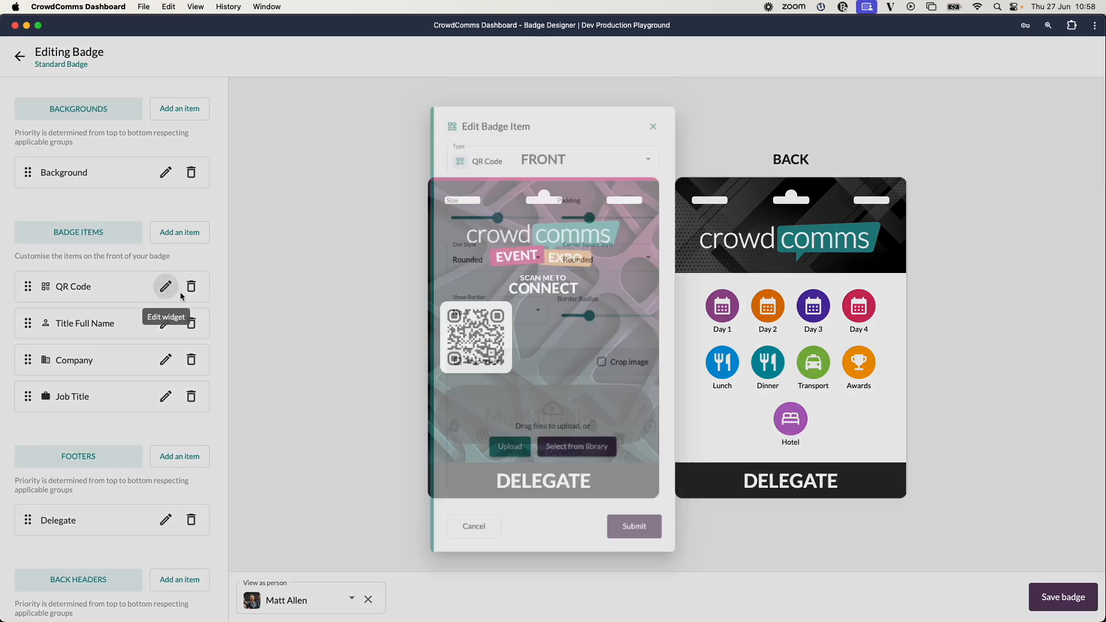
{"action": "scroll", "coordinate": [529, 336], "scroll_direction": "down", "scroll_amount": 3}
{"action": "mouse_move", "coordinate": [461, 511]}
{"action": "left_mouse_down"}
{"action": "mouse_move", "coordinate": [435, 512]}
{"action": "mouse_move", "coordinate": [456, 512]}
{"action": "left_mouse_up"}
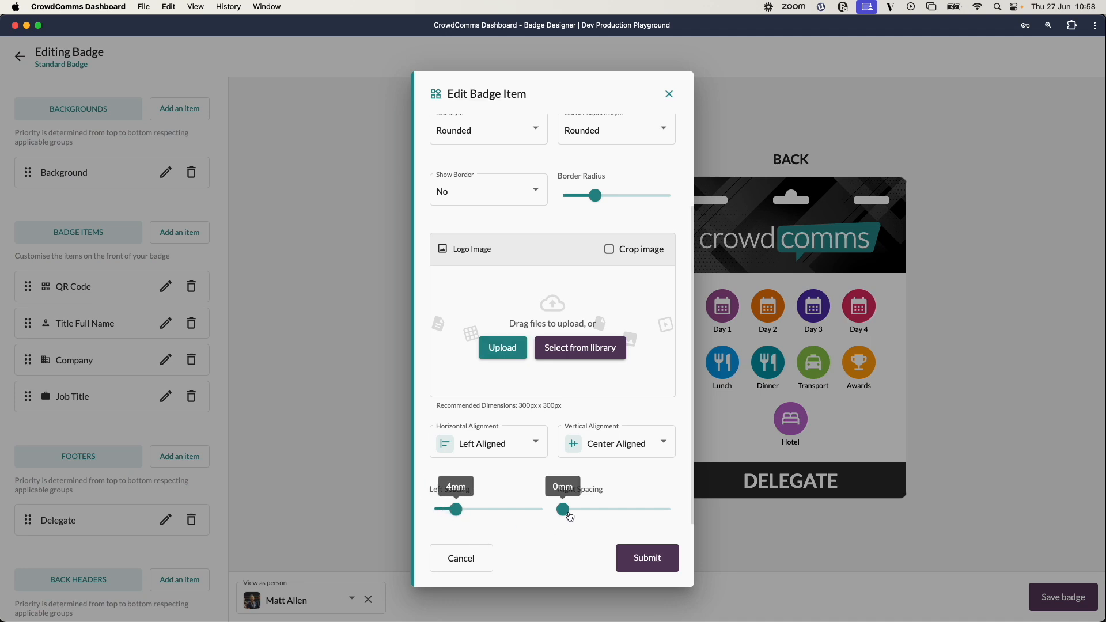
{"action": "left_click", "coordinate": [648, 558]}
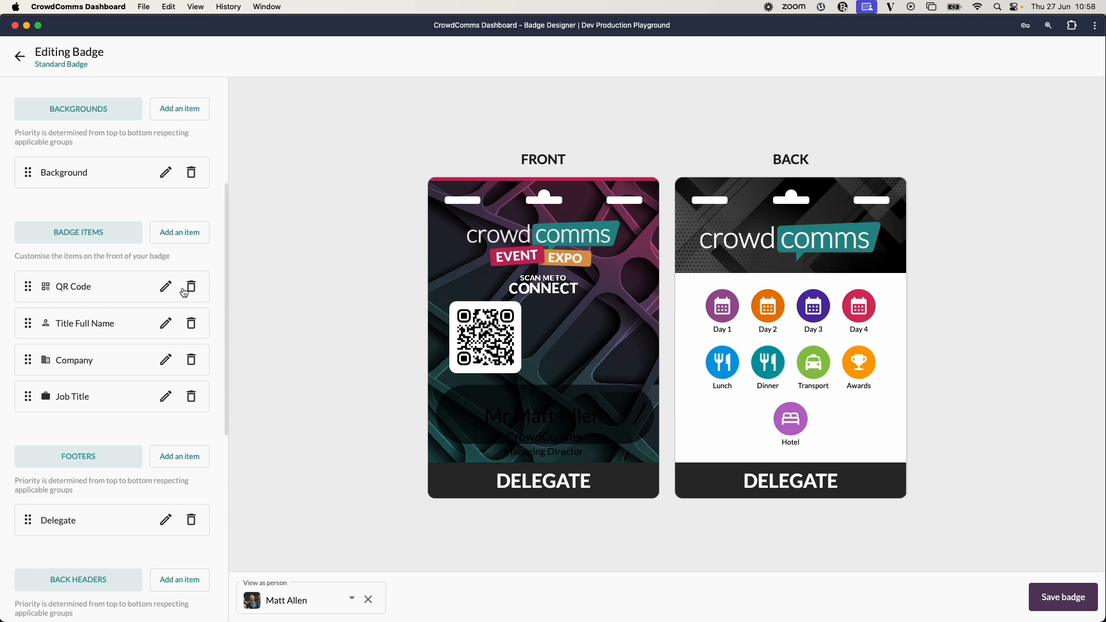
{"action": "left_click", "coordinate": [166, 286]}
{"action": "scroll", "coordinate": [563, 404], "scroll_direction": "down", "scroll_amount": 3}
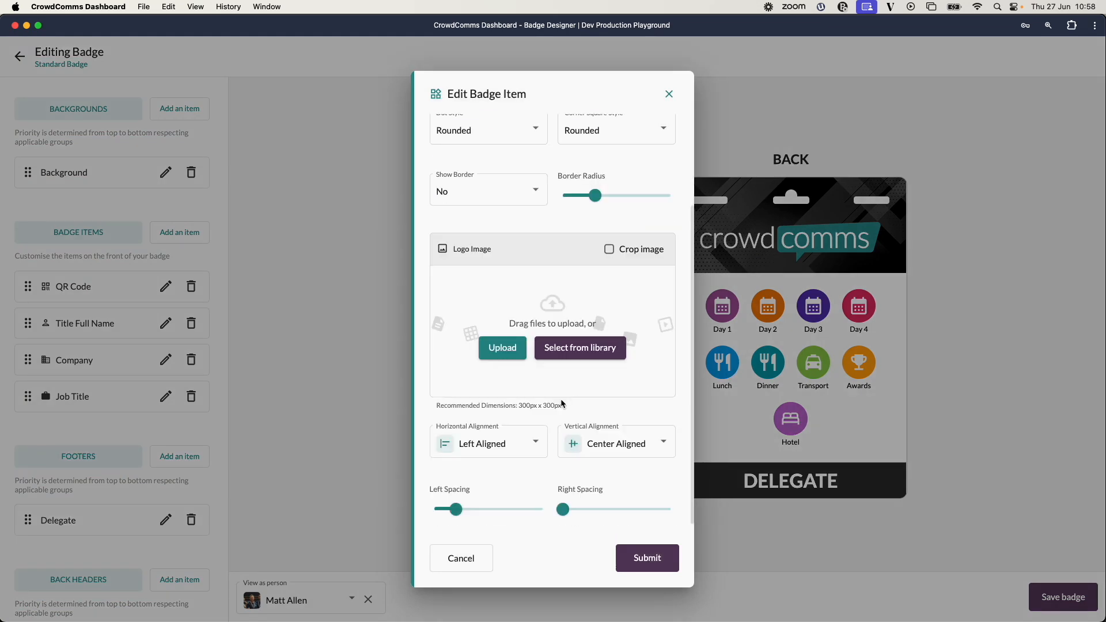
{"action": "left_click", "coordinate": [527, 444]}
{"action": "left_click", "coordinate": [484, 477]}
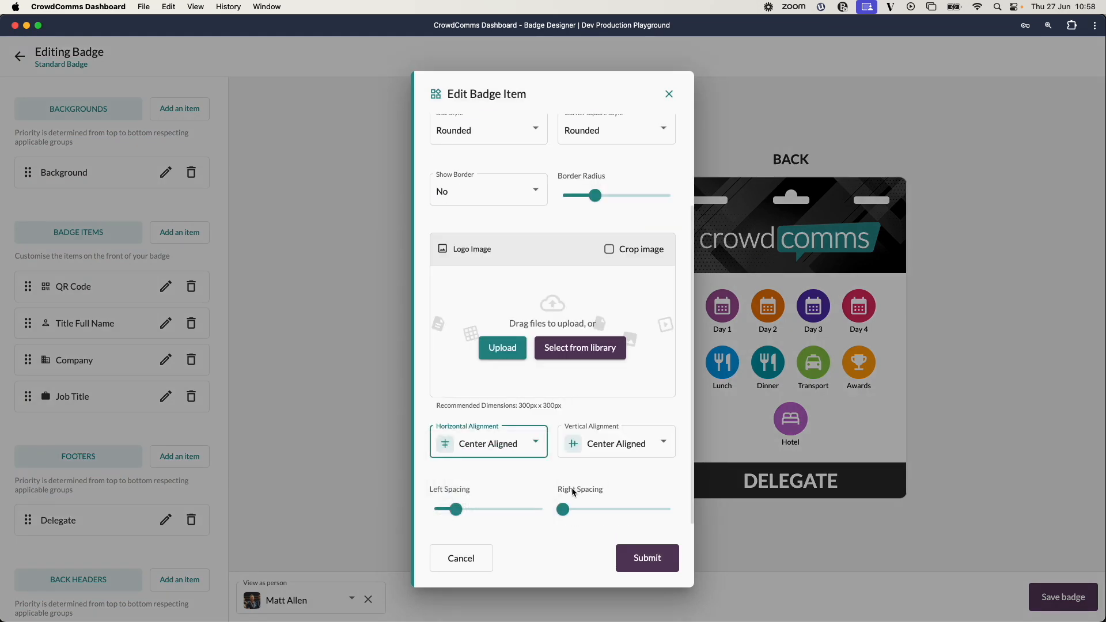
{"action": "left_click", "coordinate": [646, 564]}
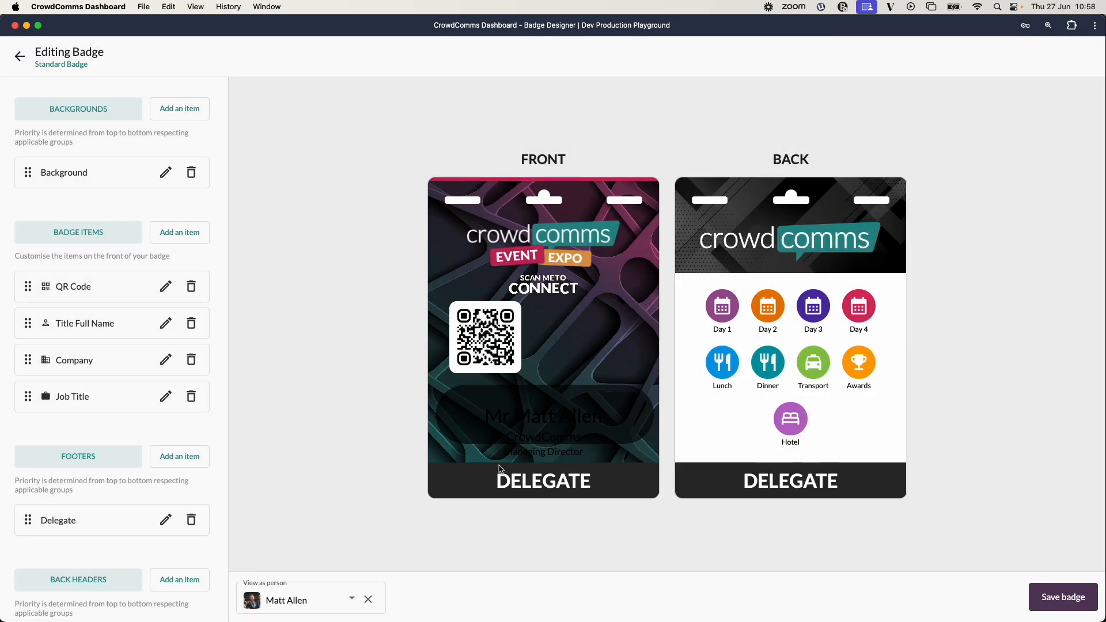
Reset the QR code's left spacing to 0mm and apply the change.
{"action": "left_click", "coordinate": [166, 286]}
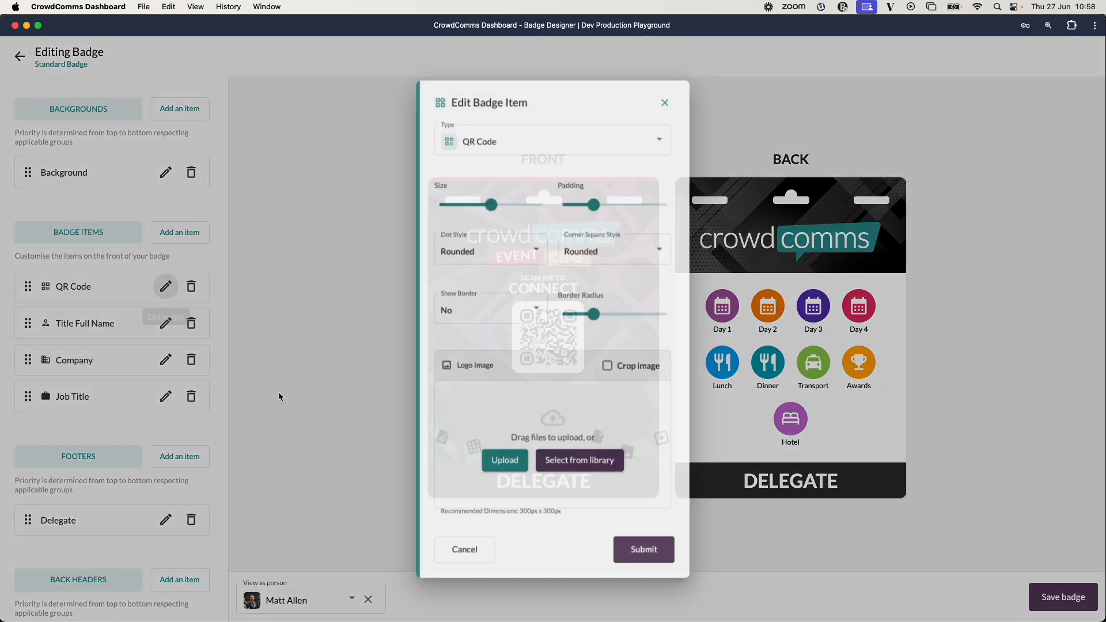
{"action": "scroll", "coordinate": [461, 507], "scroll_direction": "down", "scroll_amount": 3}
{"action": "left_click", "coordinate": [455, 510]}
{"action": "left_click_drag", "start_coordinate": [455, 510], "coordinate": [436, 509]}
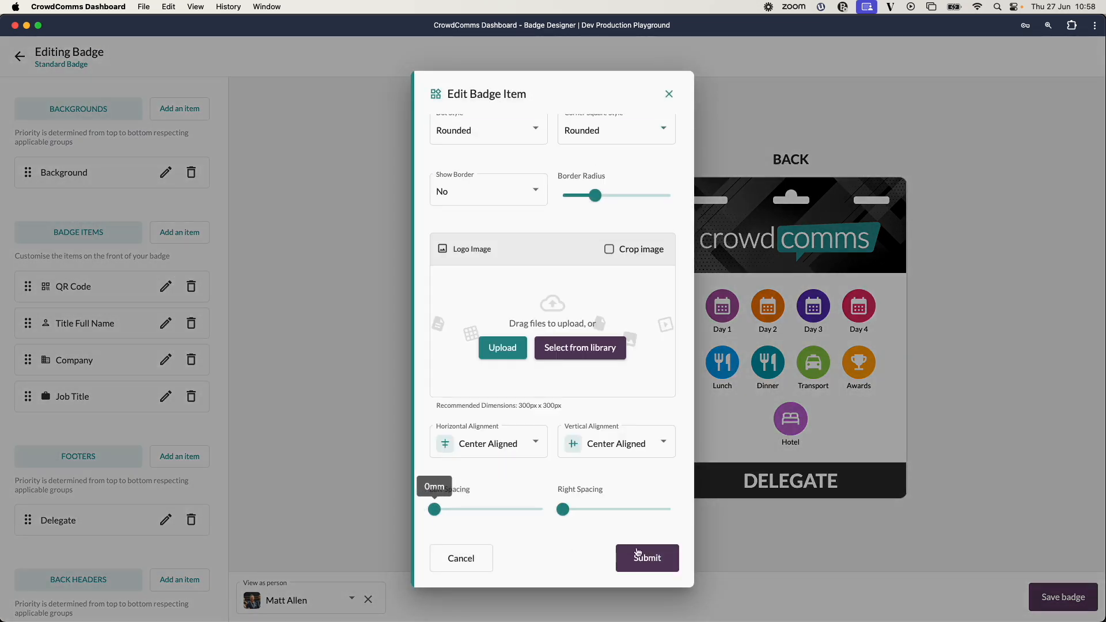
{"action": "left_click", "coordinate": [646, 558]}
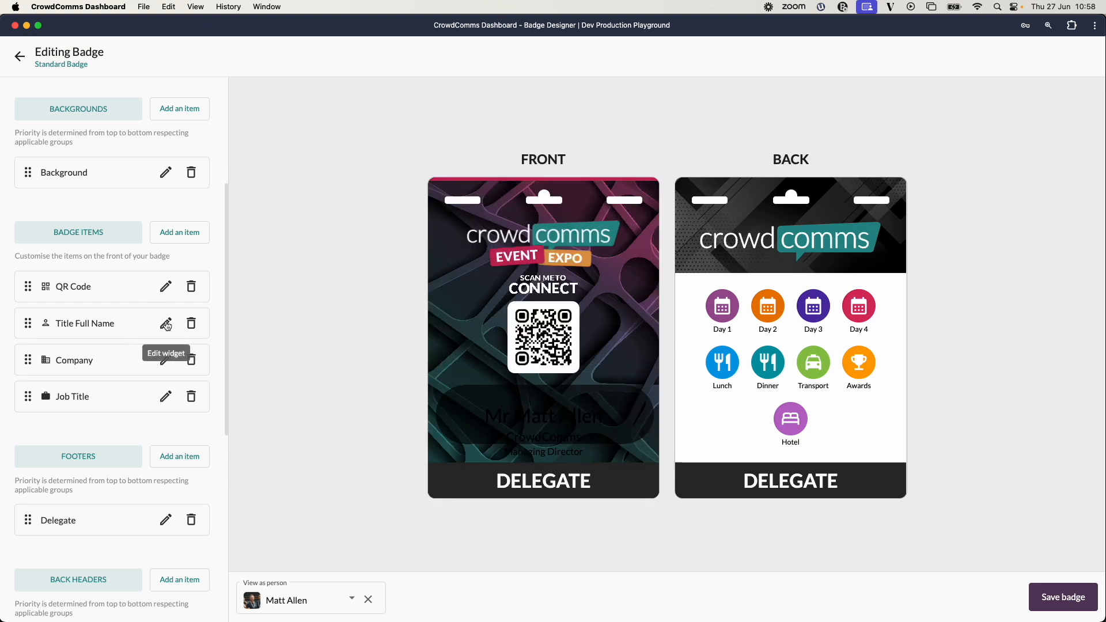
Set the Title Full Name item's font to Merriweather and its casing to Uppercase.
{"action": "left_click", "coordinate": [164, 324]}
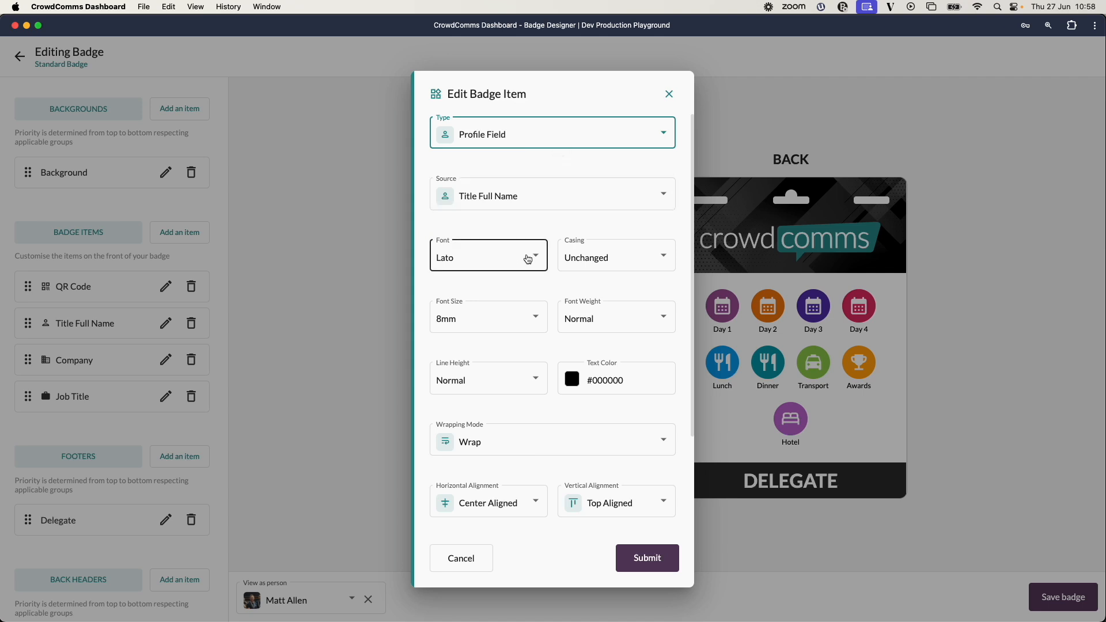
{"action": "left_click", "coordinate": [528, 258]}
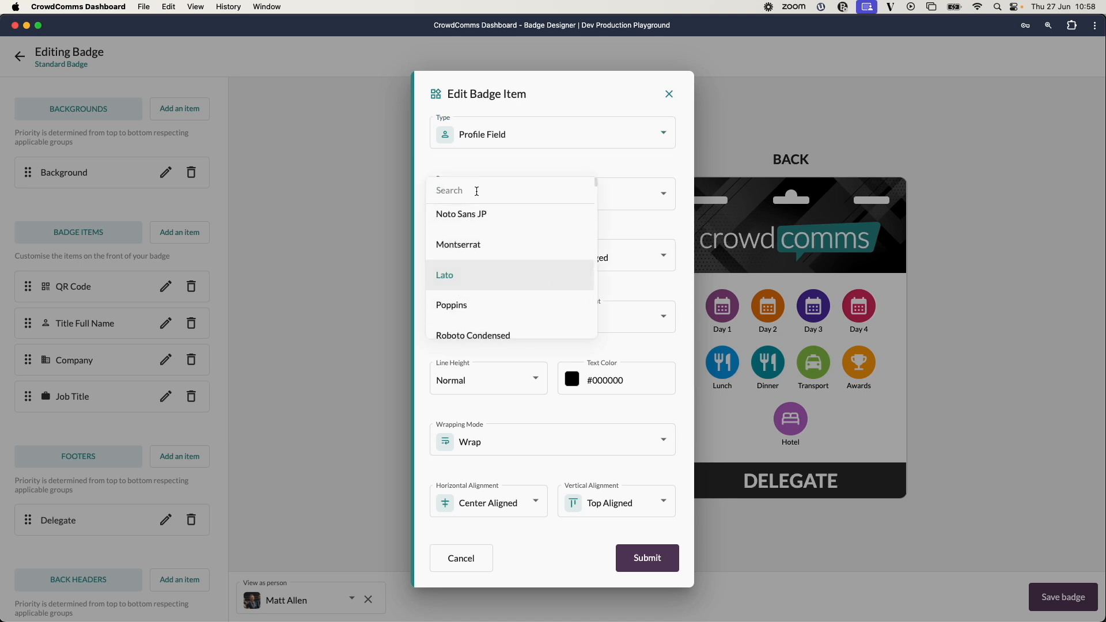
{"action": "type", "text": "merri"}
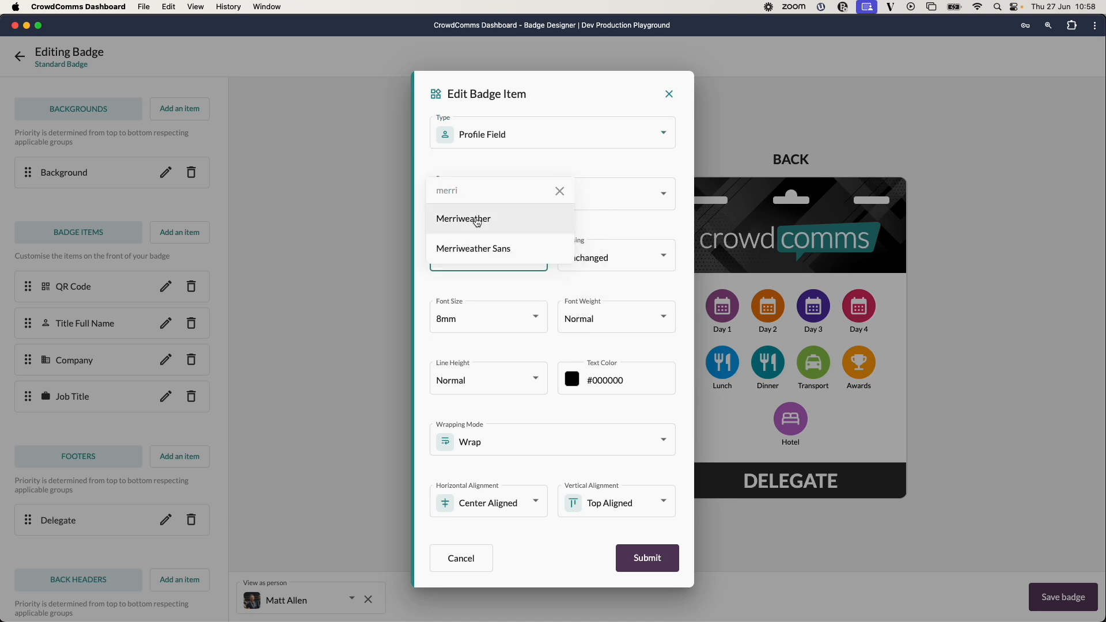
{"action": "left_click", "coordinate": [476, 223]}
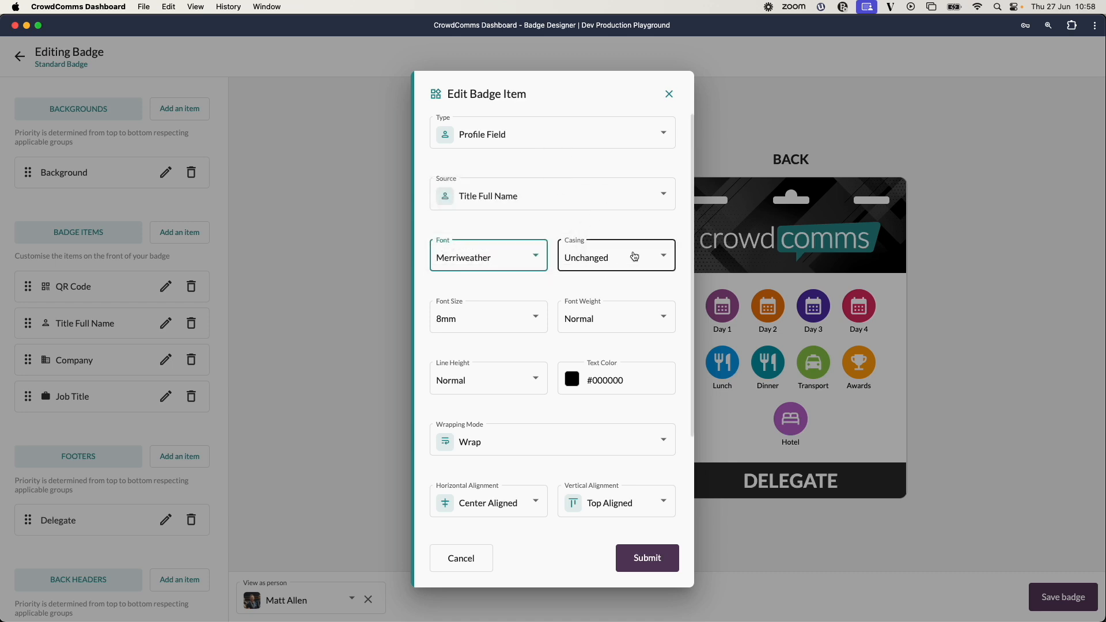
{"action": "left_click", "coordinate": [633, 253]}
{"action": "left_click", "coordinate": [634, 211]}
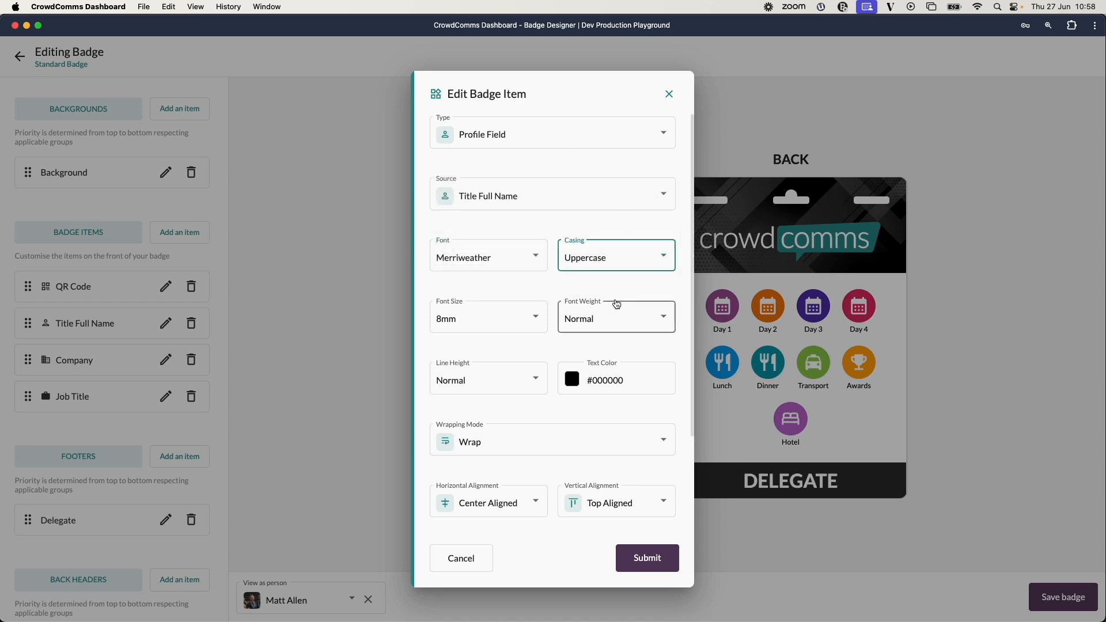
Set the Title Full Name font size to 7mm and font weight to Bold.
{"action": "left_click", "coordinate": [523, 334]}
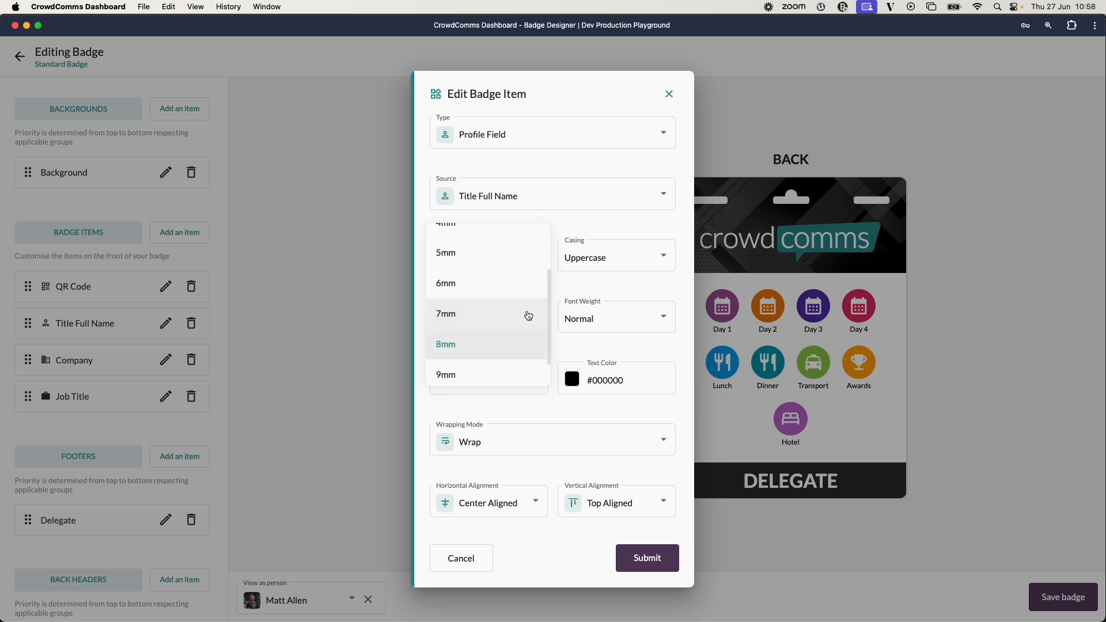
{"action": "left_click", "coordinate": [494, 315]}
{"action": "left_click", "coordinate": [657, 317]}
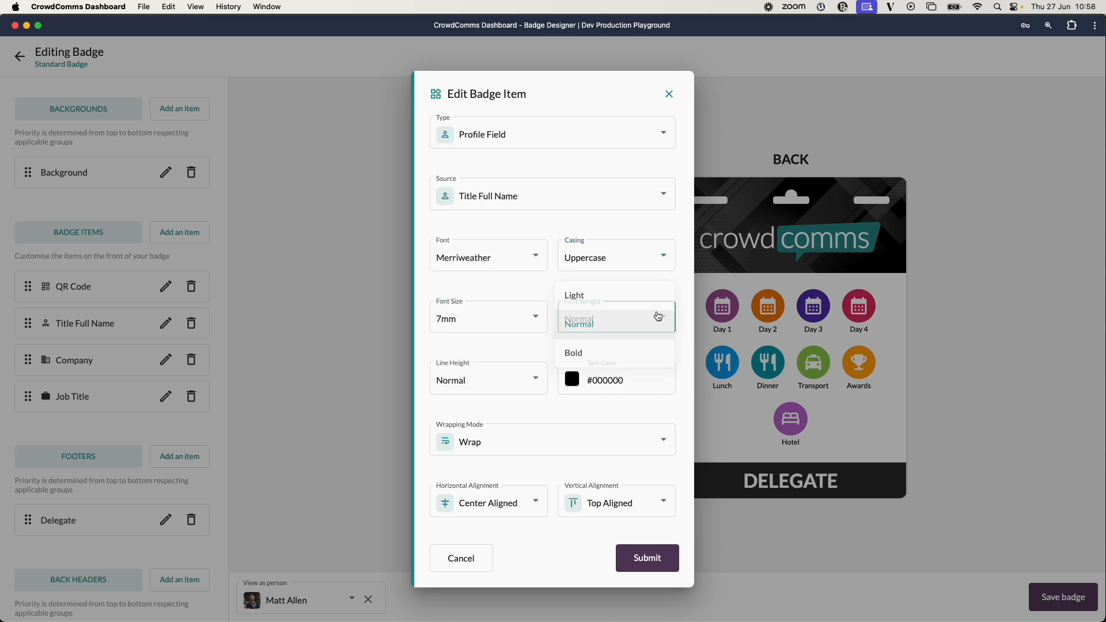
{"action": "left_click", "coordinate": [589, 356]}
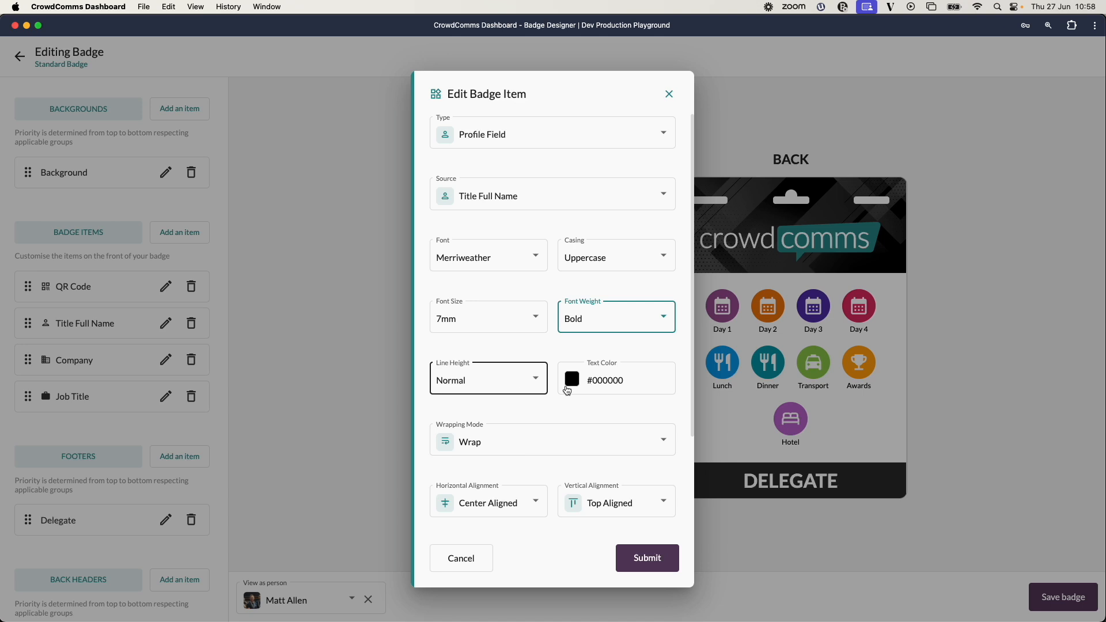
Set the Title Full Name text colour to #ffffff, keep Wrap wrapping mode, and submit the item.
{"action": "left_click", "coordinate": [568, 385]}
{"action": "left_click", "coordinate": [693, 485]}
{"action": "left_click_drag", "start_coordinate": [640, 464], "coordinate": [575, 420]}
{"action": "left_click", "coordinate": [650, 402]}
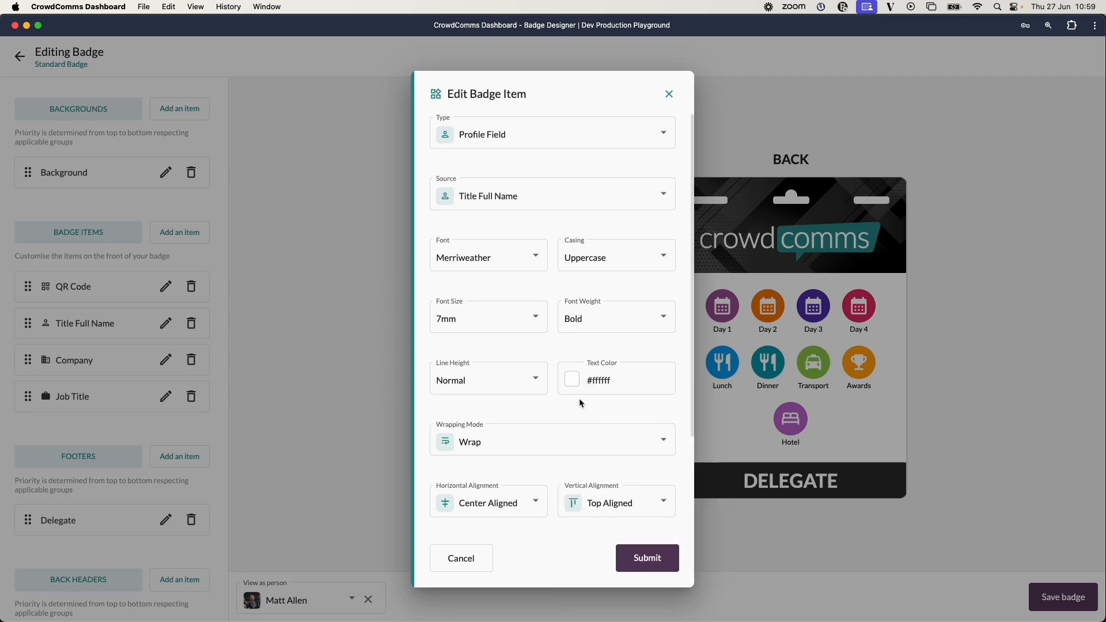
{"action": "scroll", "coordinate": [573, 415], "scroll_direction": "down", "scroll_amount": 3}
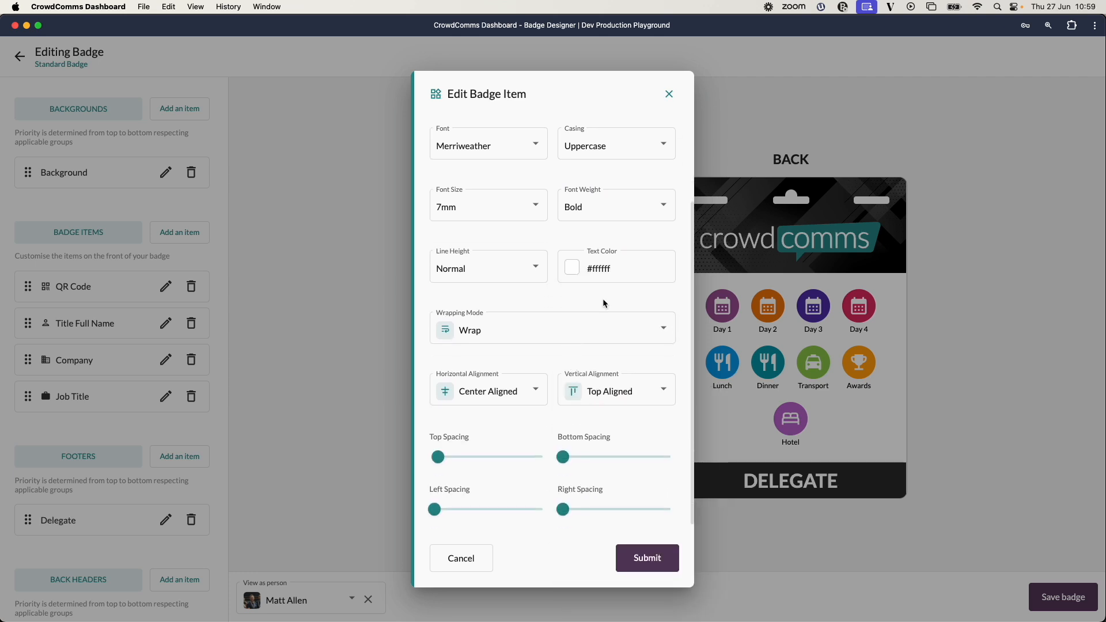
{"action": "left_click", "coordinate": [639, 330]}
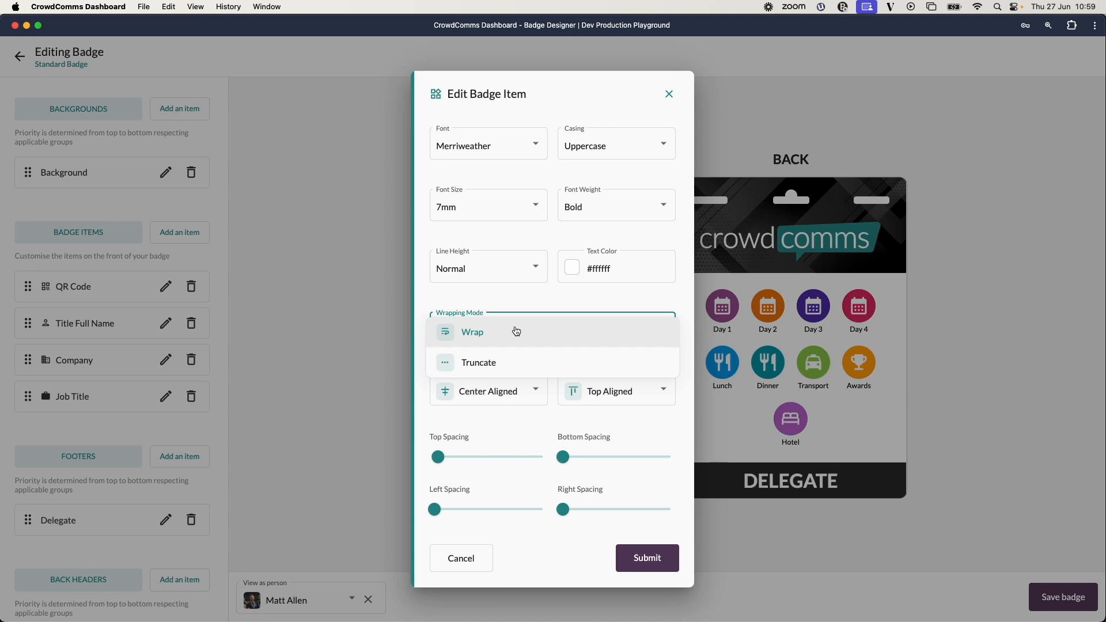
{"action": "left_click", "coordinate": [515, 332]}
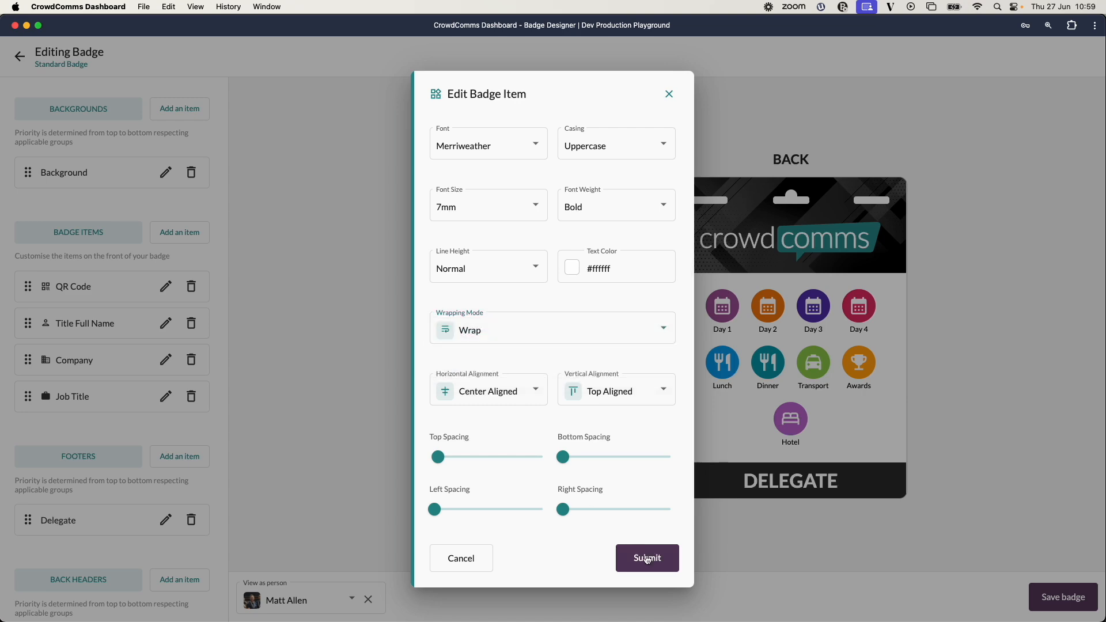
{"action": "left_click", "coordinate": [639, 556]}
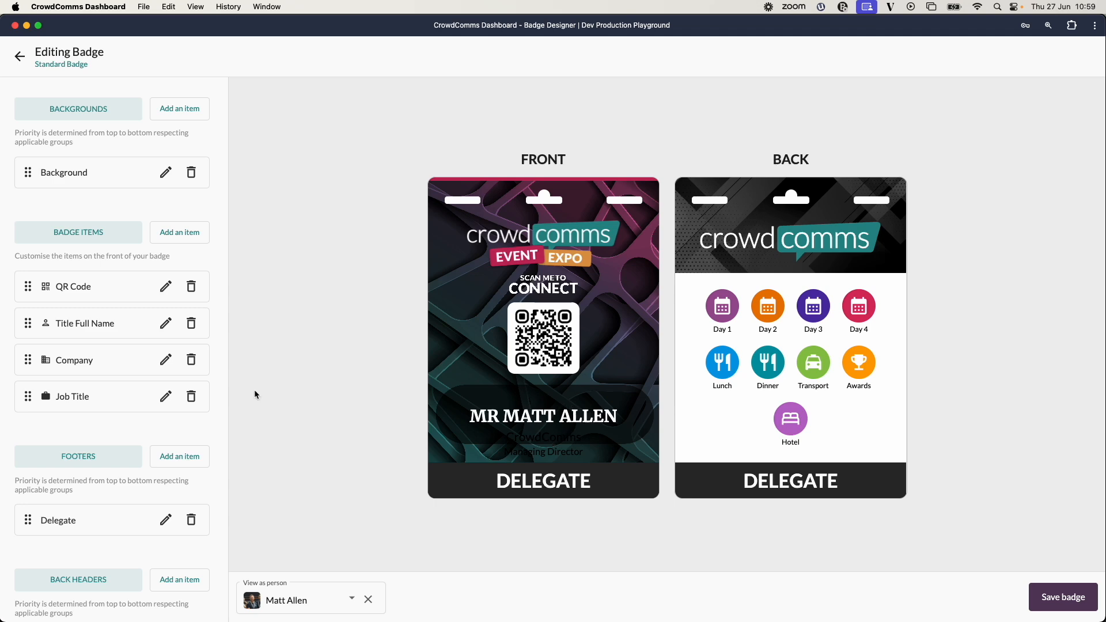
Set the Company item's text colour to #ffffff and apply it.
{"action": "left_click", "coordinate": [166, 360]}
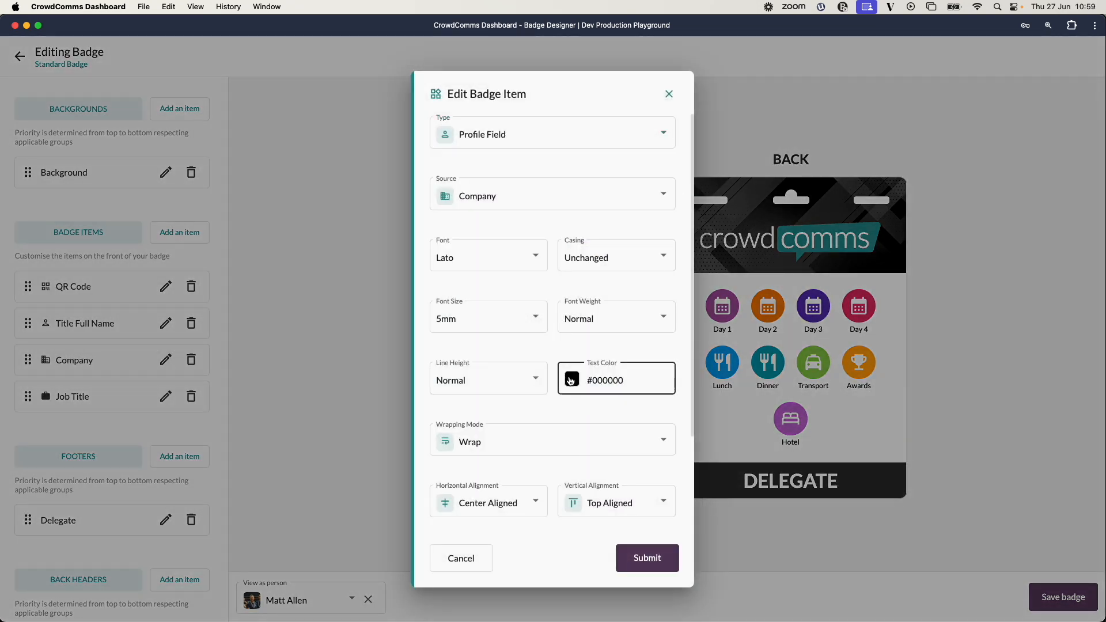
{"action": "left_click", "coordinate": [599, 380]}
{"action": "left_click", "coordinate": [682, 481]}
{"action": "left_click", "coordinate": [575, 421]}
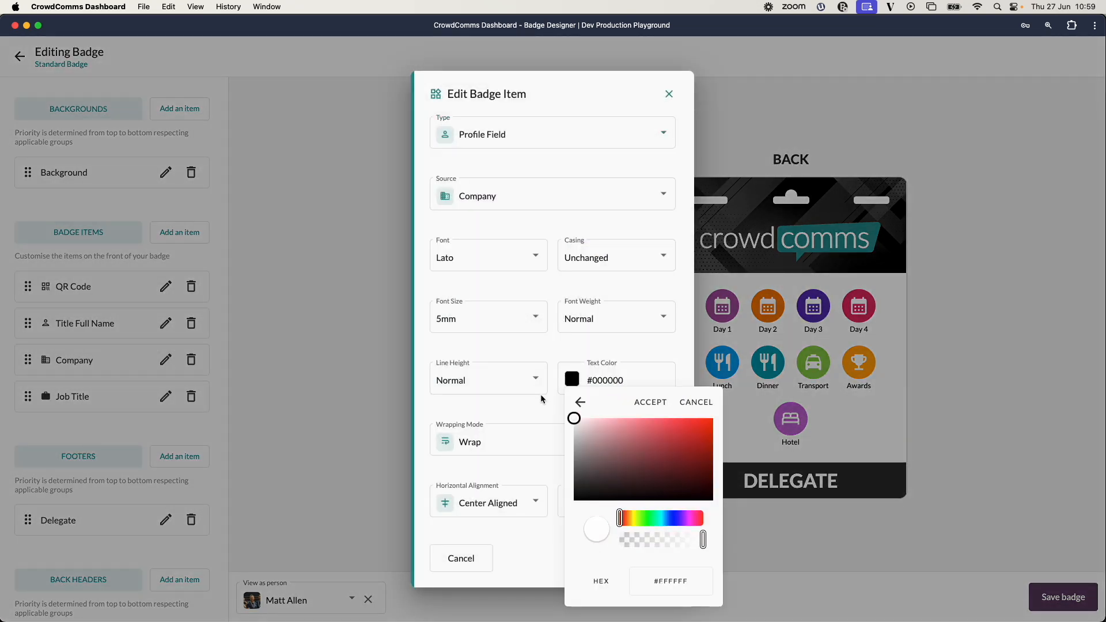
{"action": "left_click", "coordinate": [650, 402]}
{"action": "left_click", "coordinate": [660, 571]}
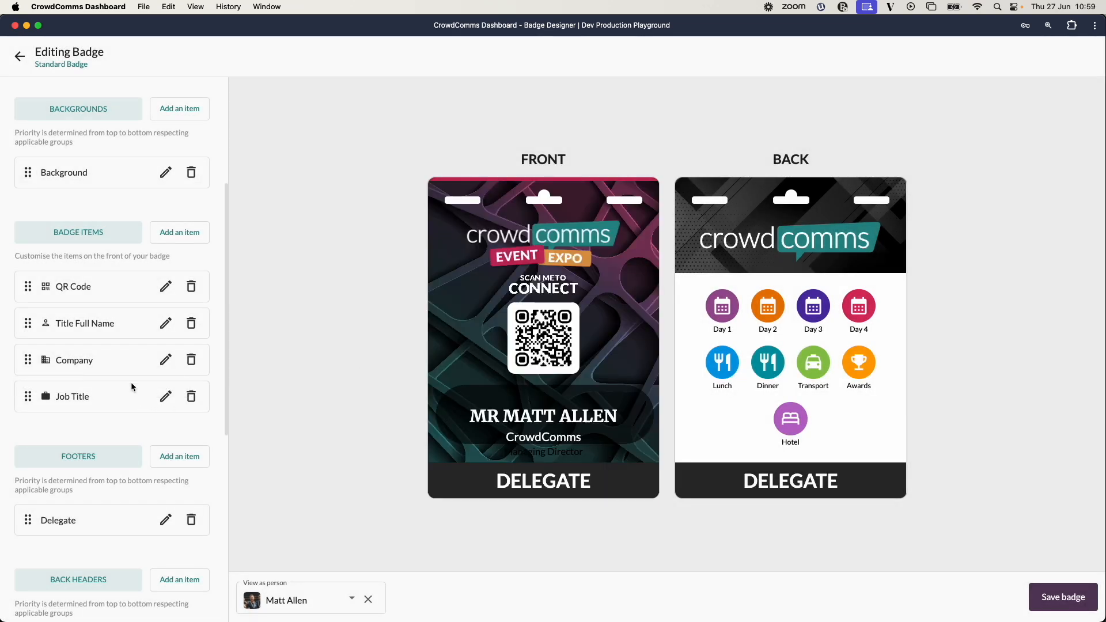
Set the Job Title item's text colour to #ffffff and submit the item.
{"action": "left_click", "coordinate": [165, 397]}
{"action": "scroll", "coordinate": [552, 377], "scroll_direction": "down", "scroll_amount": 2}
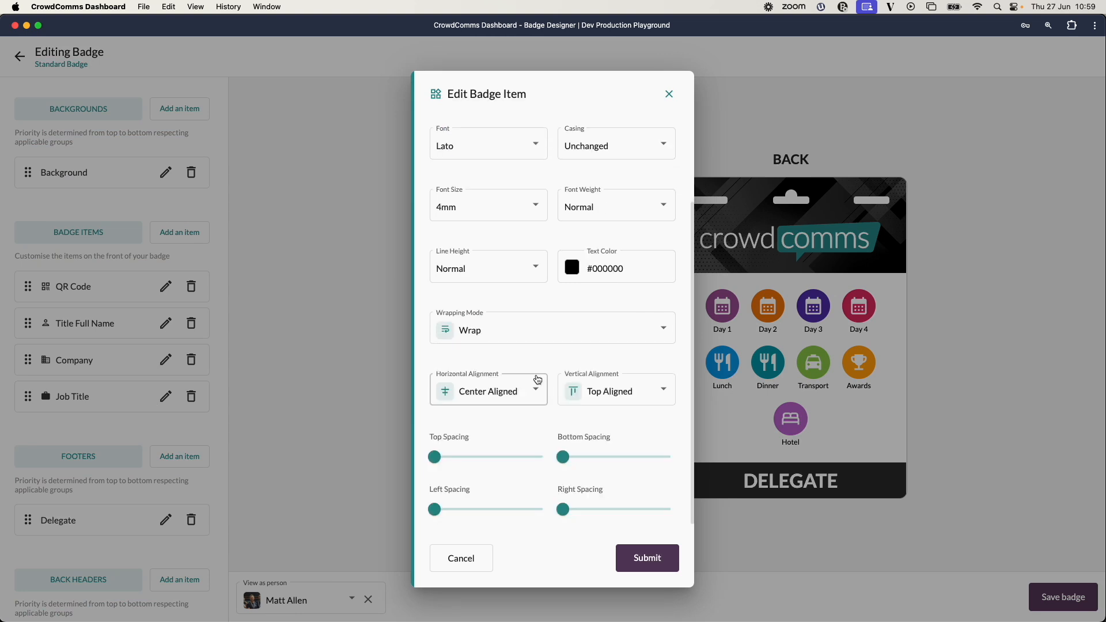
{"action": "left_click", "coordinate": [573, 268]}
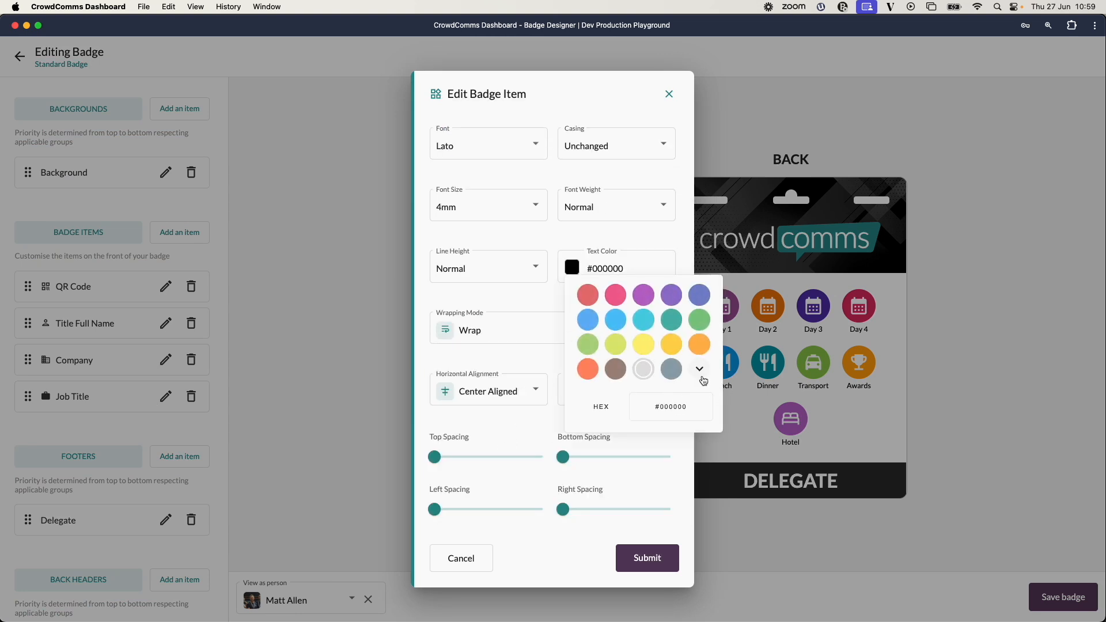
{"action": "left_click", "coordinate": [699, 369]}
{"action": "left_click", "coordinate": [650, 290]}
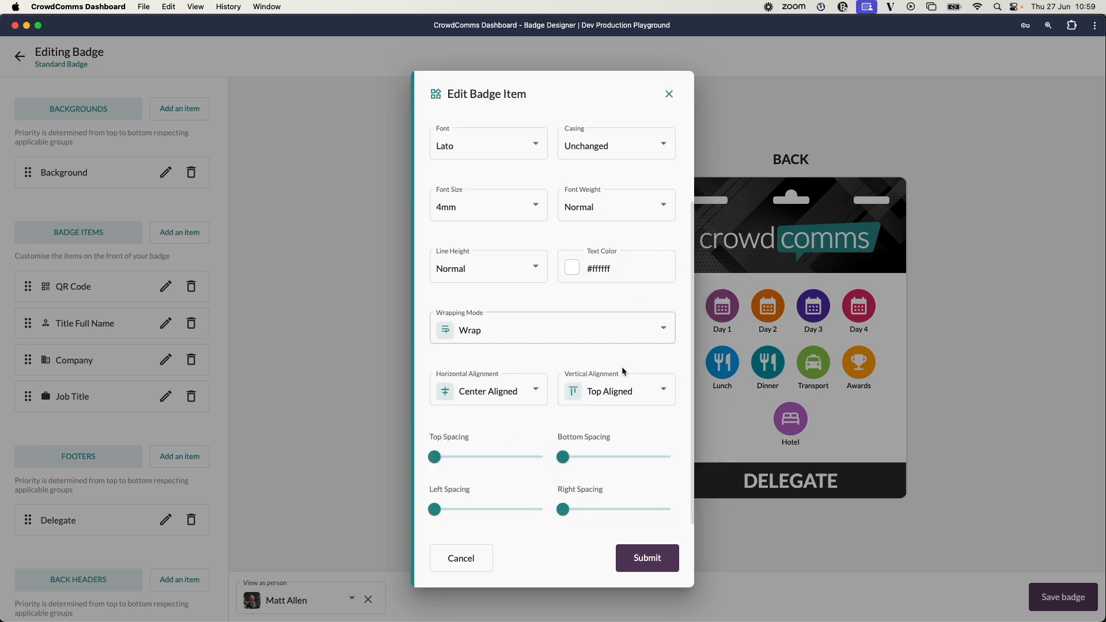
{"action": "left_click", "coordinate": [647, 558]}
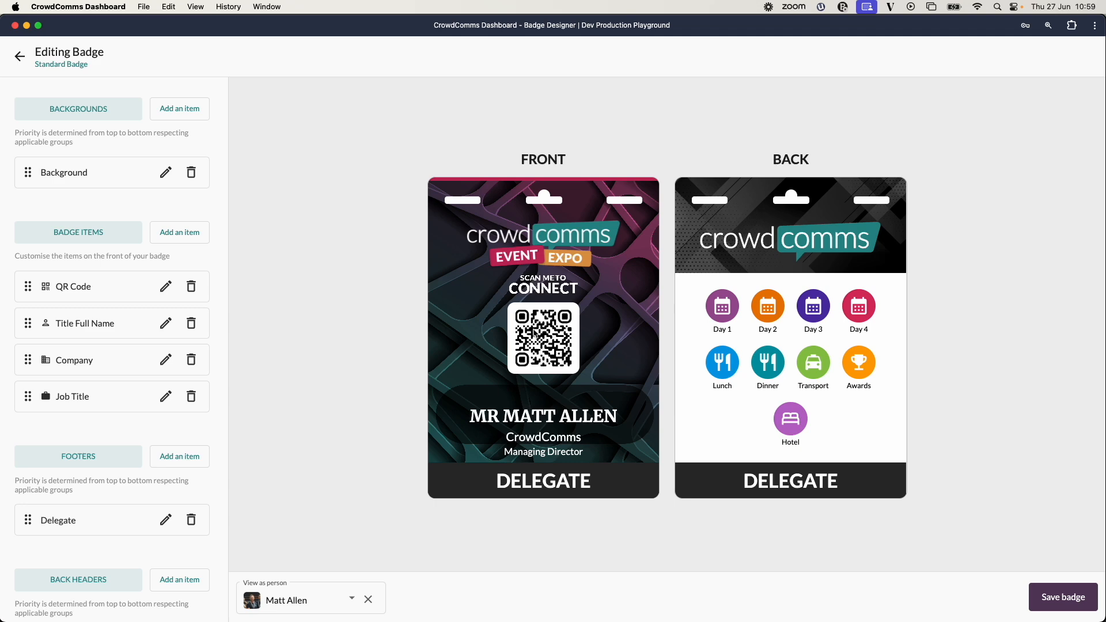
Set the QR code's vertical alignment to Top Aligned and submit.
{"action": "left_click", "coordinate": [166, 286]}
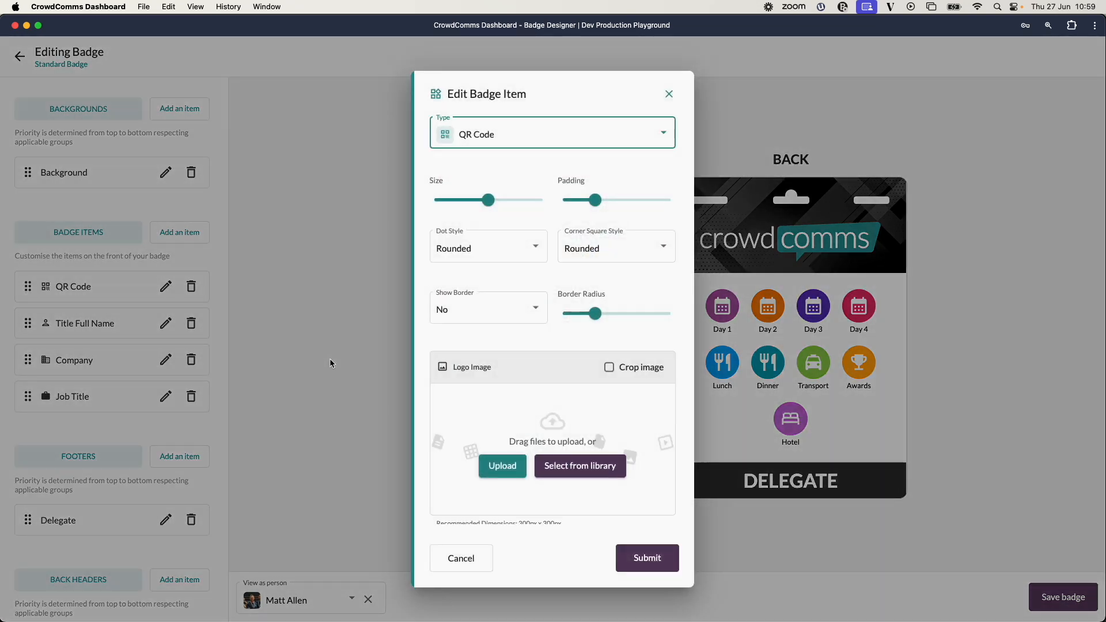
{"action": "scroll", "coordinate": [593, 365], "scroll_direction": "down", "scroll_amount": 3}
{"action": "left_click", "coordinate": [663, 443]}
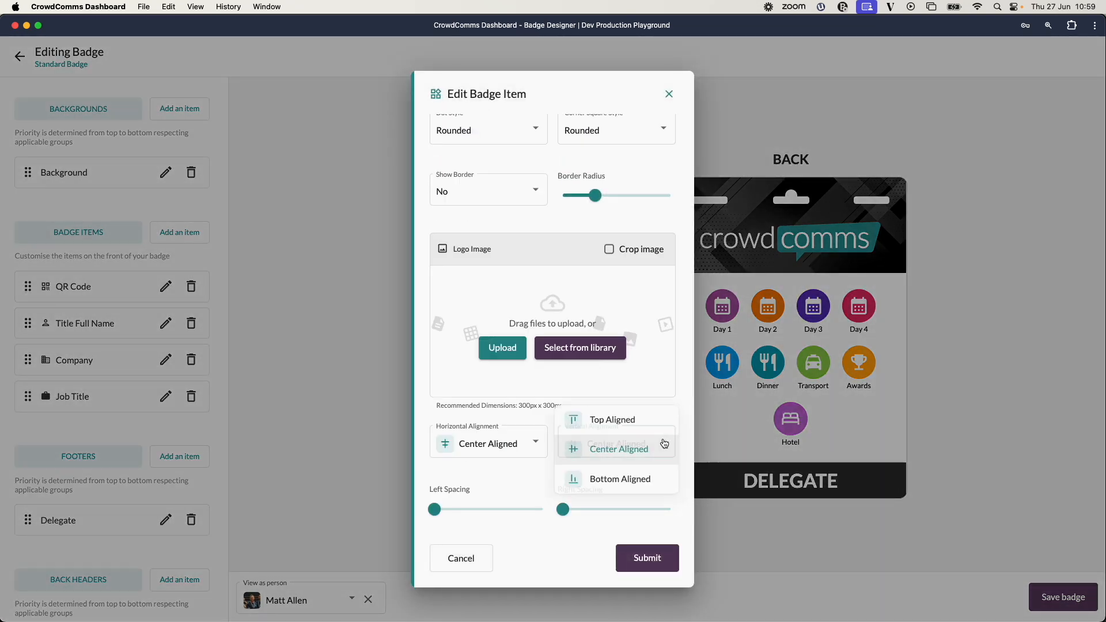
{"action": "left_click", "coordinate": [640, 415]}
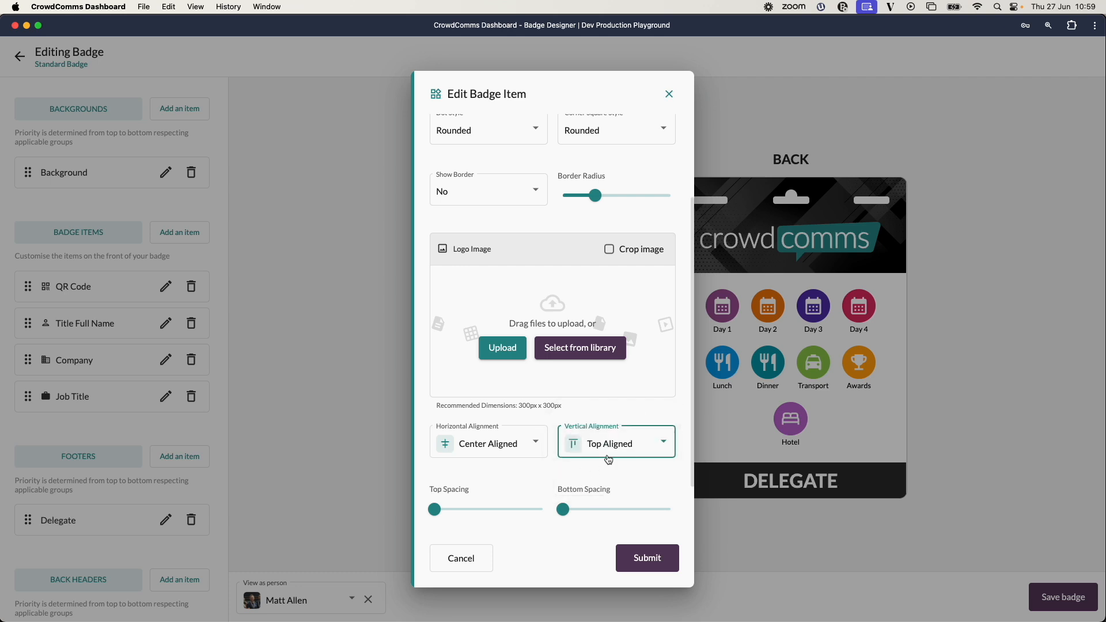
{"action": "left_click", "coordinate": [647, 558]}
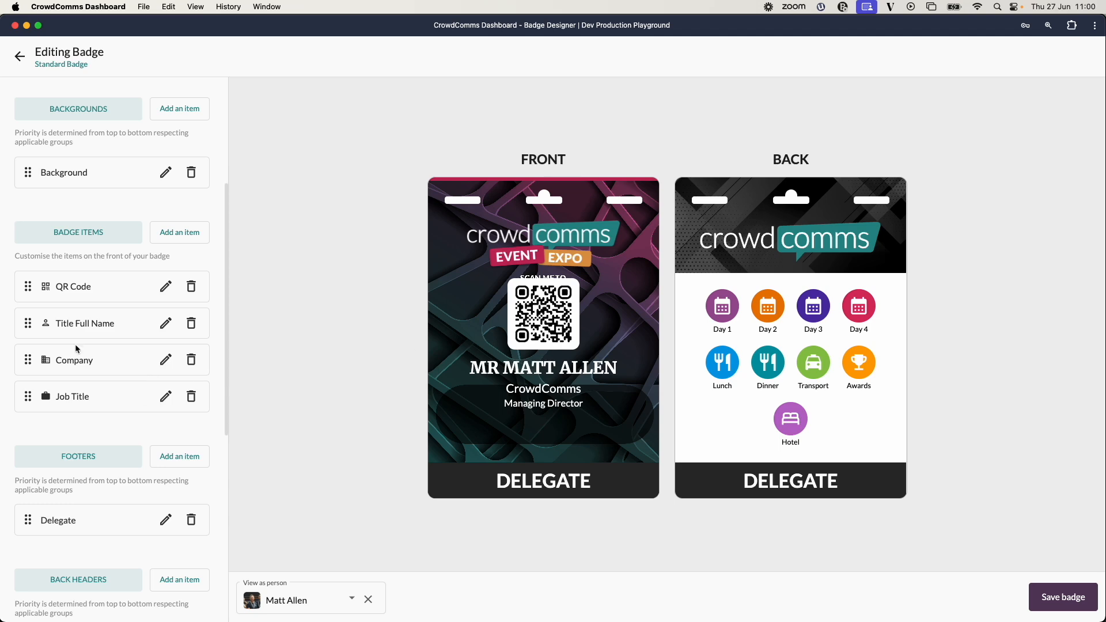
Set the QR code's top spacing to 11mm and submit.
{"action": "left_click", "coordinate": [165, 286]}
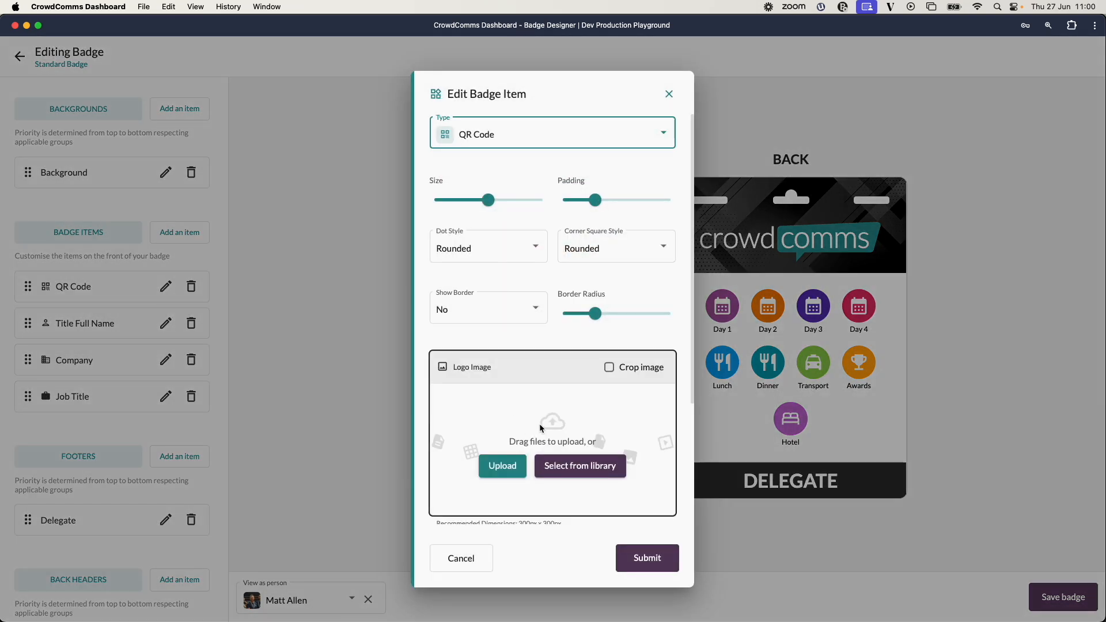
{"action": "scroll", "coordinate": [513, 439], "scroll_direction": "down", "scroll_amount": 3}
{"action": "mouse_move", "coordinate": [439, 457]}
{"action": "left_click_drag", "start_coordinate": [437, 460], "coordinate": [453, 458]}
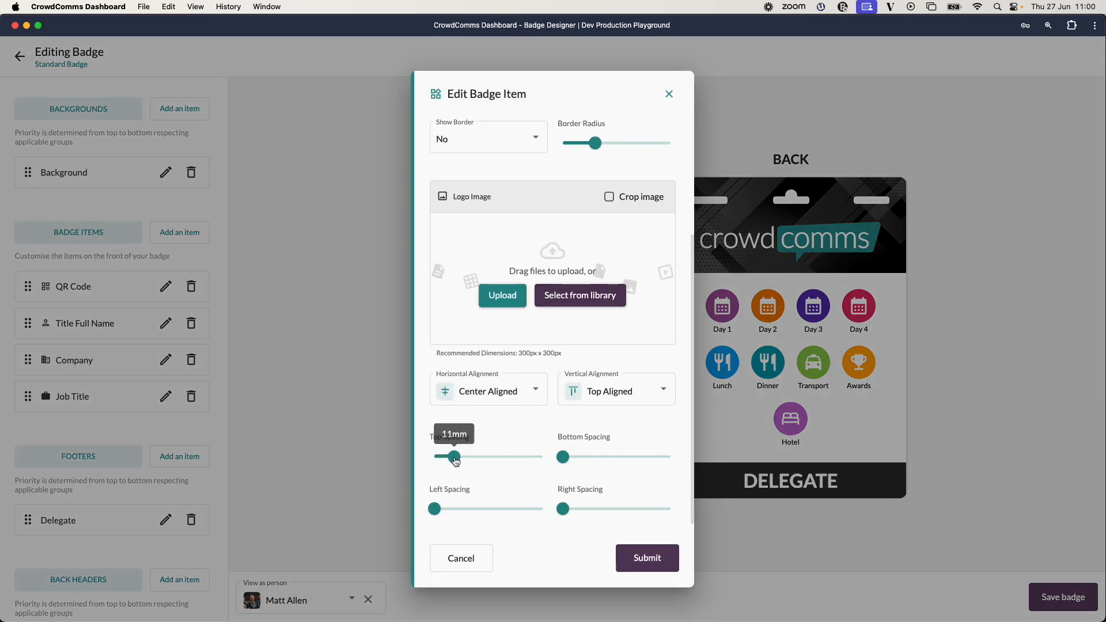
{"action": "left_click", "coordinate": [665, 557]}
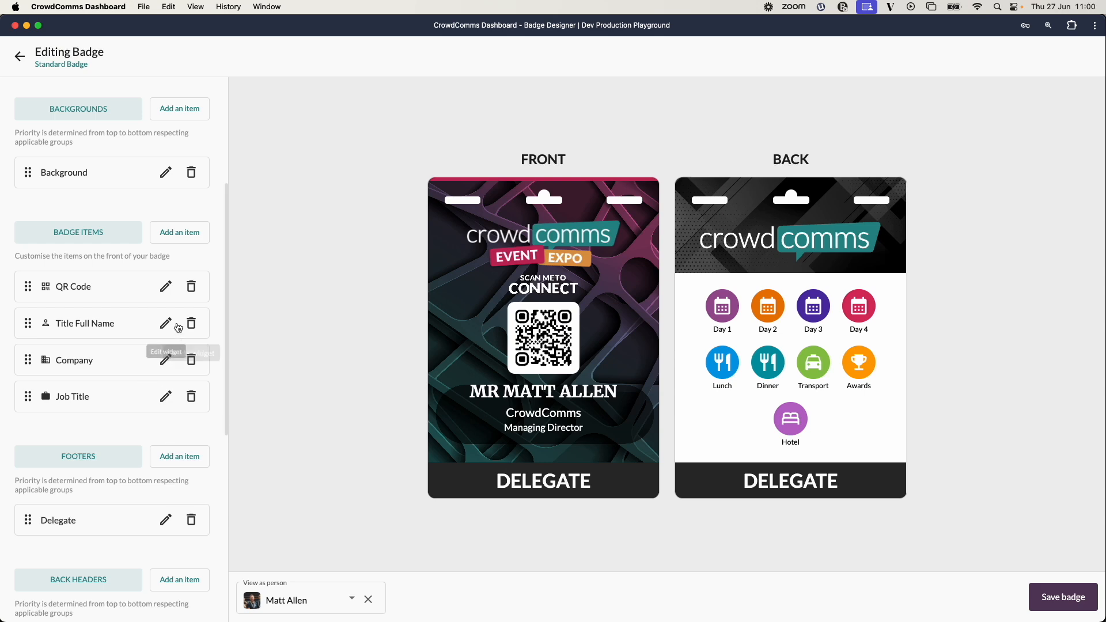
Set the Title Full Name item's top spacing to 6mm and submit.
{"action": "left_click", "coordinate": [166, 323]}
{"action": "scroll", "coordinate": [543, 387], "scroll_direction": "down", "scroll_amount": 3}
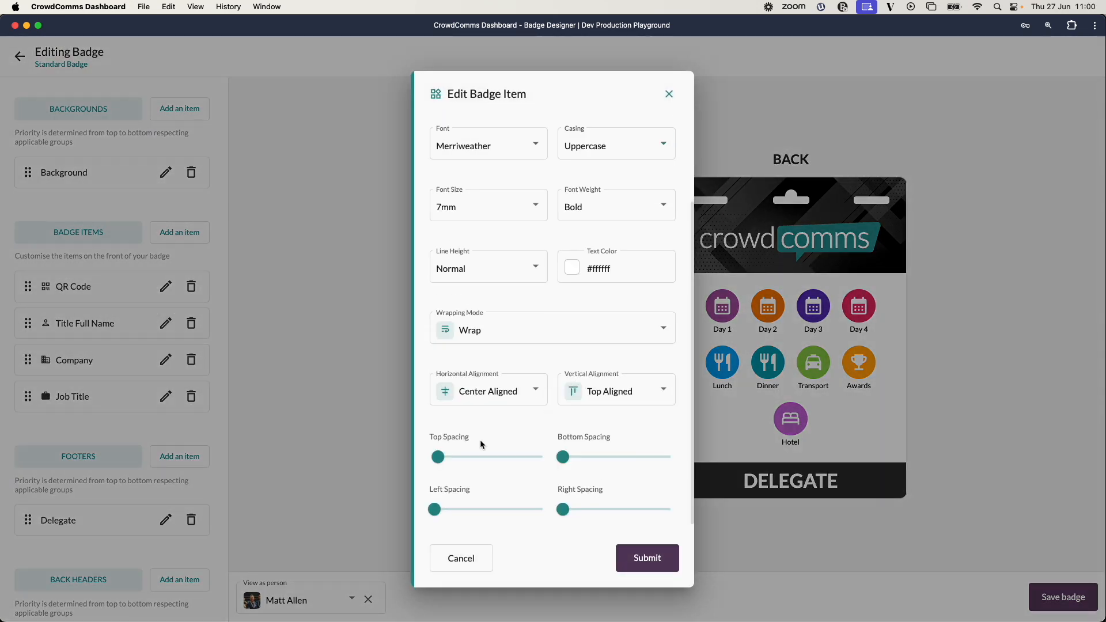
{"action": "left_click_drag", "start_coordinate": [438, 459], "coordinate": [442, 459]}
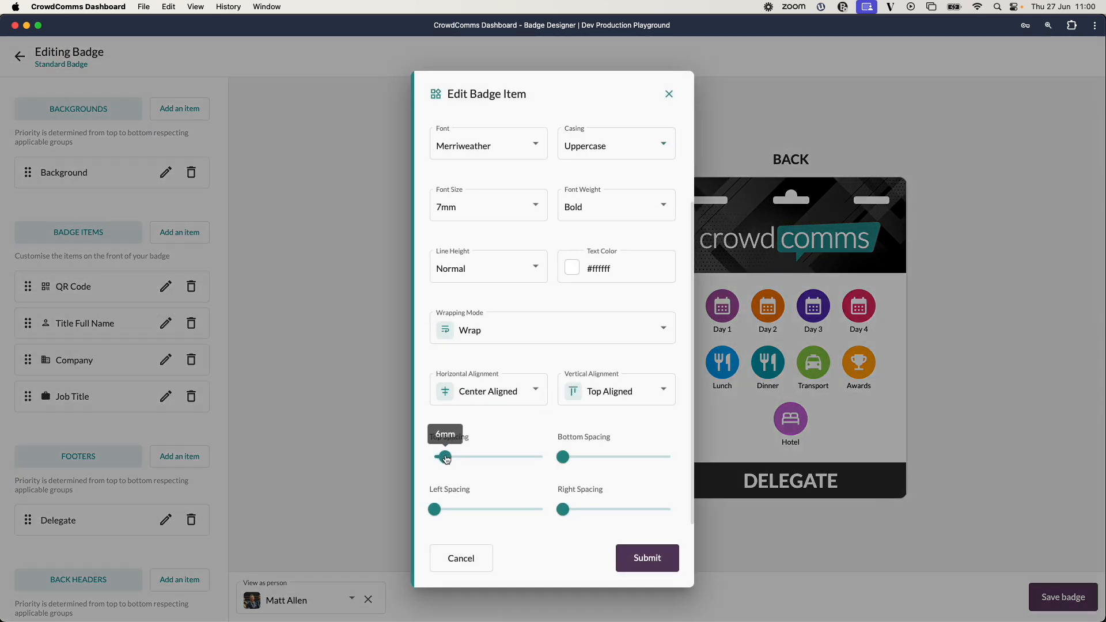
{"action": "left_click", "coordinate": [647, 558]}
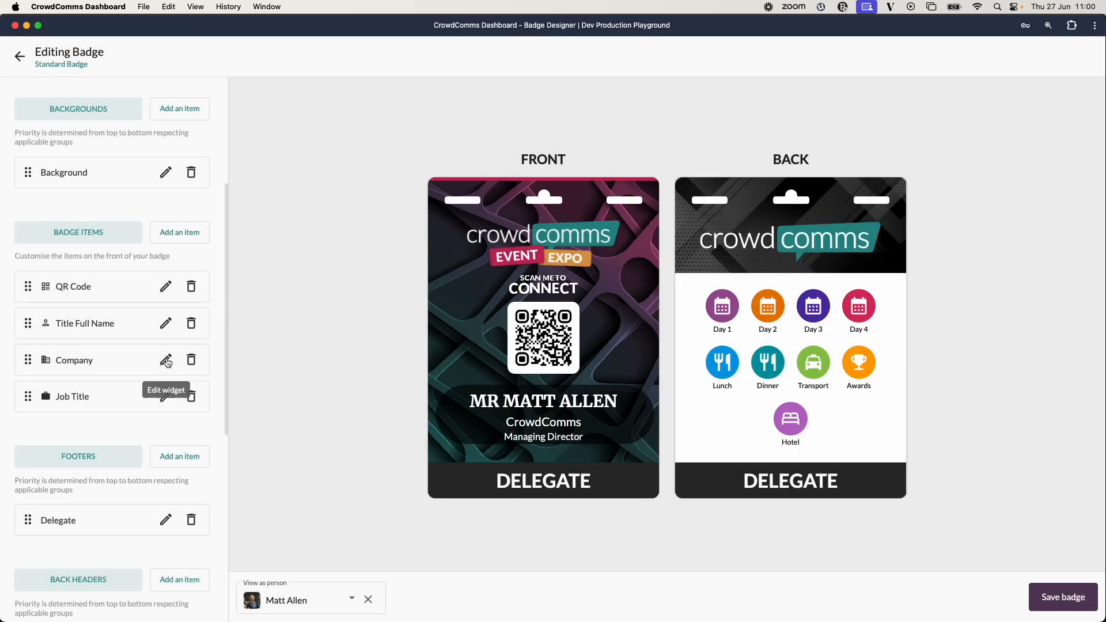
Set the Company item's line height to 4mm and submit the item.
{"action": "left_click", "coordinate": [166, 360]}
{"action": "left_click", "coordinate": [533, 377]}
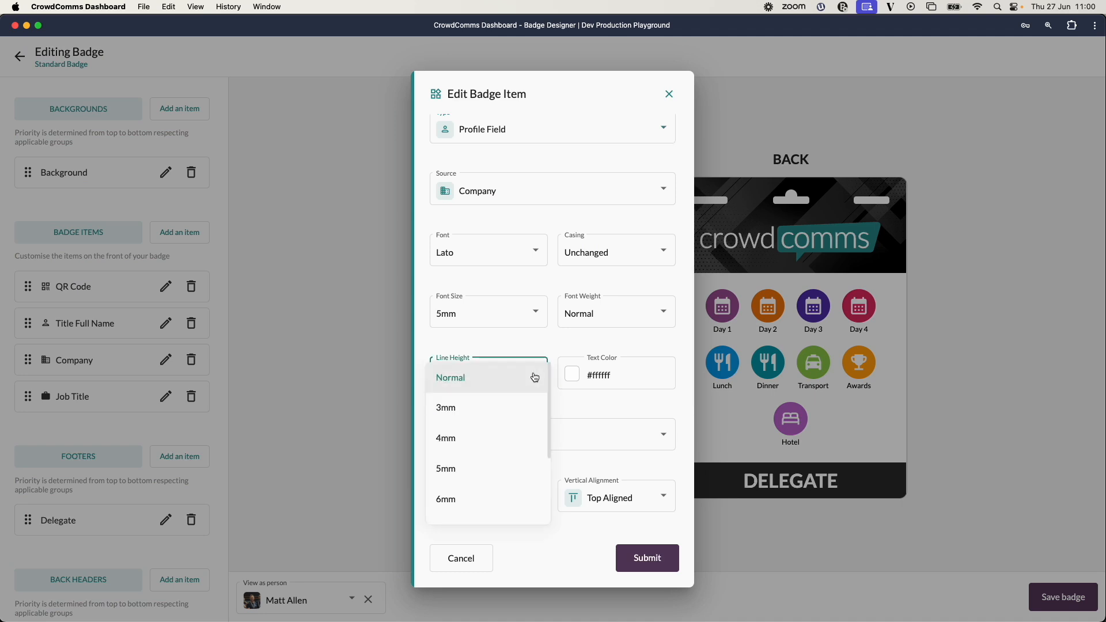
{"action": "left_click", "coordinate": [481, 439]}
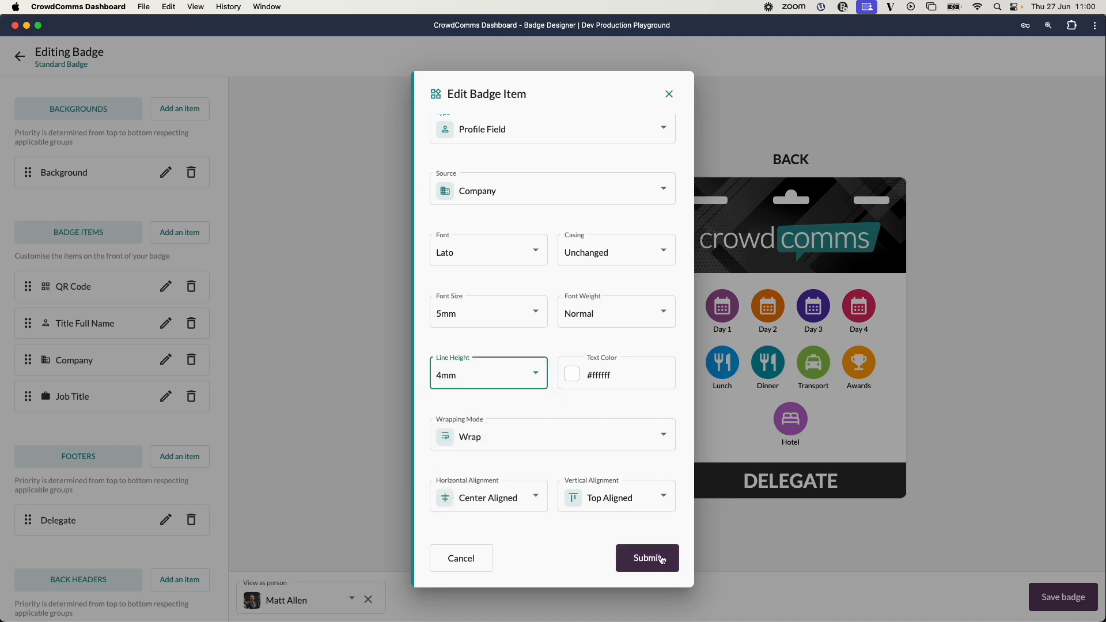
{"action": "left_click", "coordinate": [647, 557]}
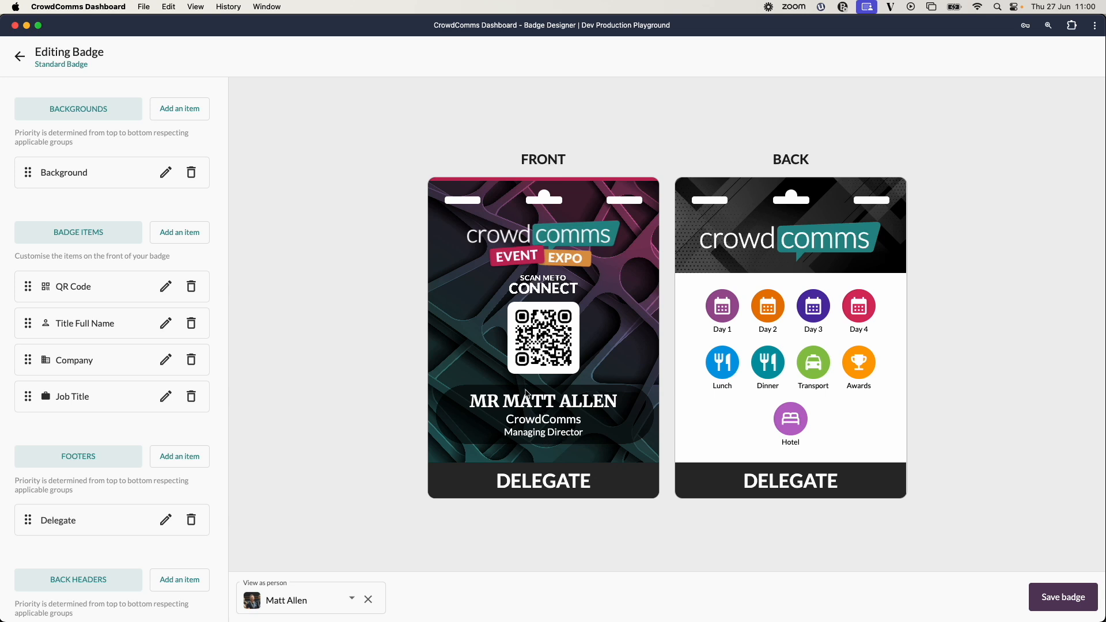
Add a new footer labelled VIP and make it applicable only to the VIP group.
{"action": "scroll", "coordinate": [148, 354], "scroll_direction": "down", "scroll_amount": 3}
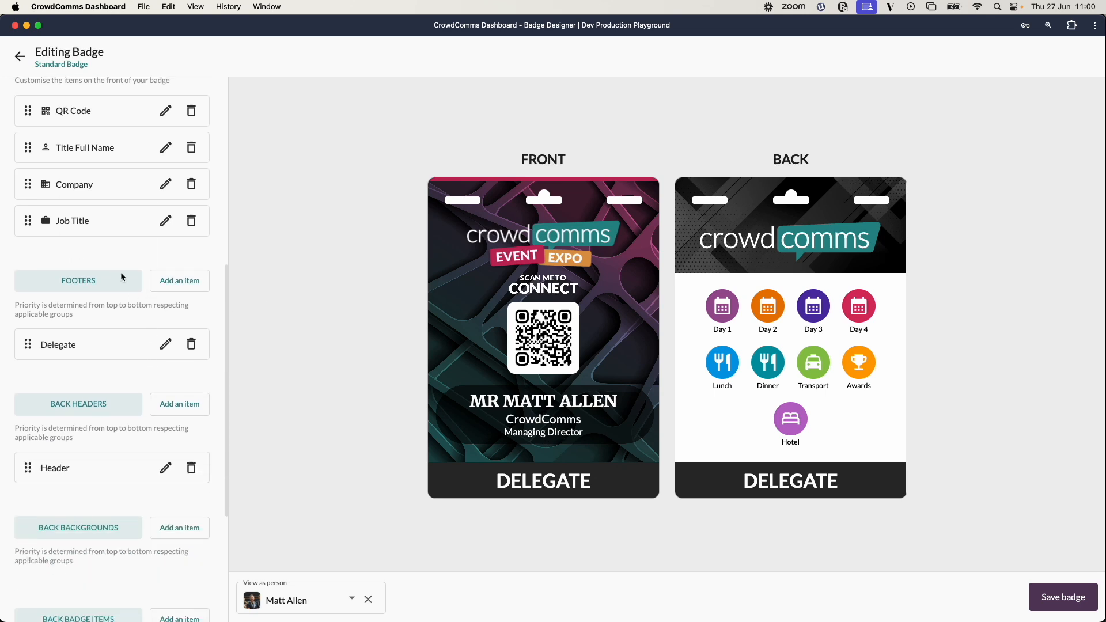
{"action": "scroll", "coordinate": [202, 318], "scroll_direction": "down", "scroll_amount": 1}
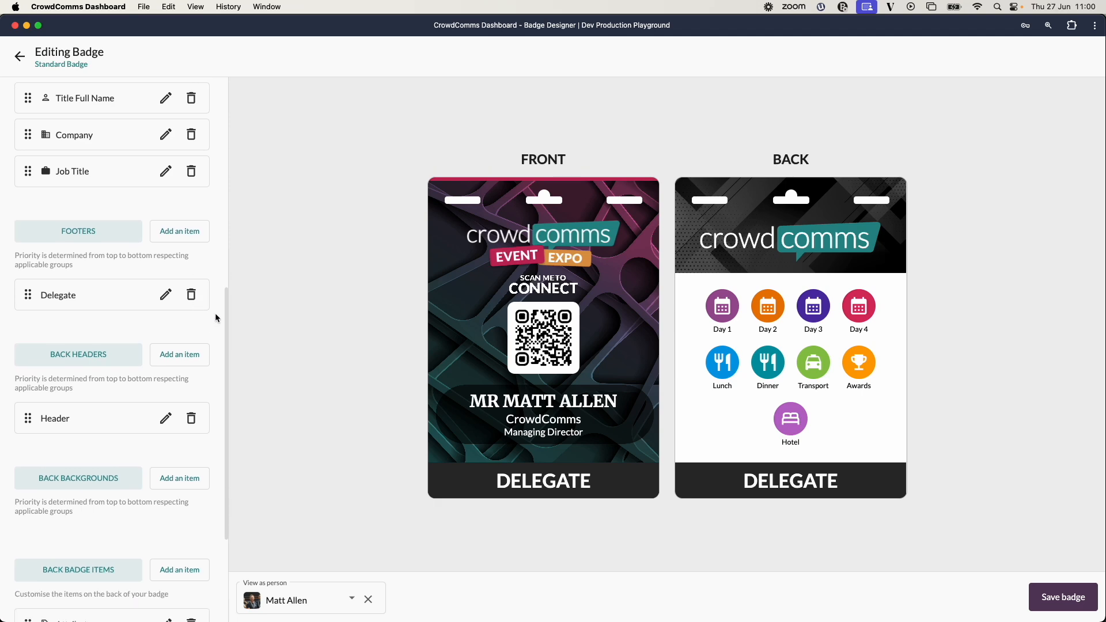
{"action": "left_click", "coordinate": [184, 233]}
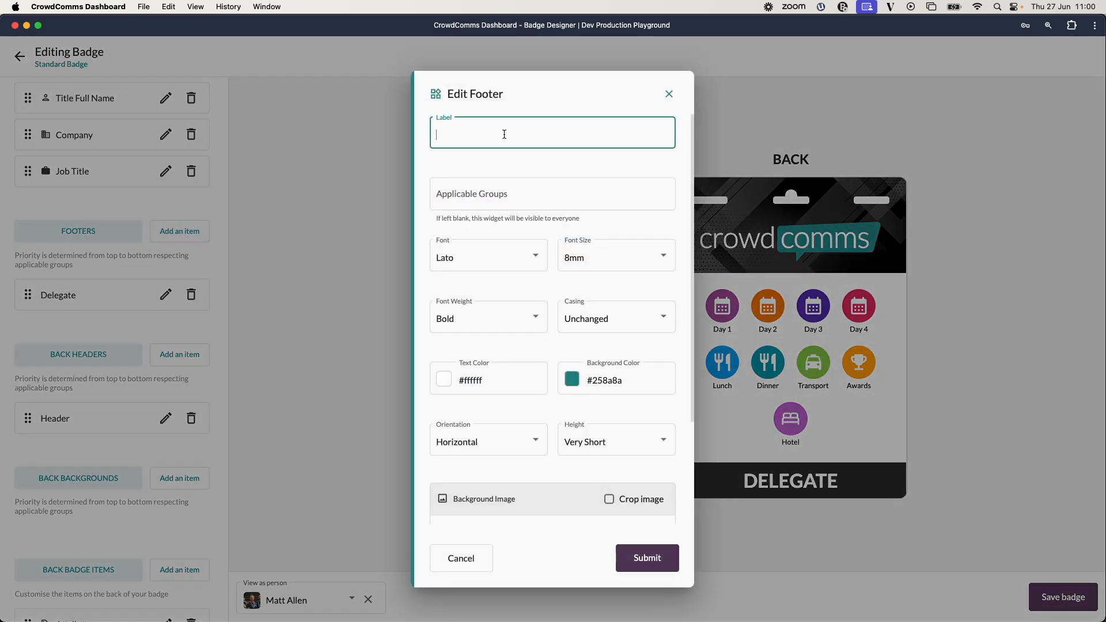
{"action": "type", "text": "VIP"}
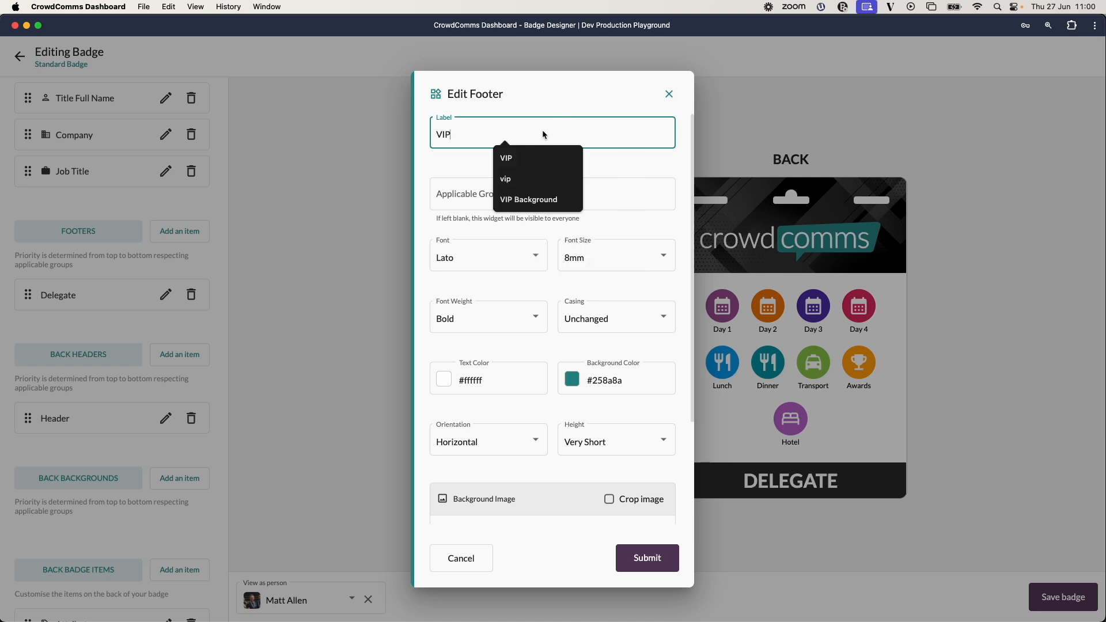
{"action": "left_click", "coordinate": [523, 157]}
{"action": "left_click", "coordinate": [514, 192]}
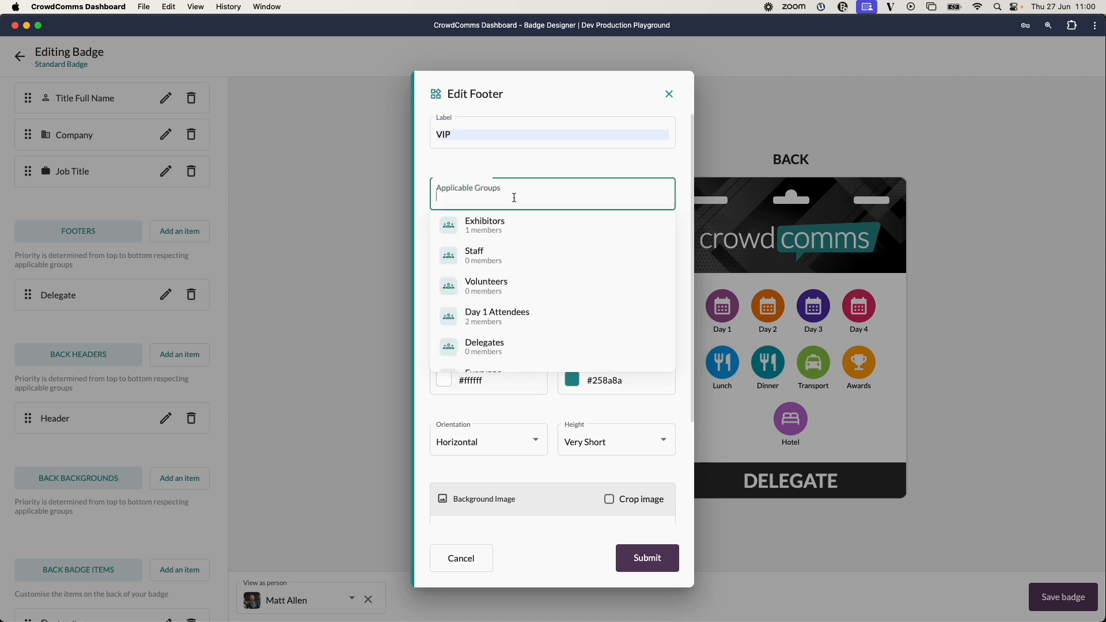
{"action": "scroll", "coordinate": [526, 287], "scroll_direction": "down", "scroll_amount": 3}
{"action": "left_click", "coordinate": [516, 356]}
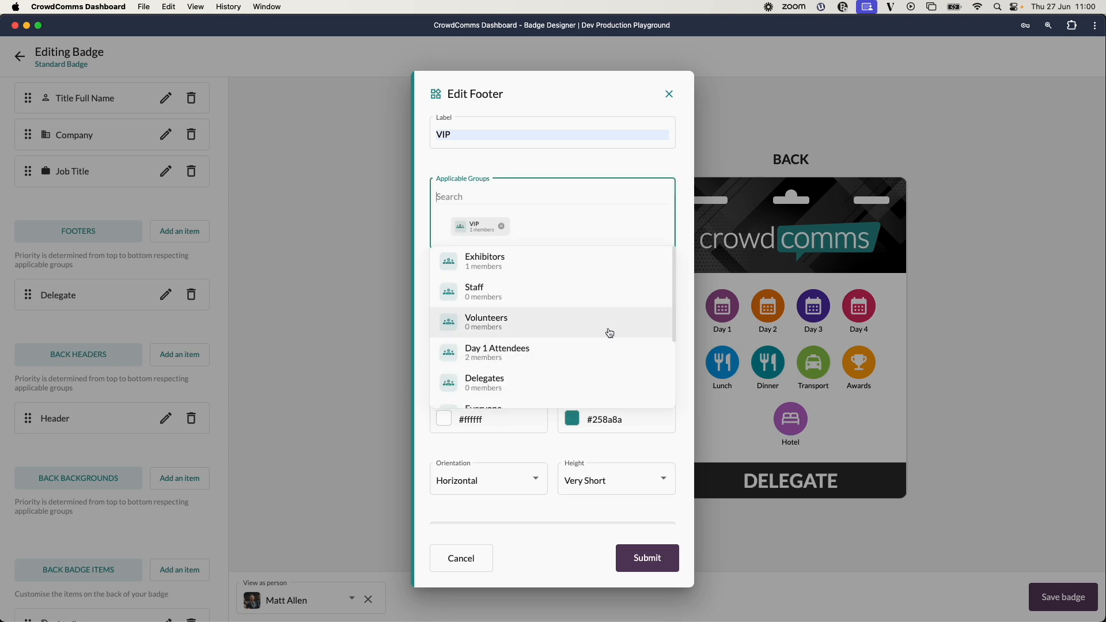
{"action": "left_click", "coordinate": [517, 167]}
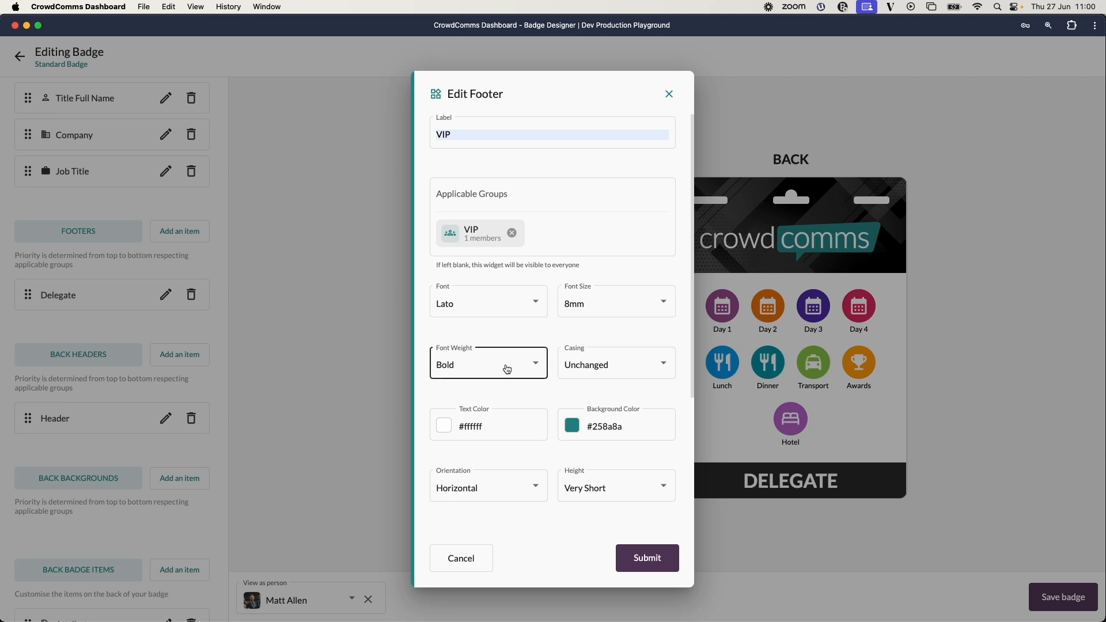
Set the VIP footer's background colour to the dark pink #c2185b and submit the footer.
{"action": "scroll", "coordinate": [579, 395], "scroll_direction": "down", "scroll_amount": 3}
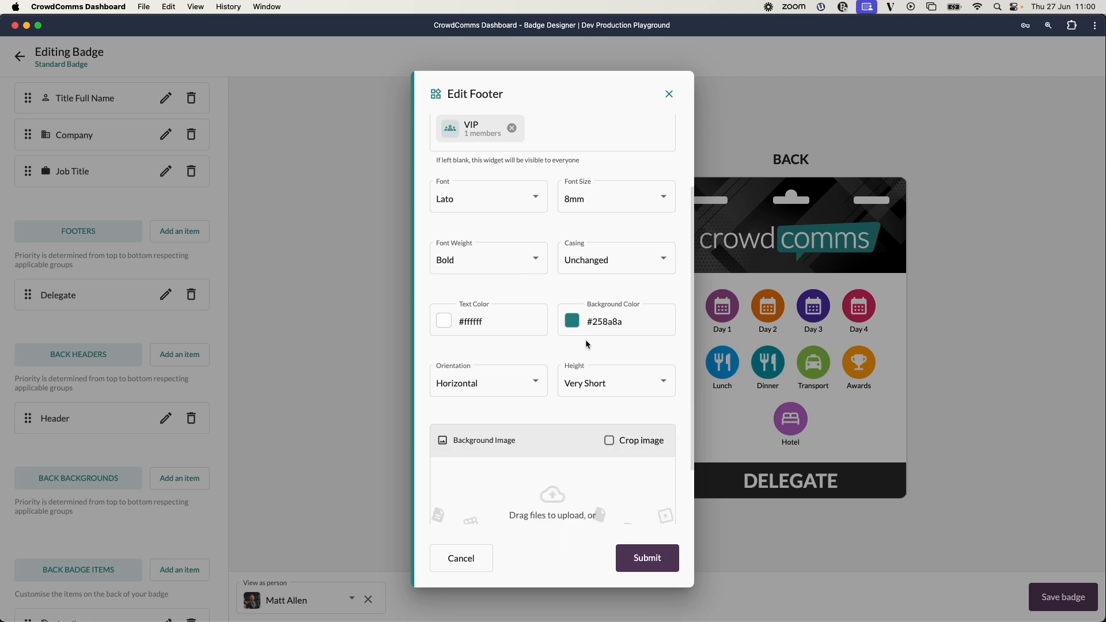
{"action": "left_click", "coordinate": [573, 325]}
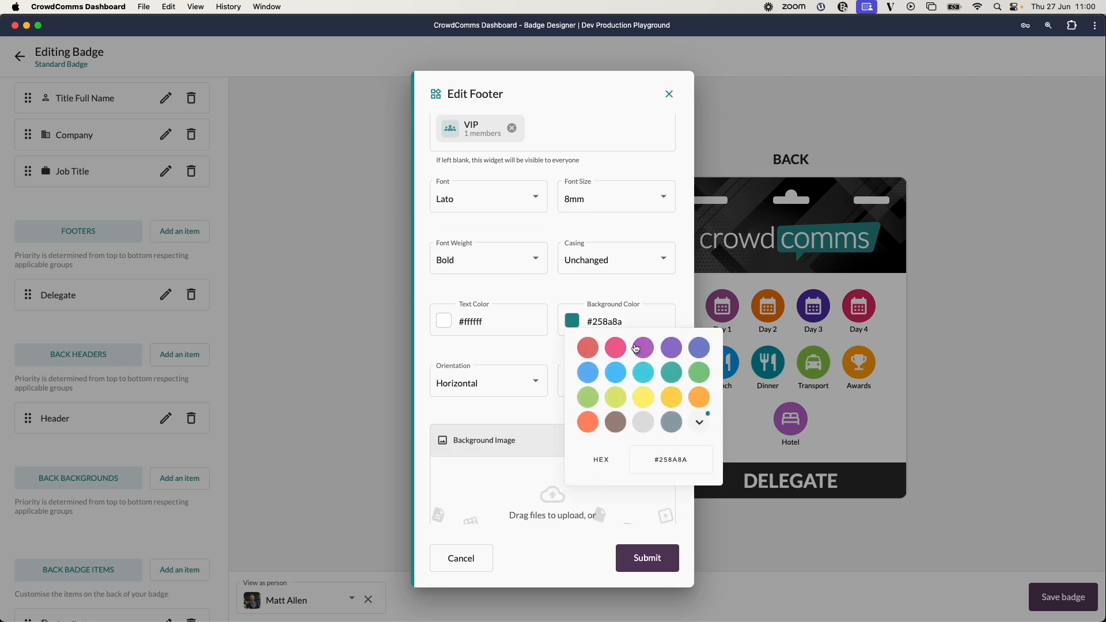
{"action": "left_click", "coordinate": [614, 349]}
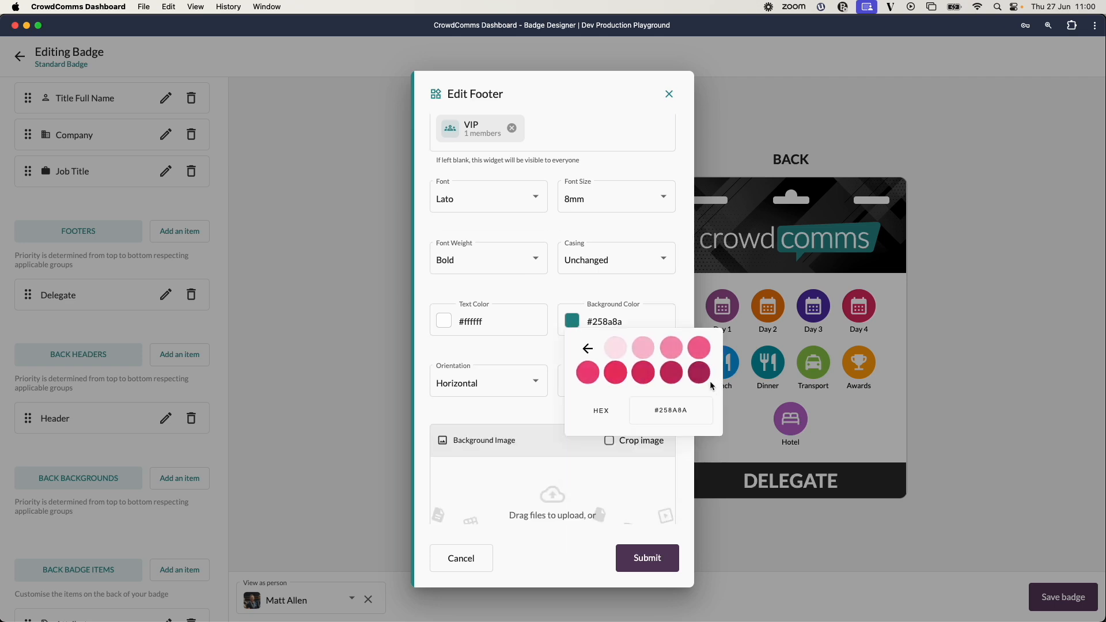
{"action": "left_click", "coordinate": [681, 376]}
{"action": "scroll", "coordinate": [583, 397], "scroll_direction": "down", "scroll_amount": 2}
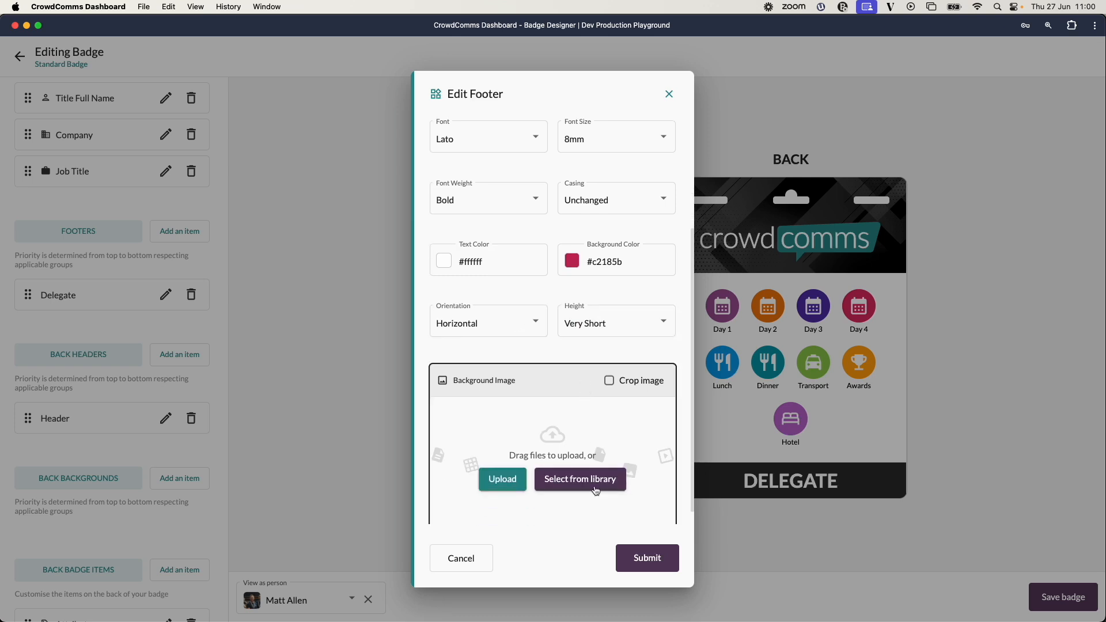
{"action": "left_click", "coordinate": [647, 560]}
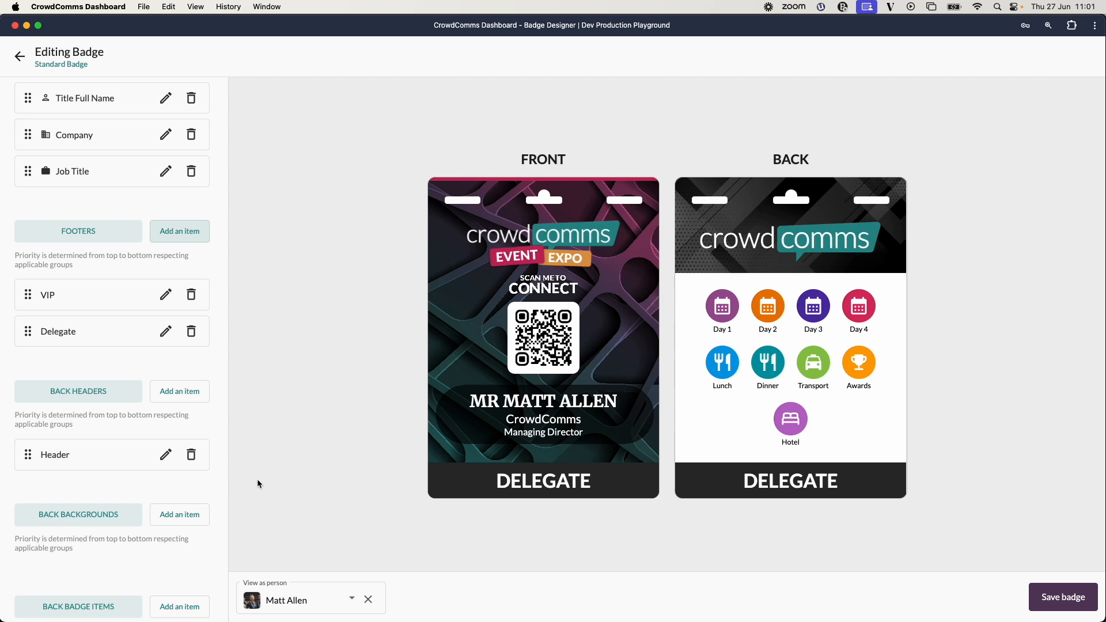
Preview the badge as an attendee belonging to the VIP group, chosen from the person list.
{"action": "left_click", "coordinate": [350, 600]}
{"action": "scroll", "coordinate": [324, 507], "scroll_direction": "down", "scroll_amount": 2}
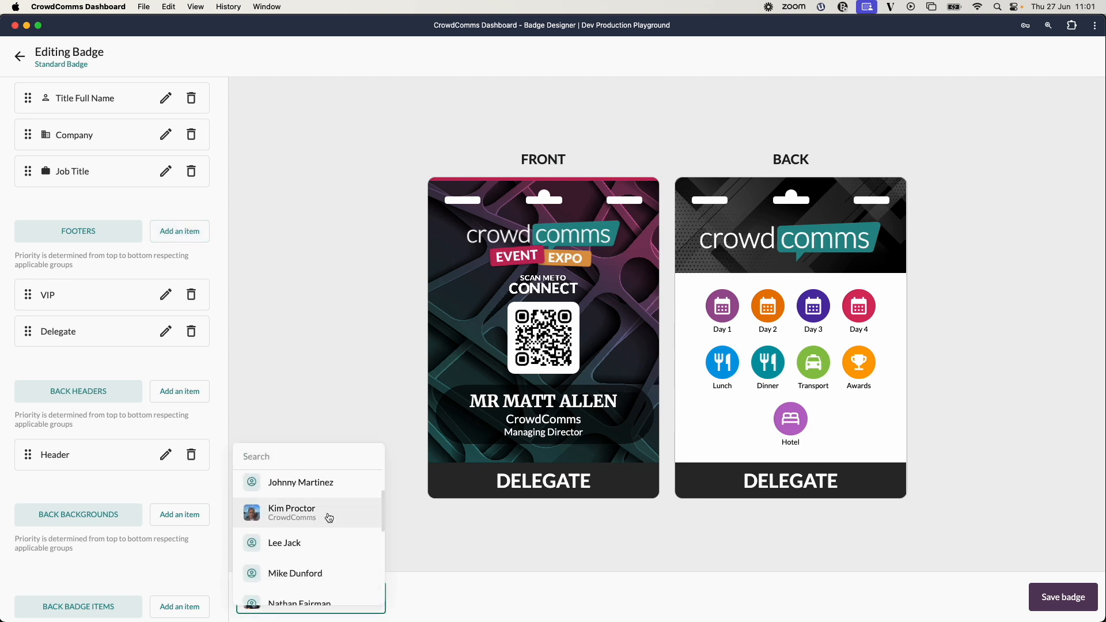
{"action": "scroll", "coordinate": [329, 518], "scroll_direction": "down", "scroll_amount": 1}
{"action": "scroll", "coordinate": [328, 531], "scroll_direction": "up", "scroll_amount": 1}
{"action": "left_click", "coordinate": [323, 507]}
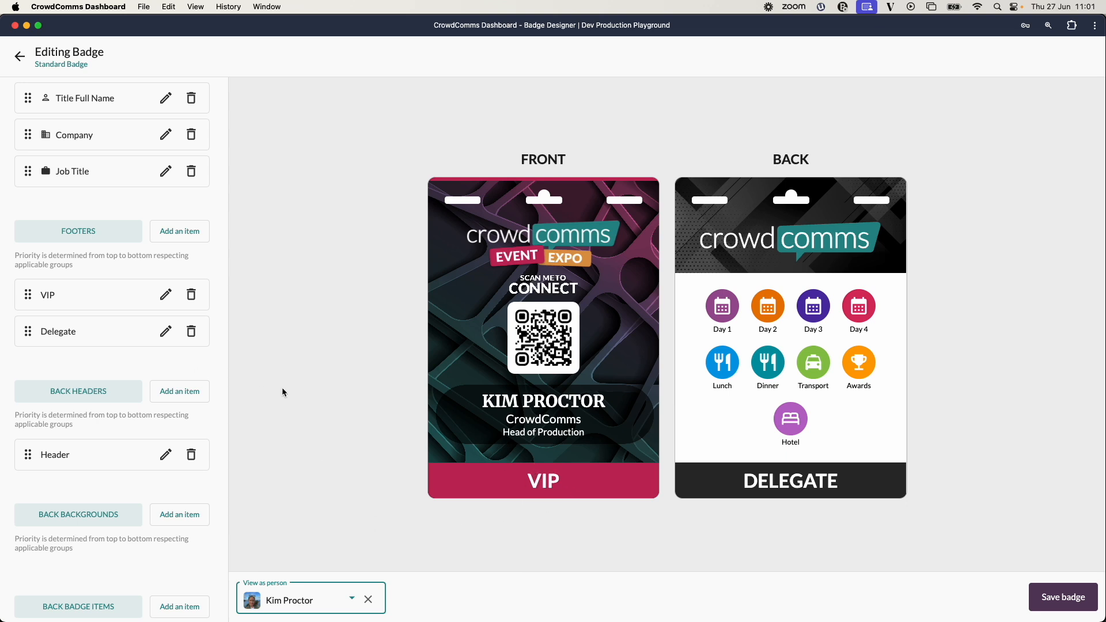
Set the VIP footer's orientation to Vertical and submit.
{"action": "left_click", "coordinate": [166, 294]}
{"action": "scroll", "coordinate": [476, 323], "scroll_direction": "down", "scroll_amount": 5}
{"action": "left_click", "coordinate": [513, 314]}
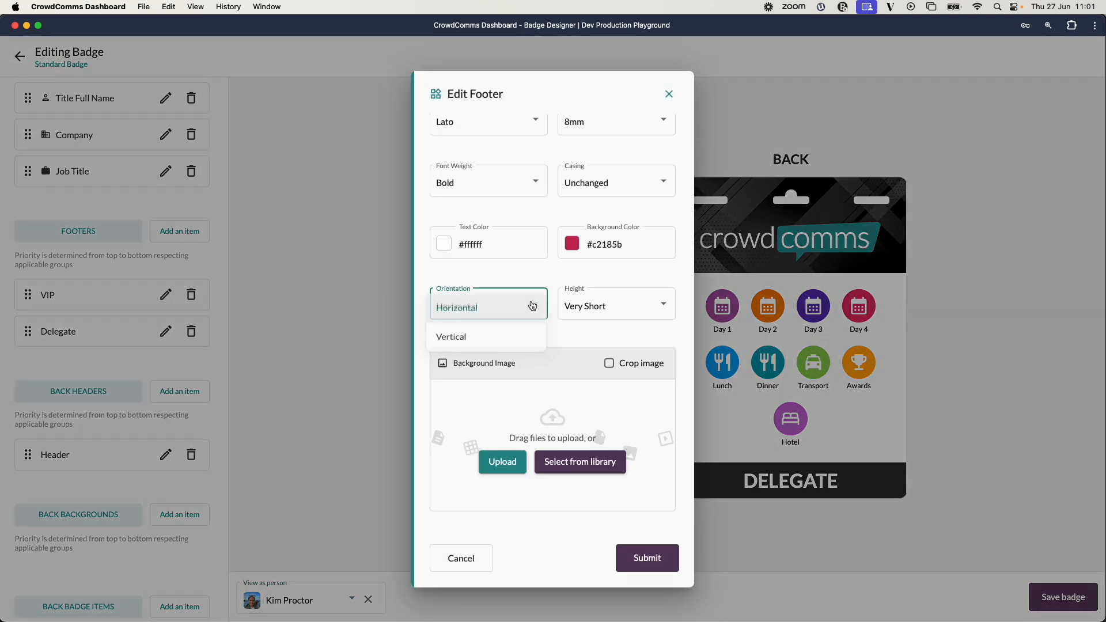
{"action": "left_click", "coordinate": [474, 340]}
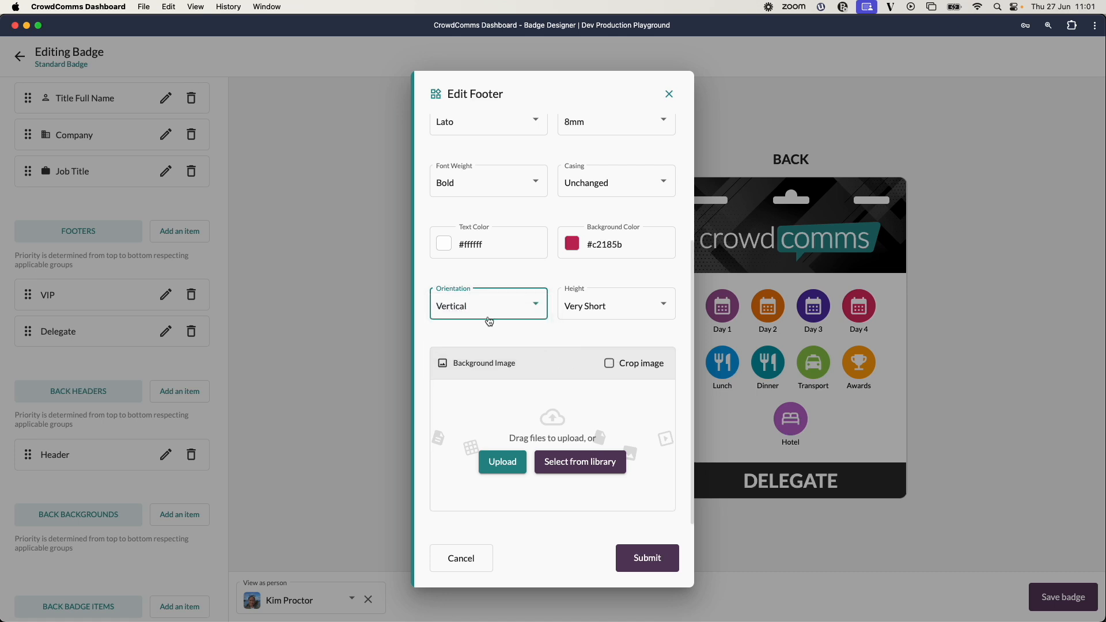
{"action": "left_click", "coordinate": [656, 561]}
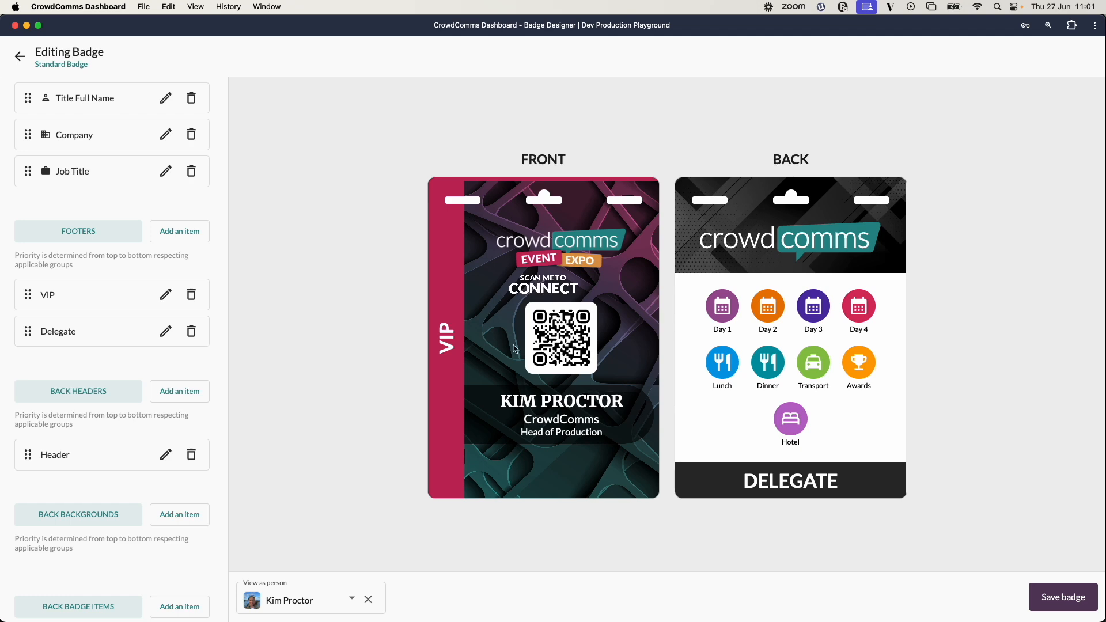
Set the VIP footer's orientation to Horizontal and its height to Normal, then submit.
{"action": "left_click", "coordinate": [166, 295]}
{"action": "left_click", "coordinate": [533, 487]}
{"action": "left_click", "coordinate": [518, 467]}
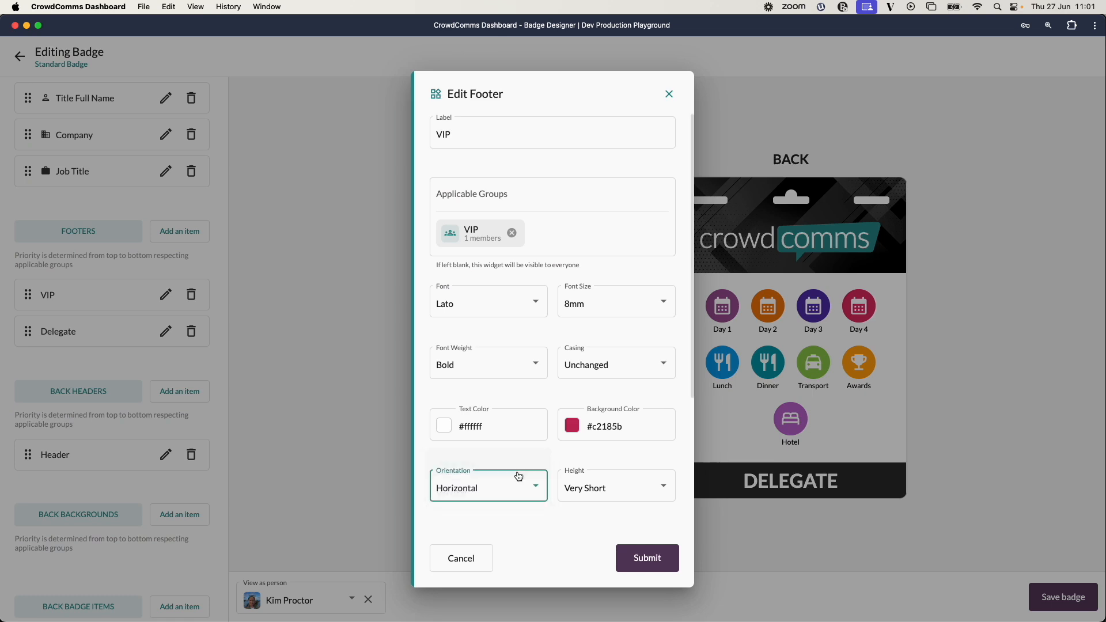
{"action": "left_click", "coordinate": [661, 488]}
{"action": "left_click", "coordinate": [627, 441]}
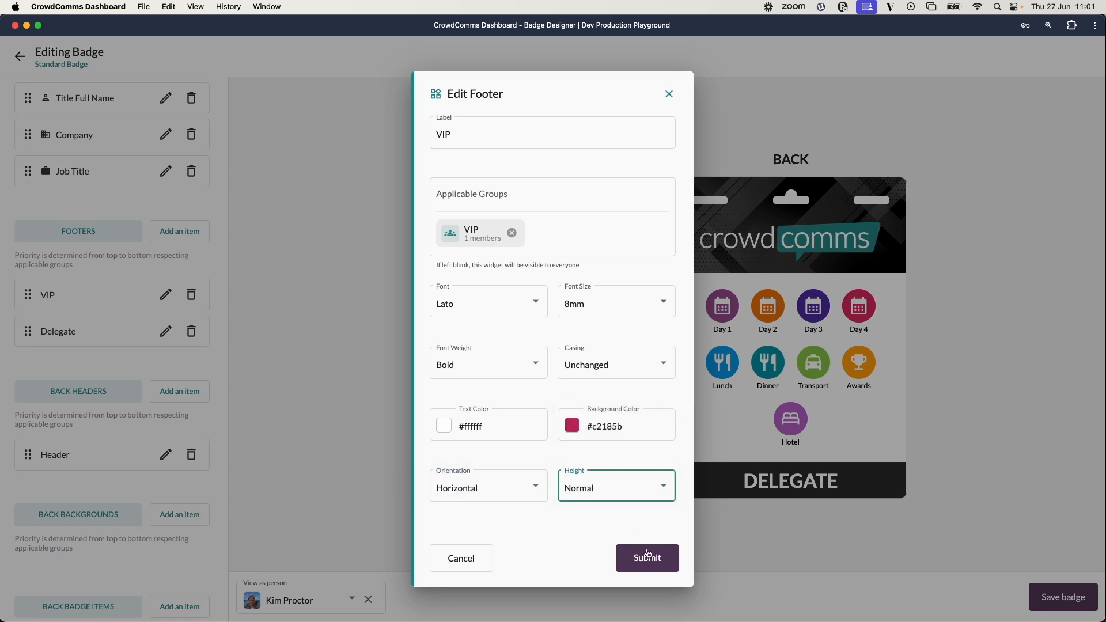
{"action": "left_click", "coordinate": [643, 557]}
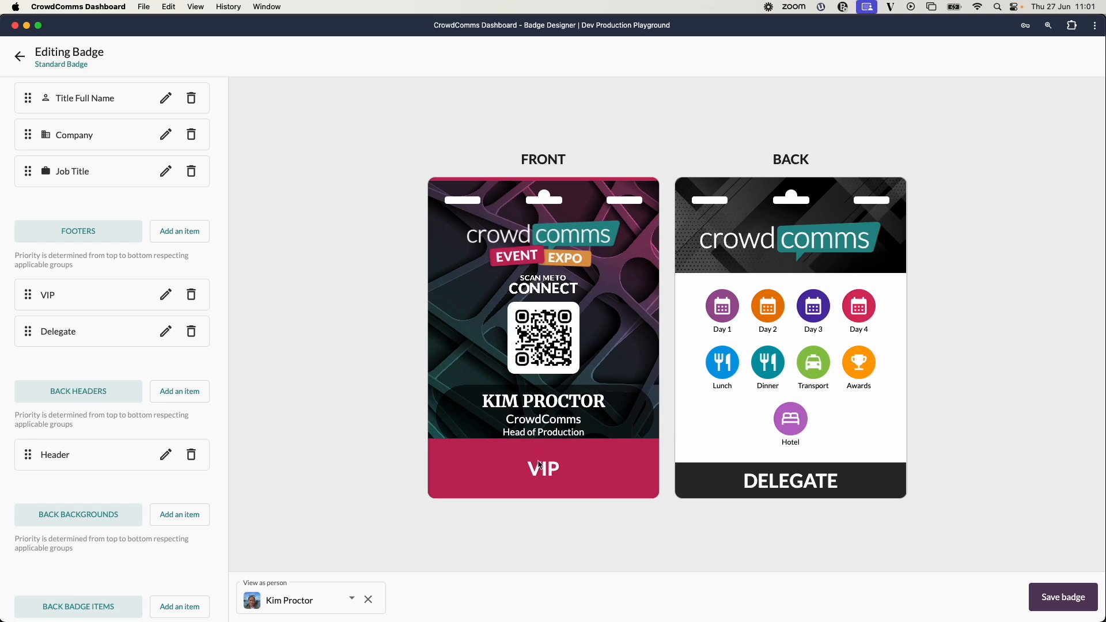
Set the VIP footer's height to Very Short and submit.
{"action": "left_click", "coordinate": [165, 296]}
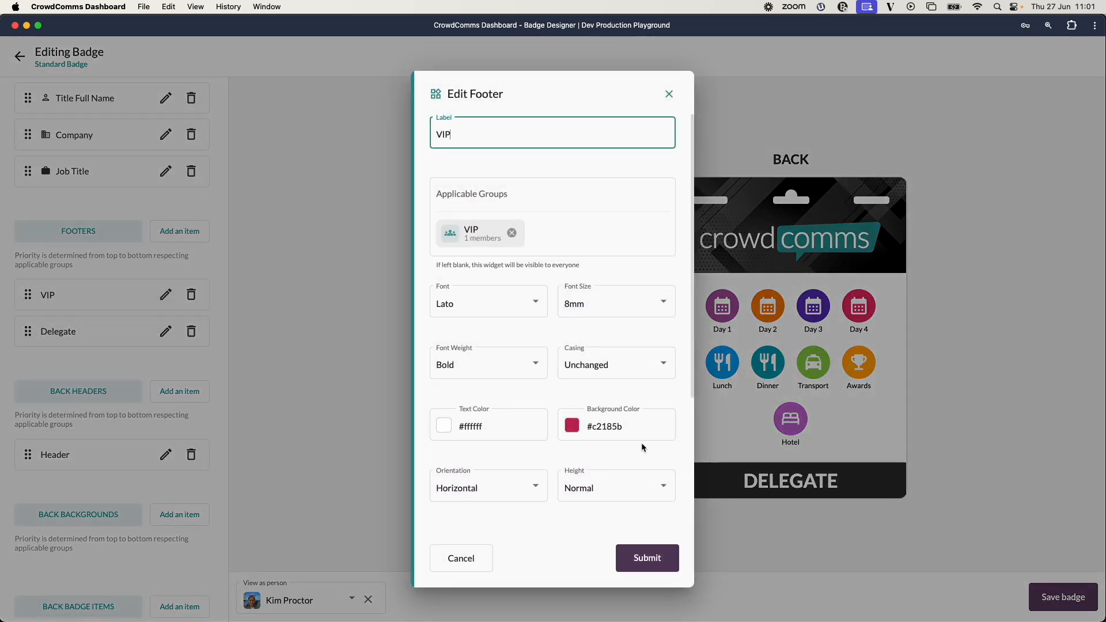
{"action": "left_click", "coordinate": [657, 487]}
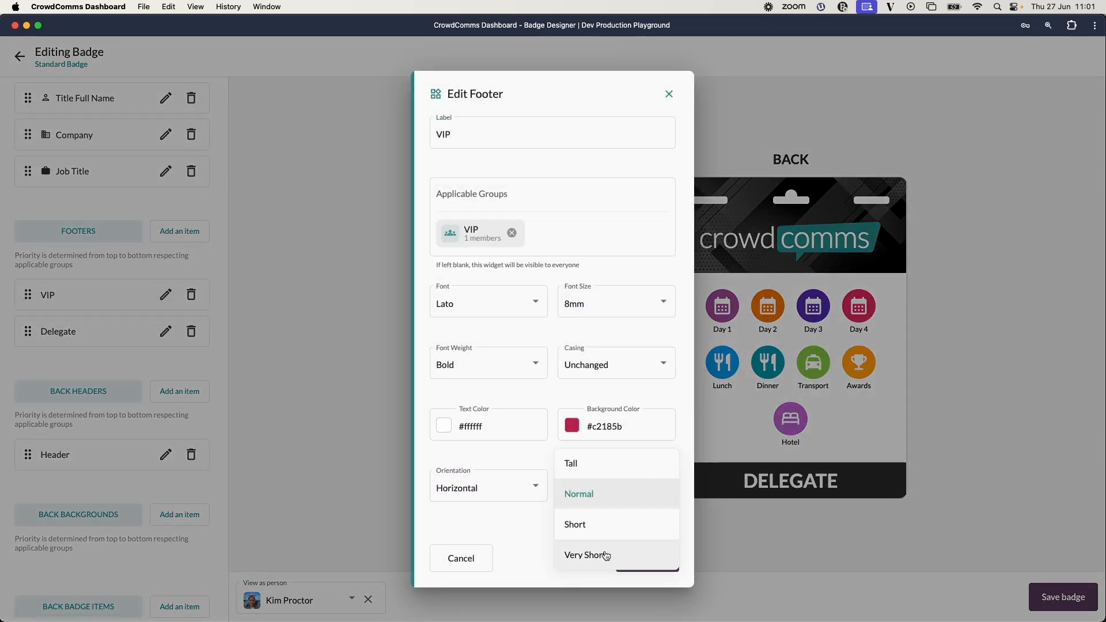
{"action": "left_click", "coordinate": [602, 554]}
{"action": "left_click", "coordinate": [647, 558]}
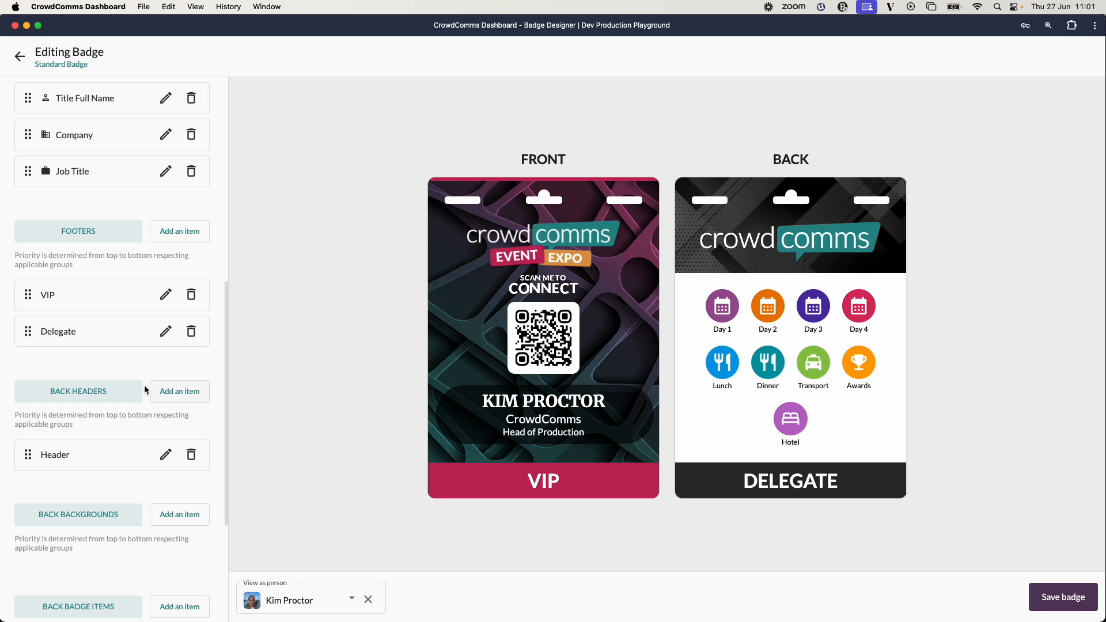
Move the Awards attribute up to follow Day 4 in the back Attributes item and submit.
{"action": "scroll", "coordinate": [143, 387], "scroll_direction": "down", "scroll_amount": 3}
{"action": "scroll", "coordinate": [156, 386], "scroll_direction": "down", "scroll_amount": 3}
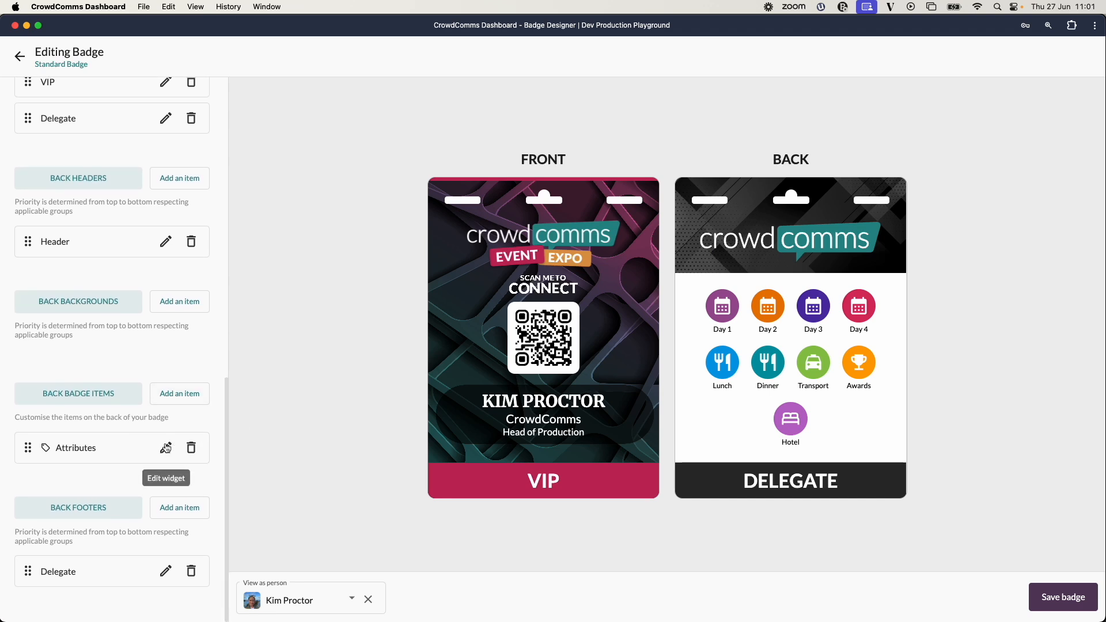
{"action": "left_click", "coordinate": [166, 448]}
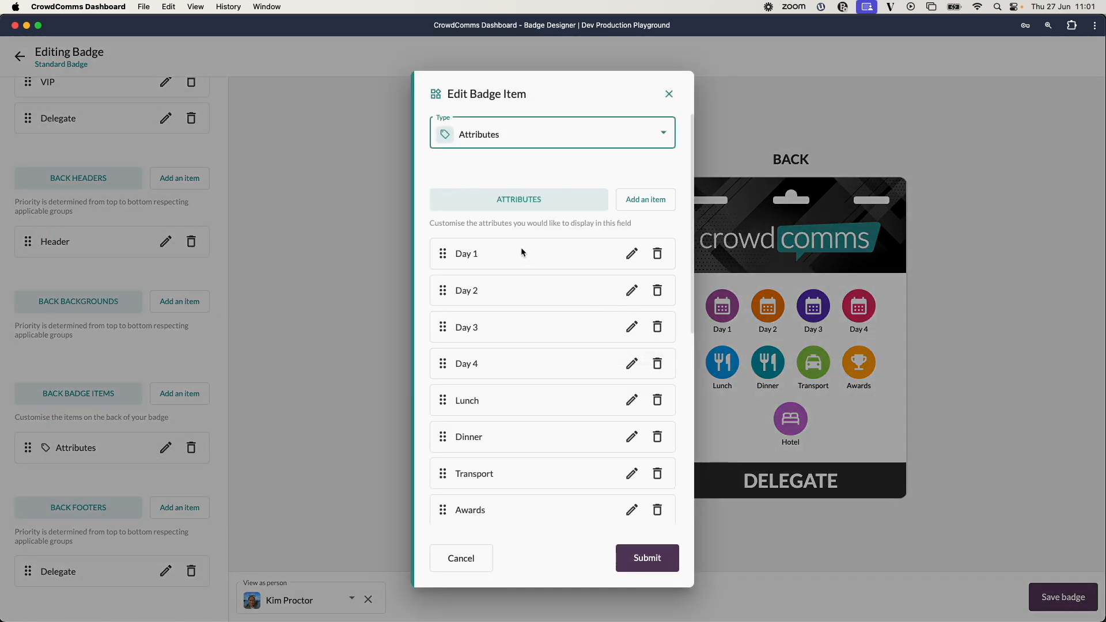
{"action": "scroll", "coordinate": [538, 401], "scroll_direction": "down", "scroll_amount": 3}
{"action": "scroll", "coordinate": [537, 401], "scroll_direction": "up", "scroll_amount": 3}
{"action": "scroll", "coordinate": [537, 398], "scroll_direction": "down", "scroll_amount": 3}
{"action": "left_click_drag", "start_coordinate": [443, 429], "coordinate": [438, 353]}
{"action": "left_click_drag", "start_coordinate": [438, 323], "coordinate": [439, 324]}
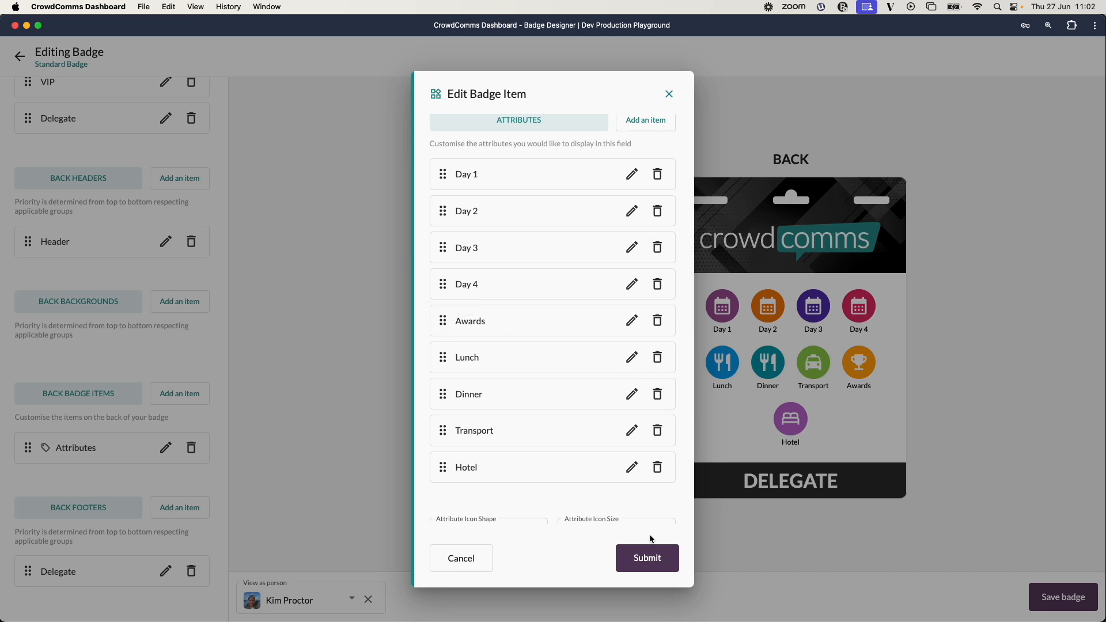
{"action": "left_click", "coordinate": [649, 556]}
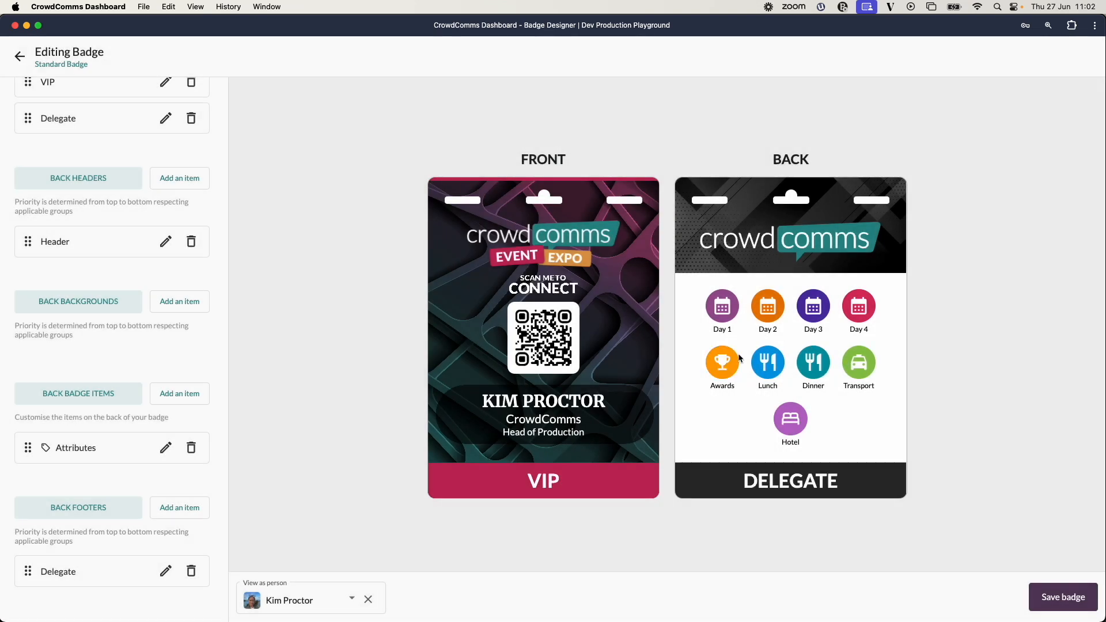
Delete the Hotel, Transport, Dinner, Lunch and Awards attributes from the back Attributes item.
{"action": "left_click", "coordinate": [166, 448]}
{"action": "scroll", "coordinate": [578, 356], "scroll_direction": "down", "scroll_amount": 5}
{"action": "scroll", "coordinate": [655, 374], "scroll_direction": "up", "scroll_amount": 2}
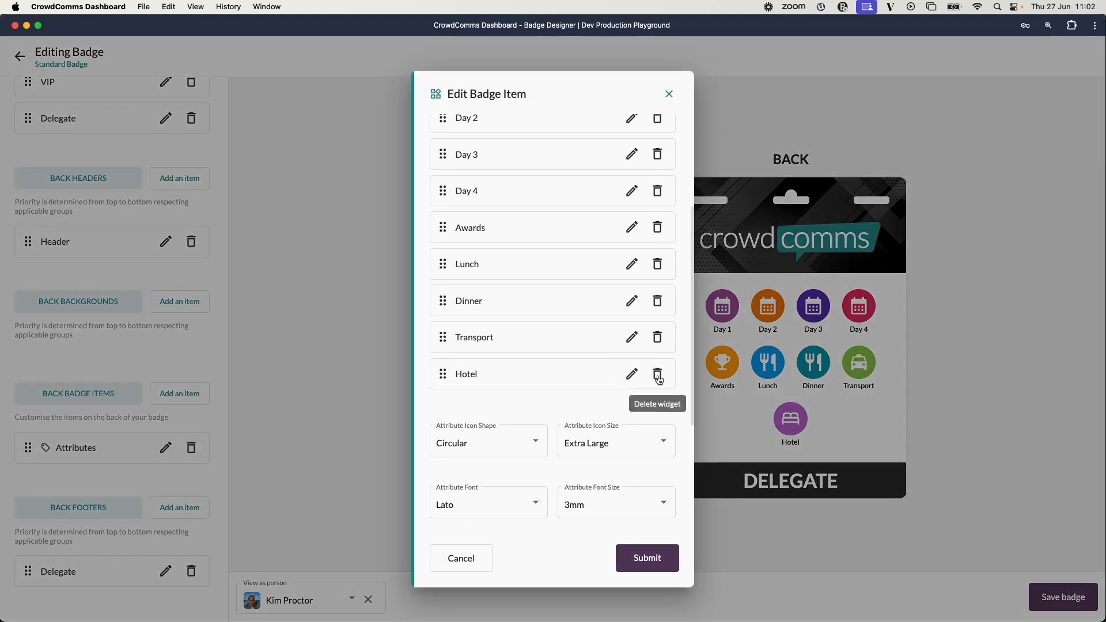
{"action": "left_click", "coordinate": [658, 374]}
{"action": "left_click", "coordinate": [658, 337]}
{"action": "left_click", "coordinate": [657, 301]}
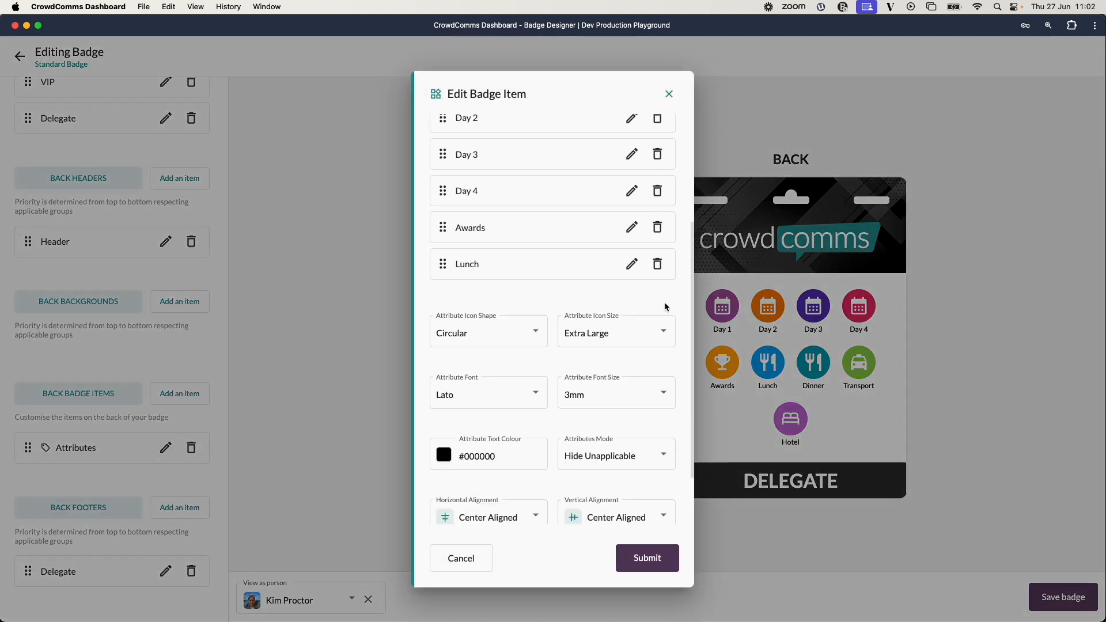
{"action": "left_click", "coordinate": [659, 270]}
{"action": "left_click", "coordinate": [658, 230]}
Browse the attribute icon shape and icon size options, then submit the Attributes item.
{"action": "scroll", "coordinate": [597, 266], "scroll_direction": "up", "scroll_amount": 3}
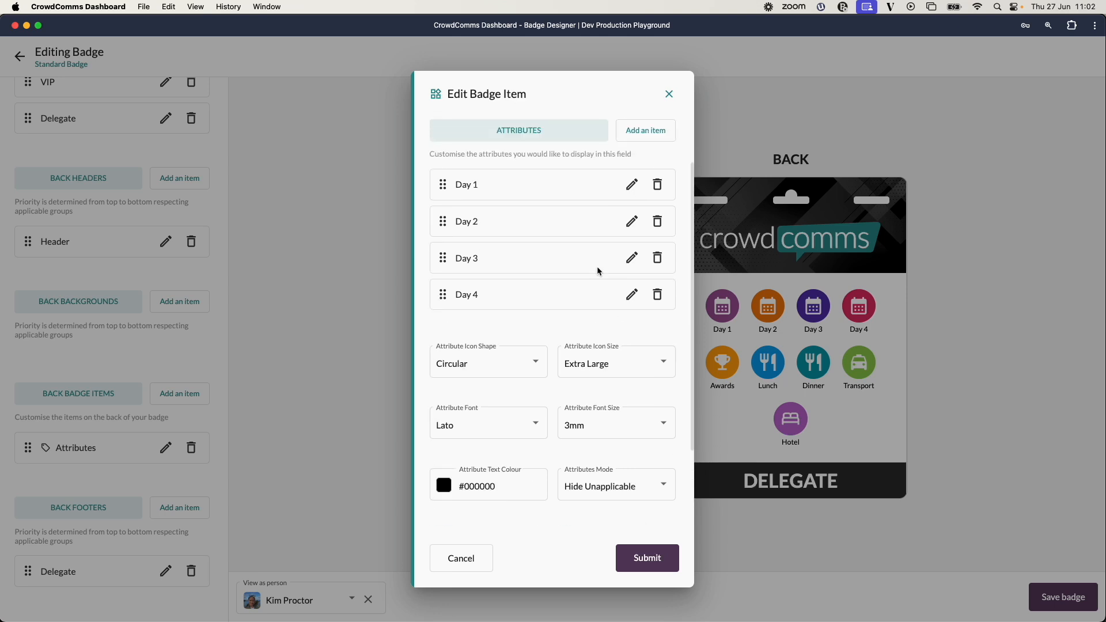
{"action": "scroll", "coordinate": [517, 399], "scroll_direction": "up", "scroll_amount": 1}
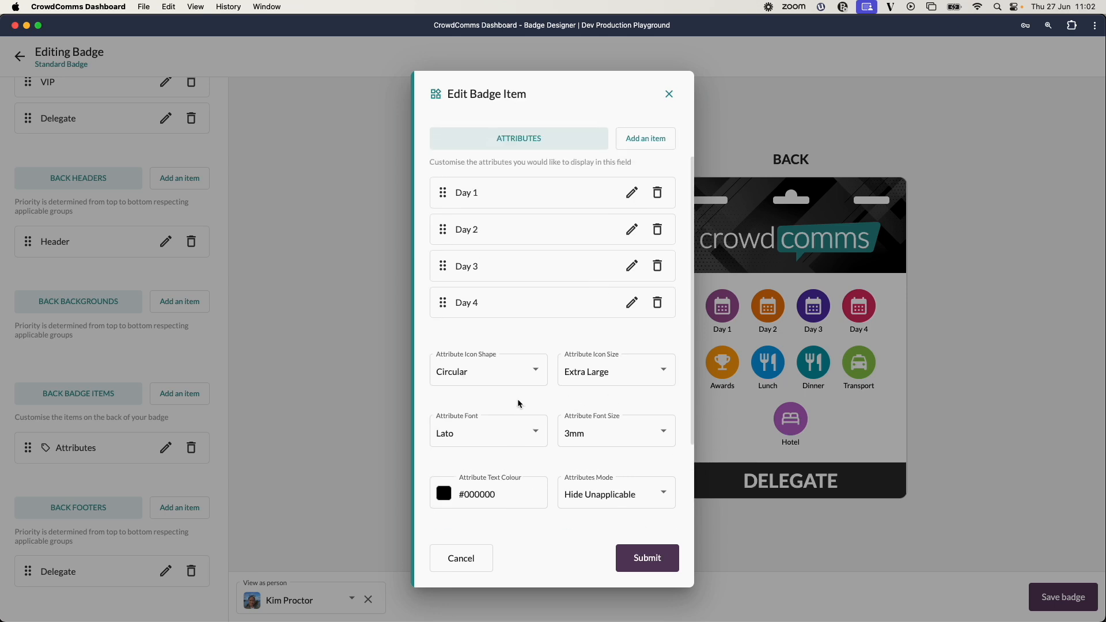
{"action": "left_click", "coordinate": [526, 371]}
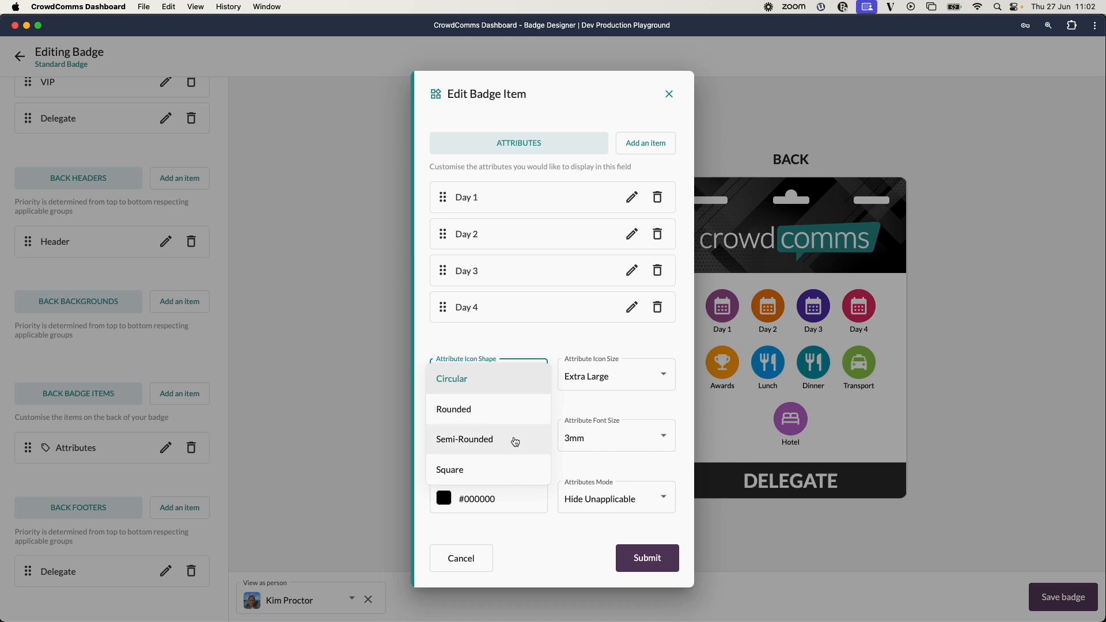
{"action": "left_click", "coordinate": [511, 340]}
{"action": "left_click", "coordinate": [648, 376]}
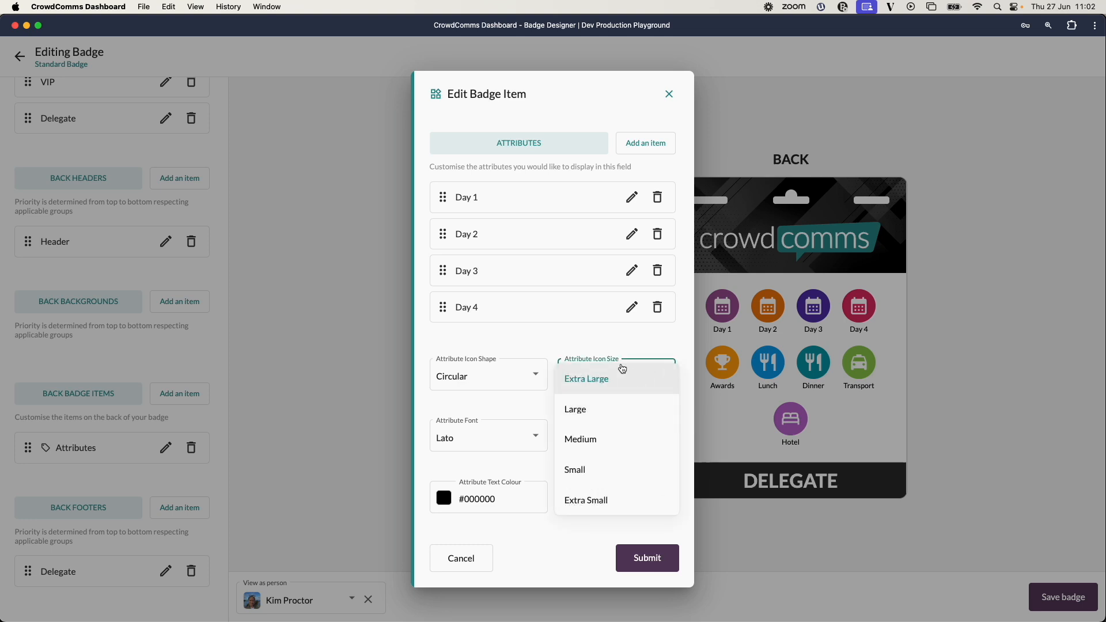
{"action": "left_click", "coordinate": [622, 370]}
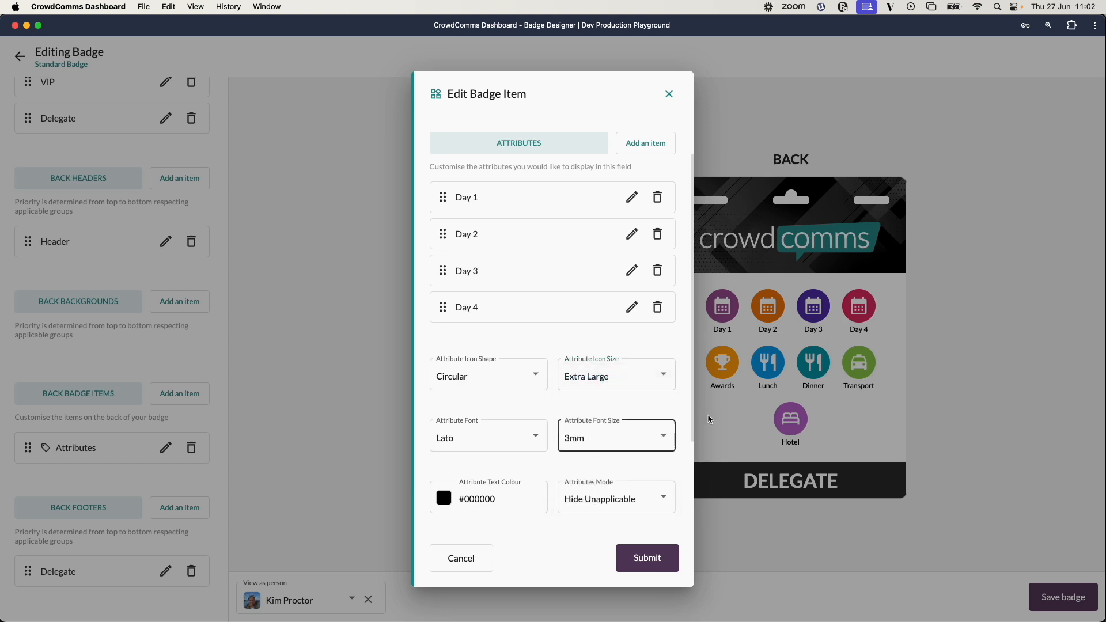
{"action": "scroll", "coordinate": [500, 411], "scroll_direction": "down", "scroll_amount": 1}
{"action": "scroll", "coordinate": [497, 406], "scroll_direction": "down", "scroll_amount": 3}
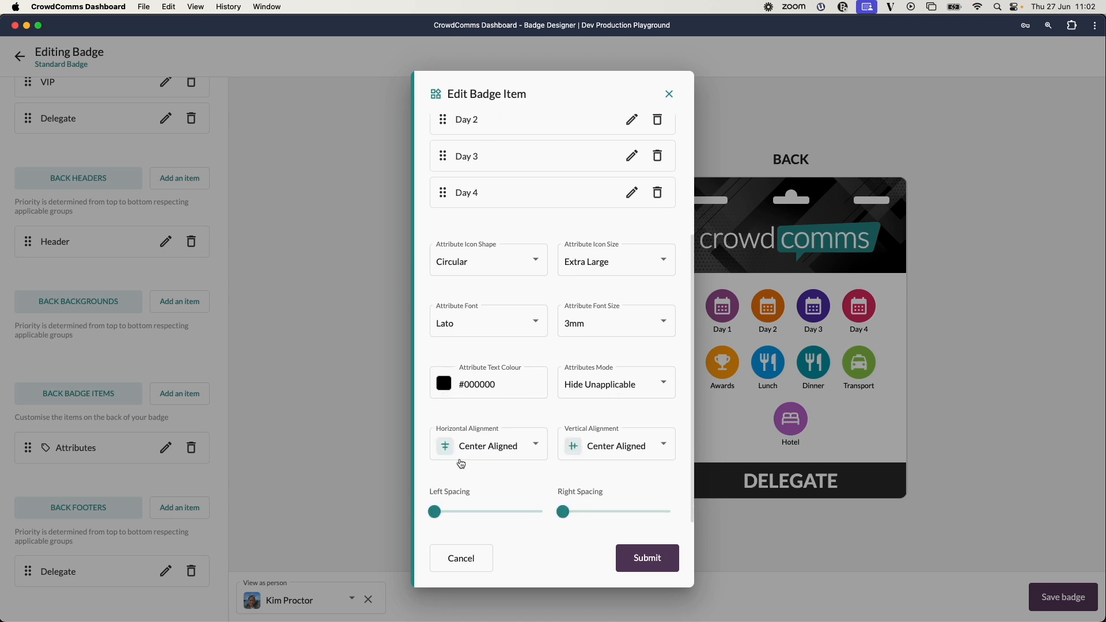
{"action": "scroll", "coordinate": [555, 422], "scroll_direction": "down", "scroll_amount": 1}
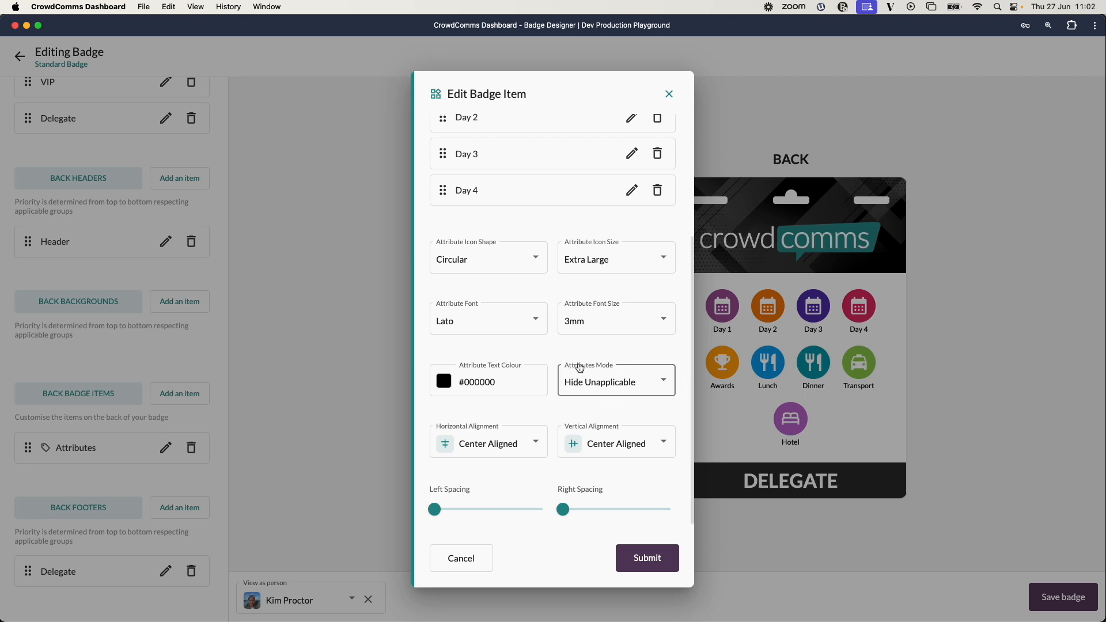
{"action": "left_click", "coordinate": [647, 557]}
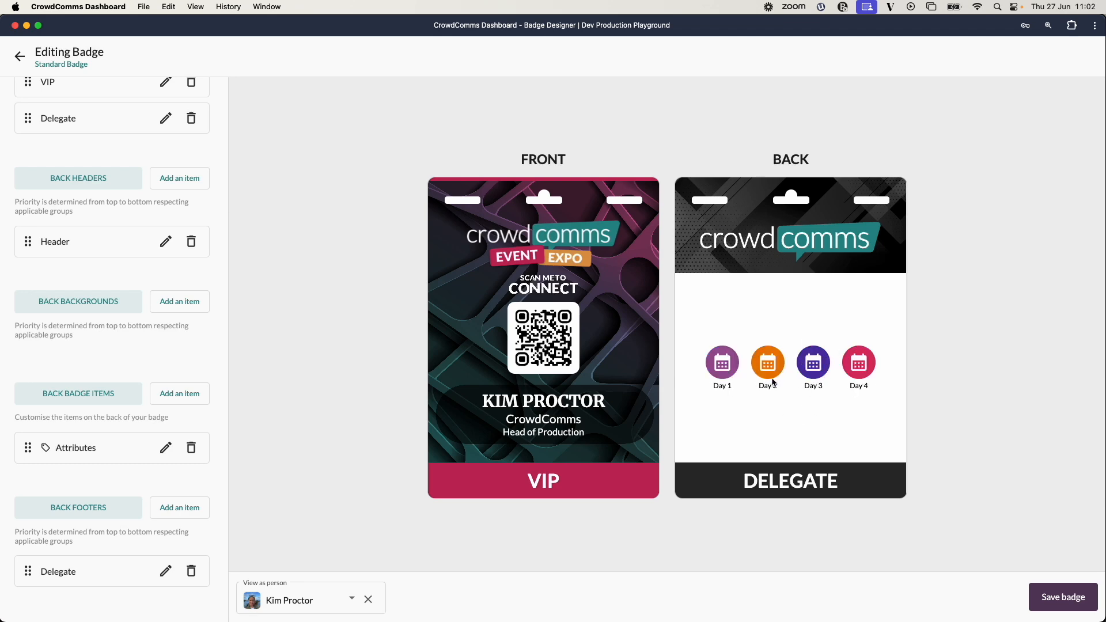
Set the back Attributes item's mode to Outline Unapplicable and submit.
{"action": "left_click", "coordinate": [166, 448]}
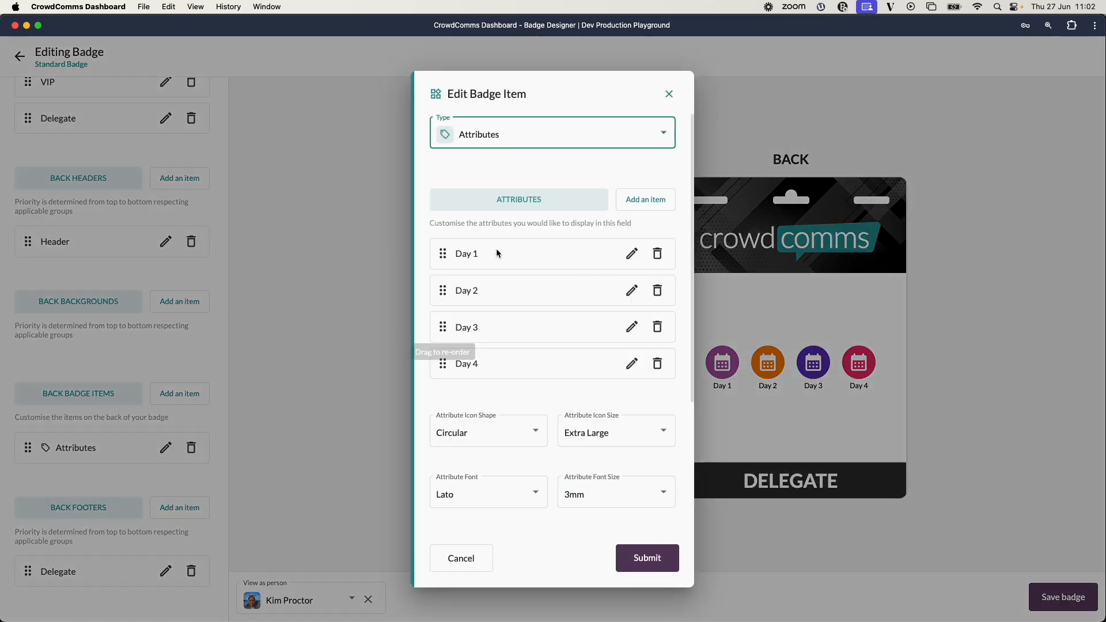
{"action": "scroll", "coordinate": [564, 357], "scroll_direction": "down", "scroll_amount": 5}
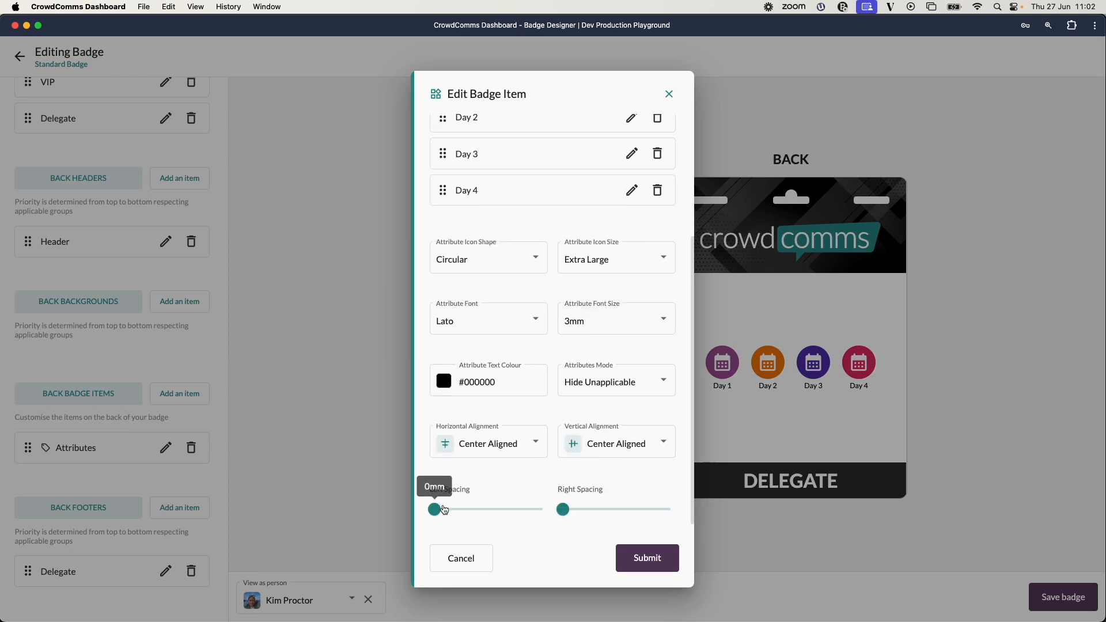
{"action": "left_click", "coordinate": [650, 385]}
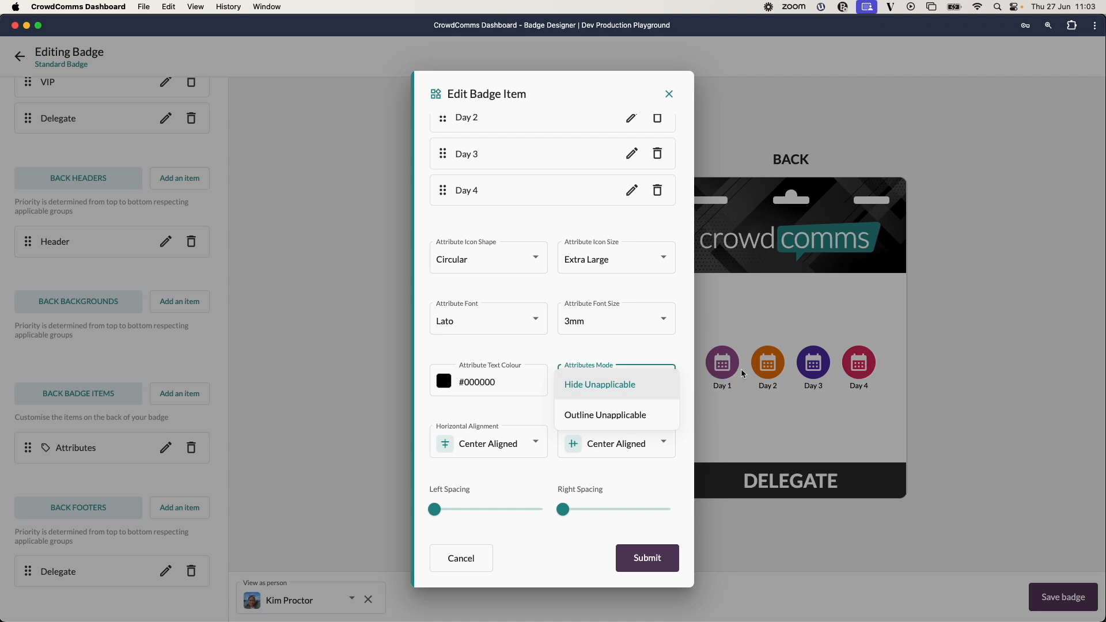
{"action": "left_click", "coordinate": [602, 416]}
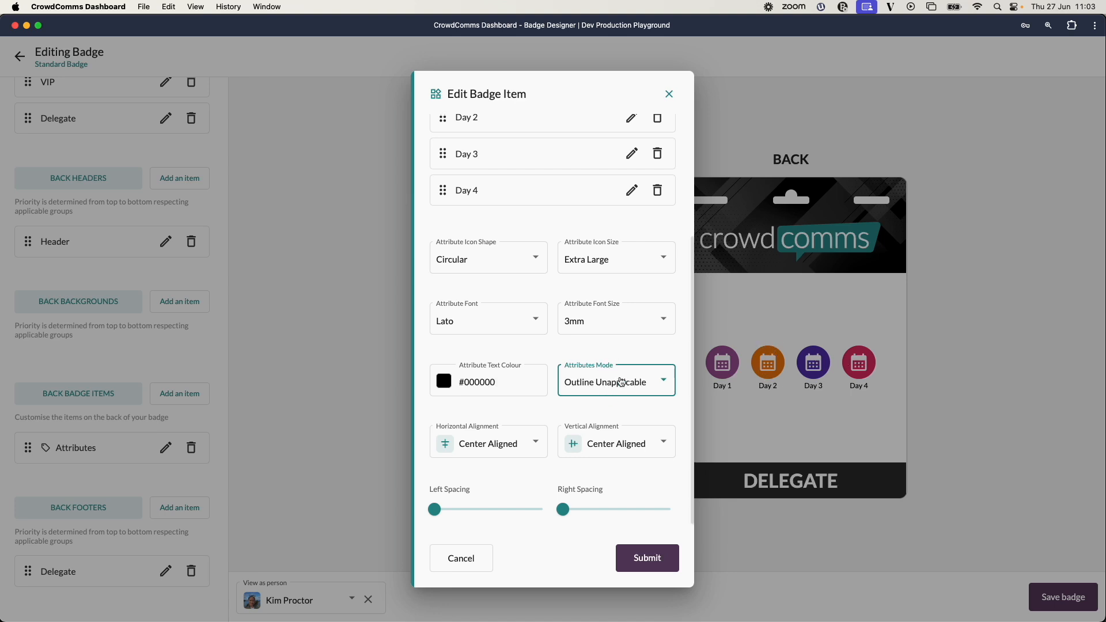
{"action": "left_click", "coordinate": [646, 558]}
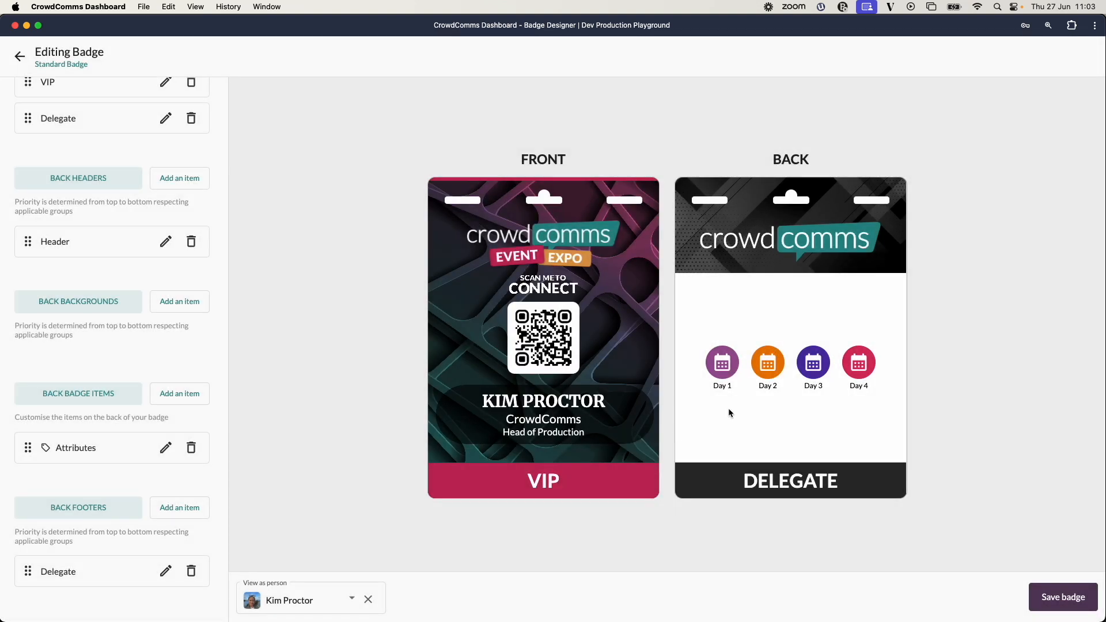
Restrict the Day 1 attribute to the Day 1 Attendees group and submit it.
{"action": "left_click", "coordinate": [352, 599]}
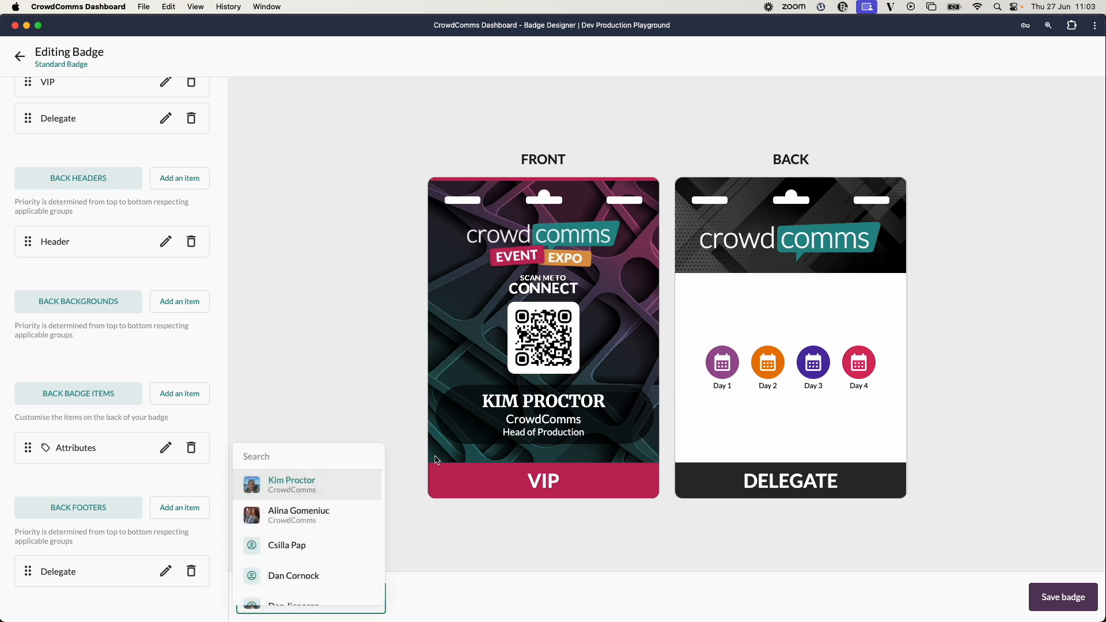
{"action": "left_click", "coordinate": [213, 427]}
{"action": "left_click", "coordinate": [165, 448]}
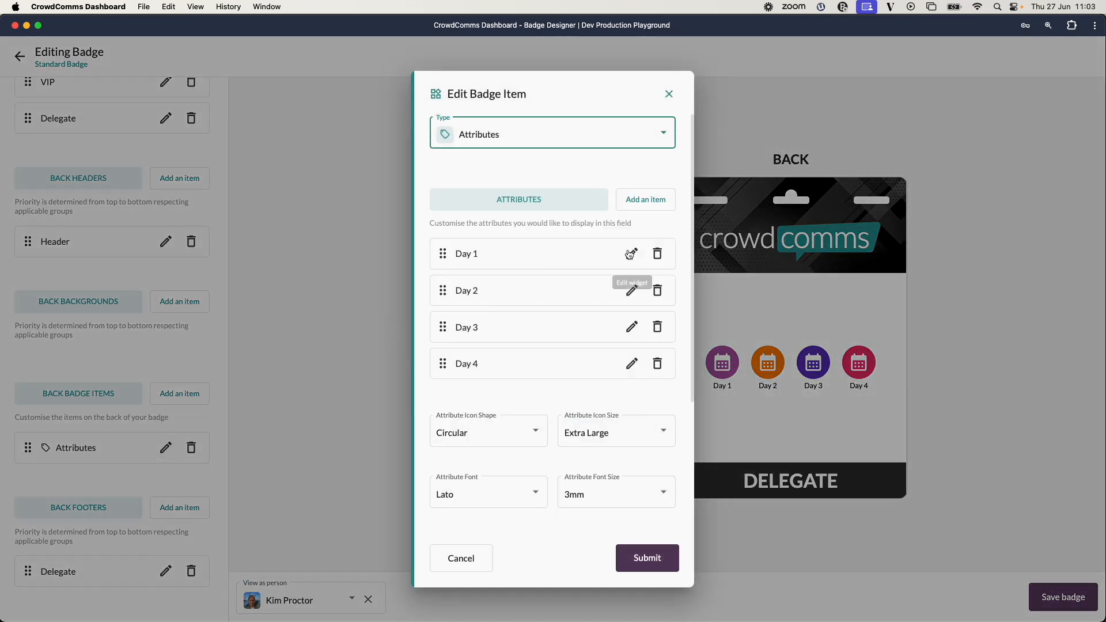
{"action": "left_click", "coordinate": [631, 254]}
{"action": "left_click", "coordinate": [553, 277]}
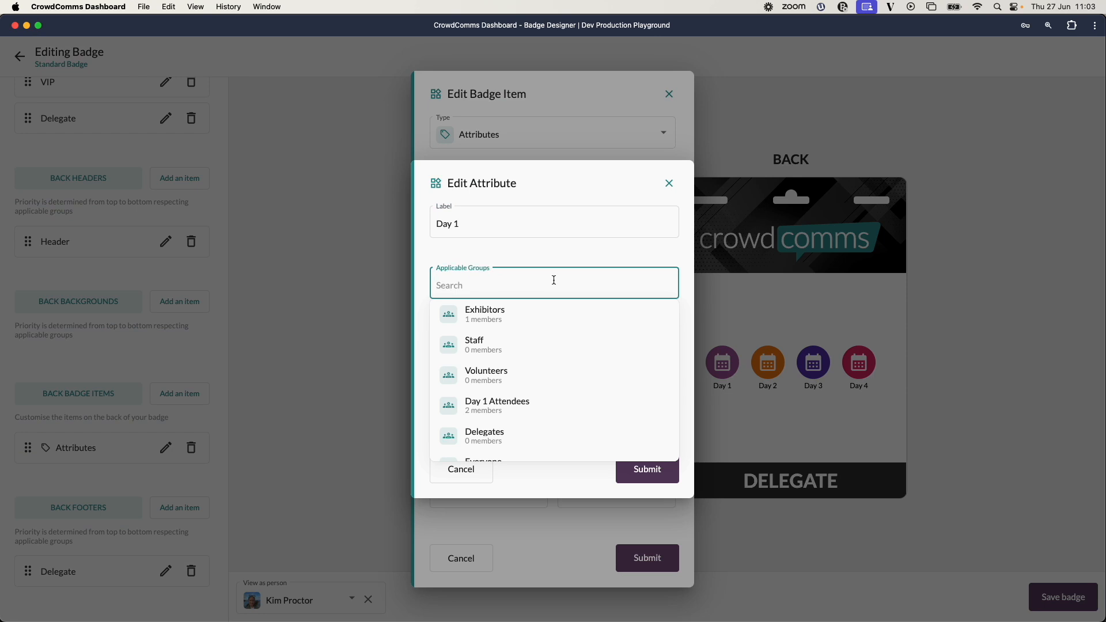
{"action": "scroll", "coordinate": [567, 369], "scroll_direction": "down", "scroll_amount": 1}
{"action": "scroll", "coordinate": [568, 369], "scroll_direction": "down", "scroll_amount": 2}
{"action": "scroll", "coordinate": [567, 369], "scroll_direction": "up", "scroll_amount": 2}
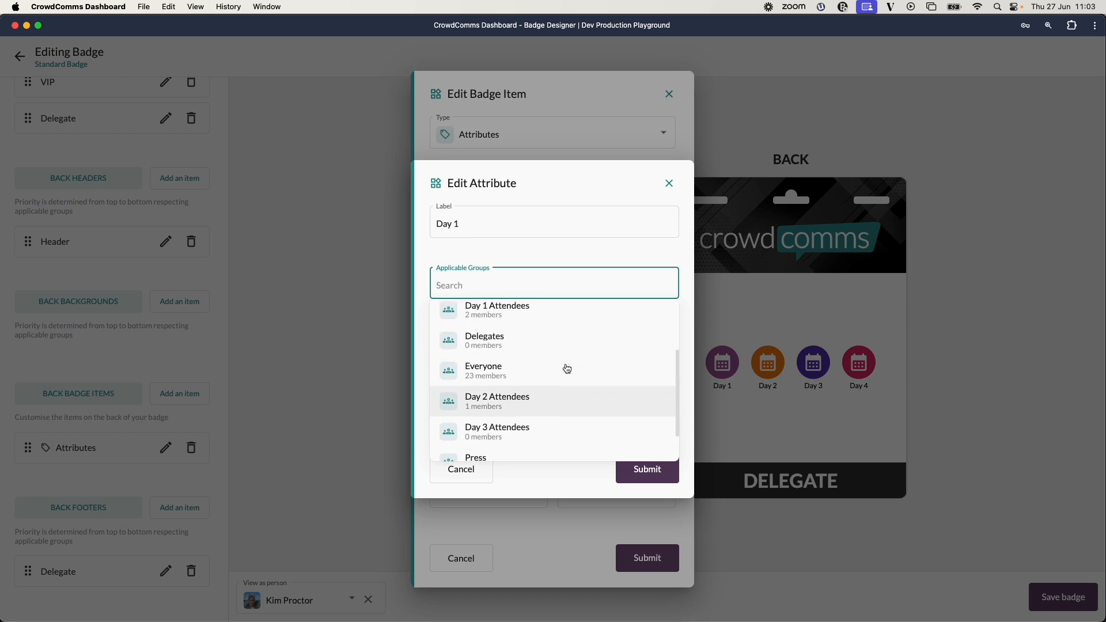
{"action": "left_click", "coordinate": [566, 367]}
{"action": "left_click", "coordinate": [672, 505]}
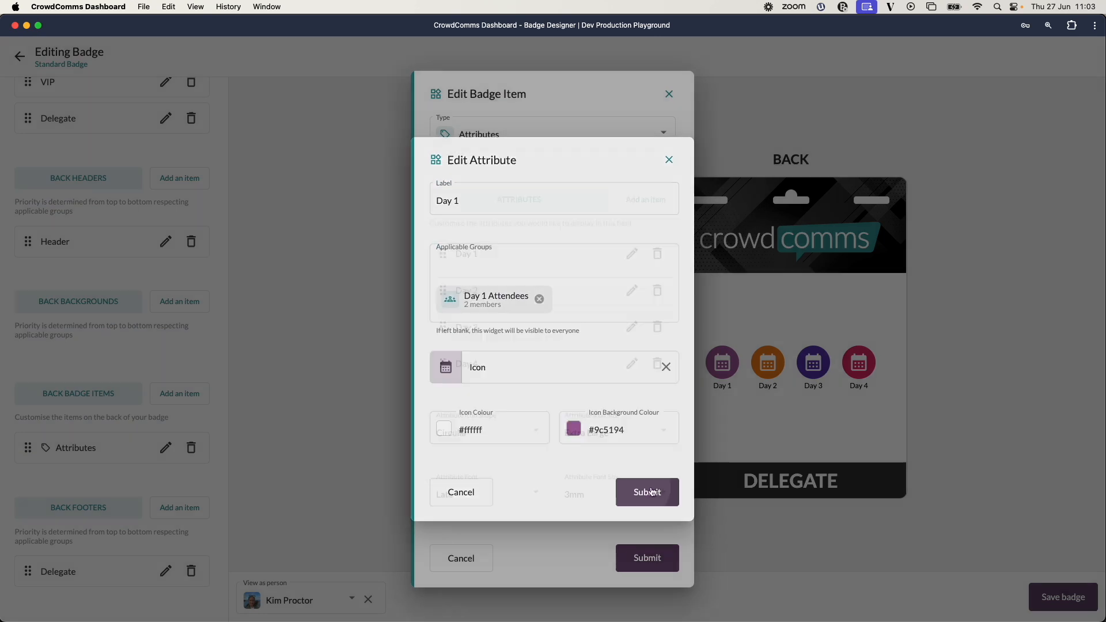
Restrict the Day 2 attribute to the Day 2 Attendees group and submit it.
{"action": "left_click", "coordinate": [632, 290]}
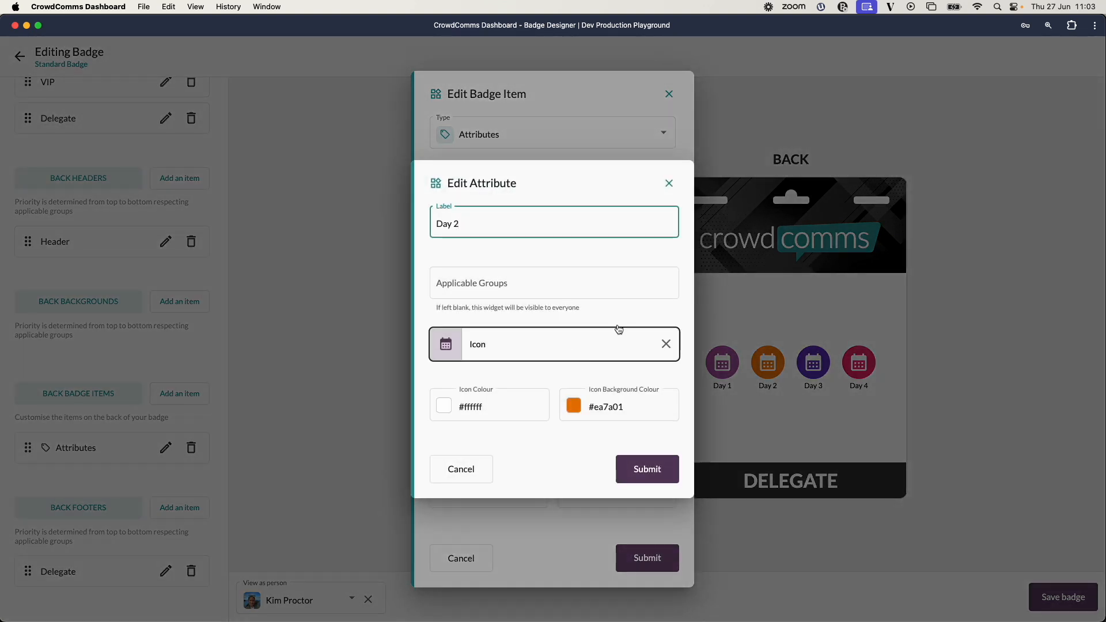
{"action": "left_click", "coordinate": [587, 292]}
{"action": "scroll", "coordinate": [559, 379], "scroll_direction": "down", "scroll_amount": 1}
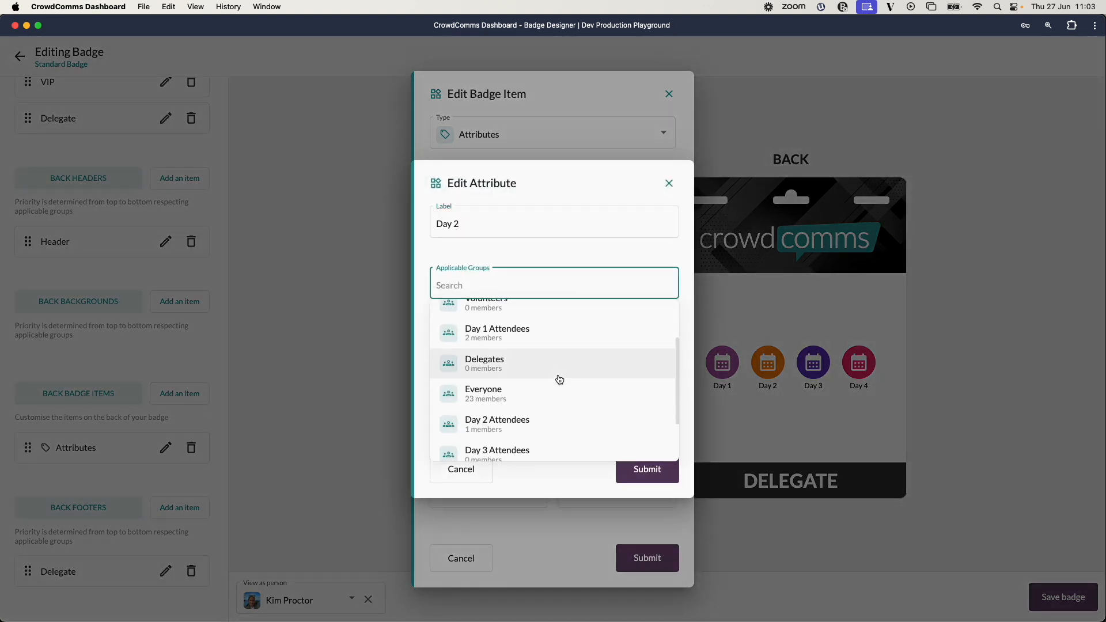
{"action": "left_click", "coordinate": [525, 429]}
{"action": "left_click", "coordinate": [645, 488]}
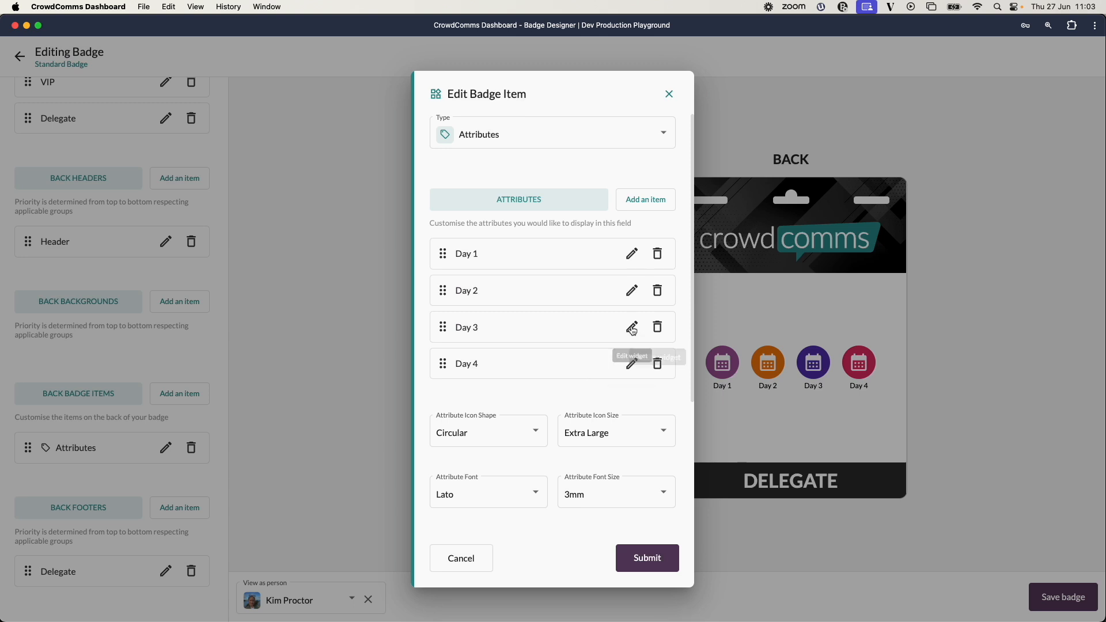
Restrict the Day 3 attribute to the Day 3 Attendees group and submit it.
{"action": "left_click", "coordinate": [632, 327]}
{"action": "left_click", "coordinate": [542, 286]}
{"action": "scroll", "coordinate": [556, 395], "scroll_direction": "down", "scroll_amount": 3}
{"action": "left_click", "coordinate": [533, 404]}
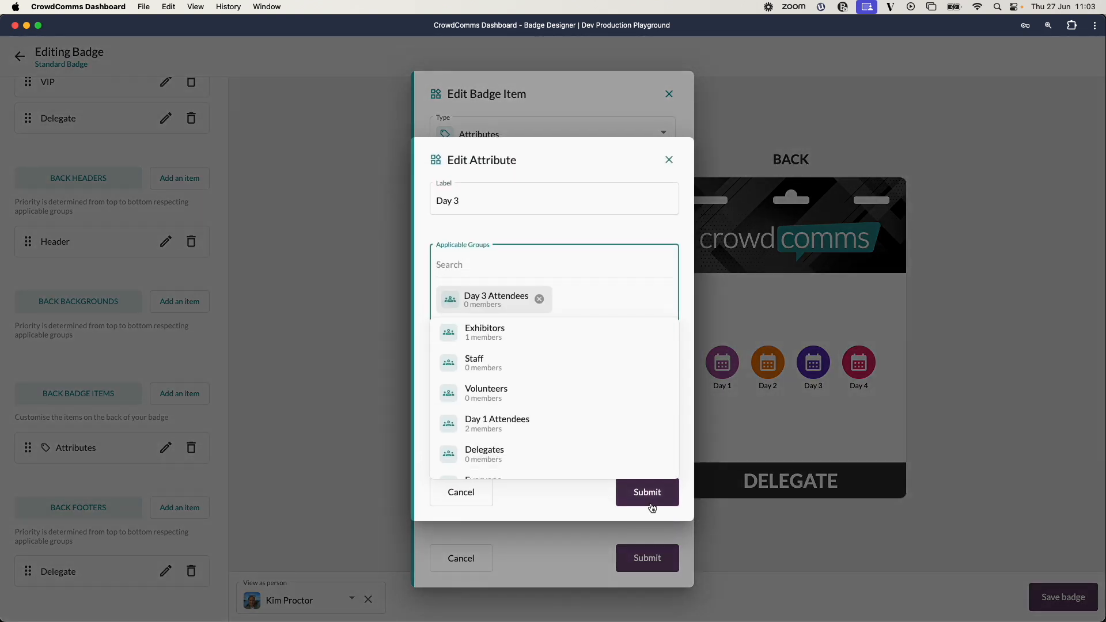
{"action": "left_click", "coordinate": [647, 488]}
Delete the Day 4 attribute and submit the Attributes item.
{"action": "left_click", "coordinate": [657, 364]}
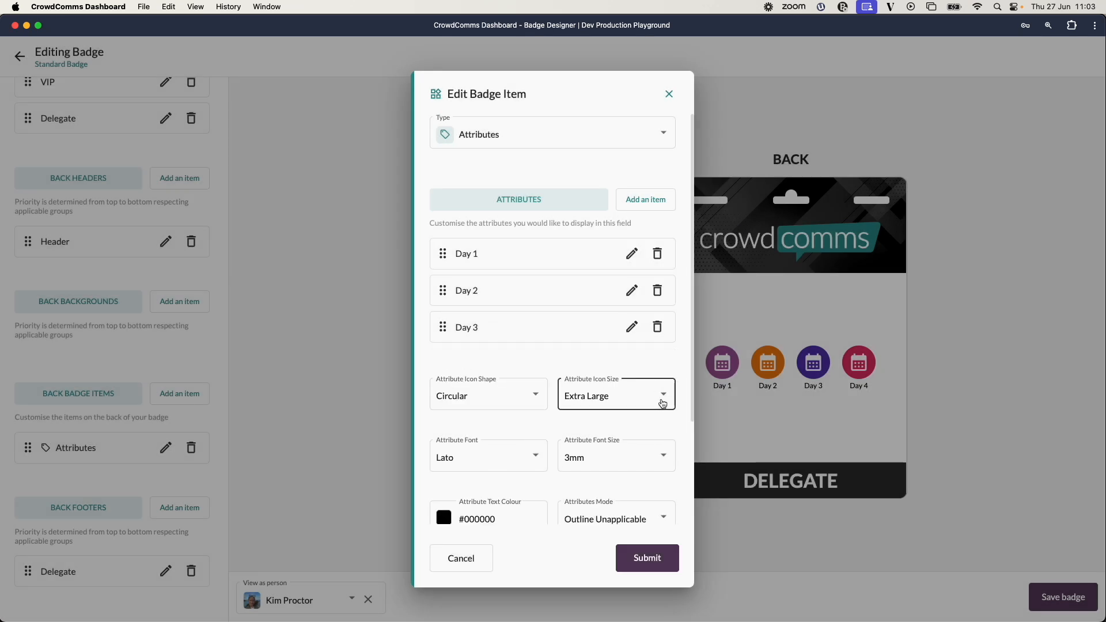
{"action": "scroll", "coordinate": [607, 444], "scroll_direction": "down", "scroll_amount": 2}
{"action": "left_click", "coordinate": [657, 557]}
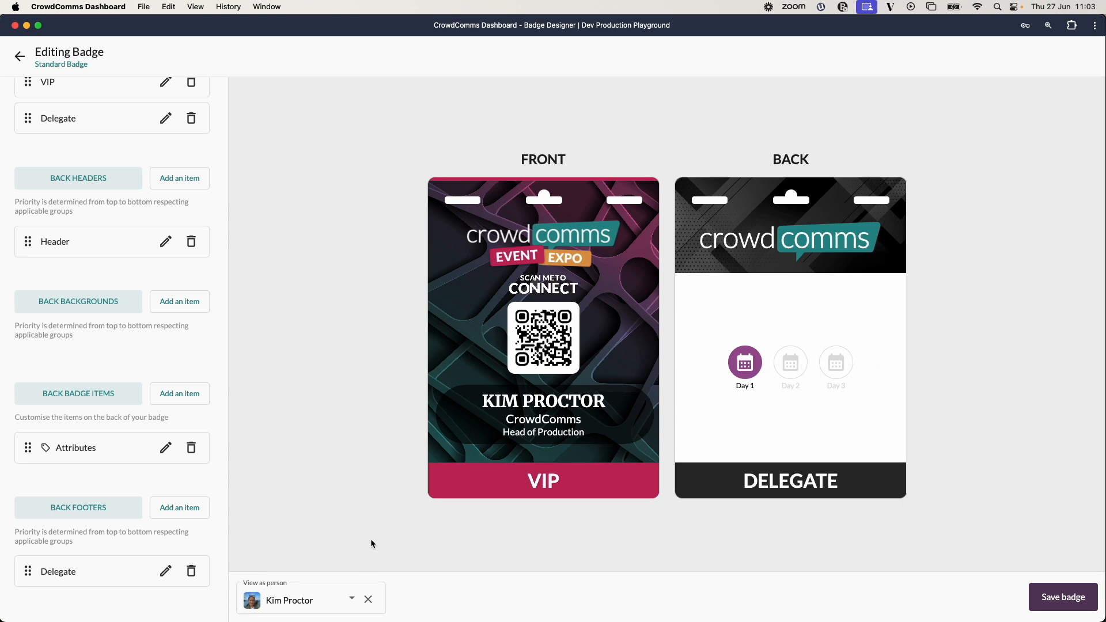
Set the Attributes item's mode to Hide Unapplicable and submit.
{"action": "left_click", "coordinate": [166, 448]}
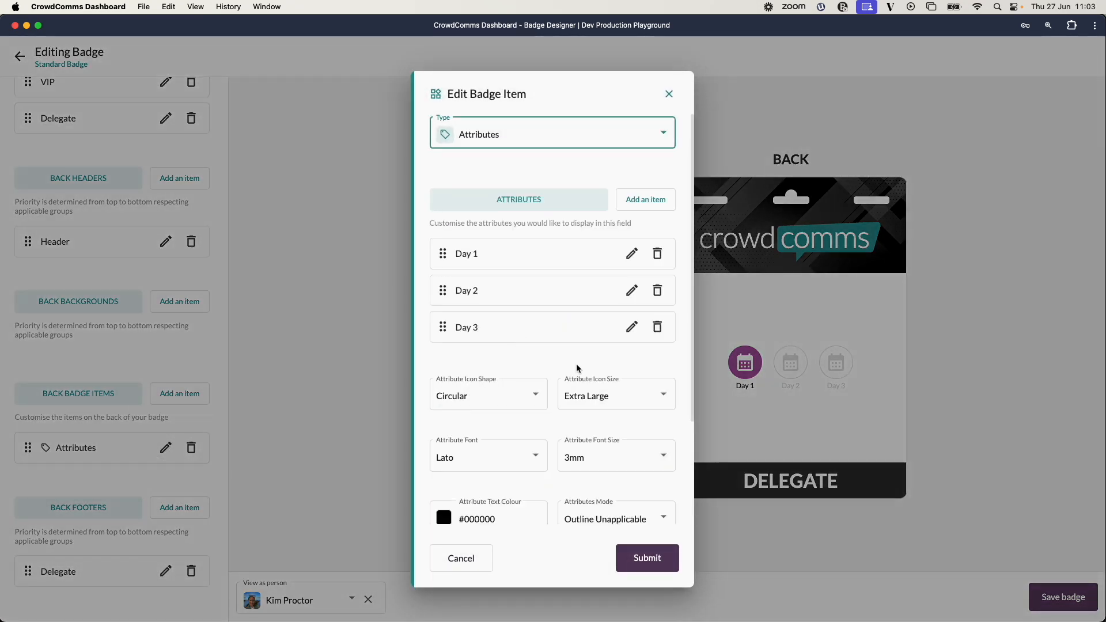
{"action": "scroll", "coordinate": [577, 367], "scroll_direction": "down", "scroll_amount": 4}
{"action": "left_click", "coordinate": [652, 381]}
{"action": "left_click", "coordinate": [599, 355]}
{"action": "left_click", "coordinate": [647, 557]}
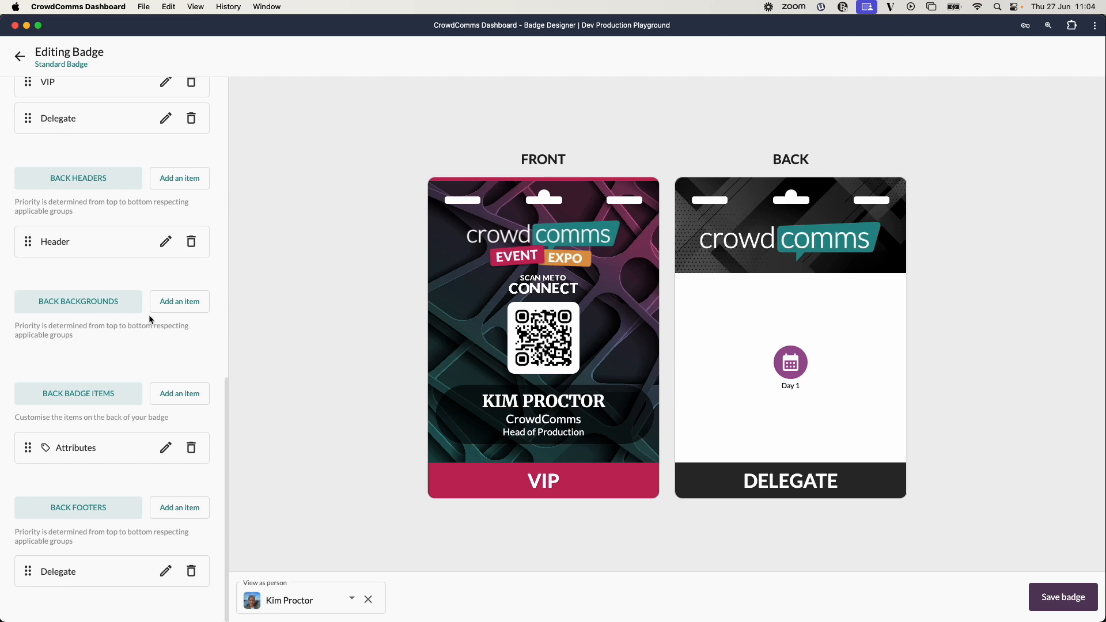
Save the badge design.
{"action": "scroll", "coordinate": [149, 319], "scroll_direction": "up", "scroll_amount": 10}
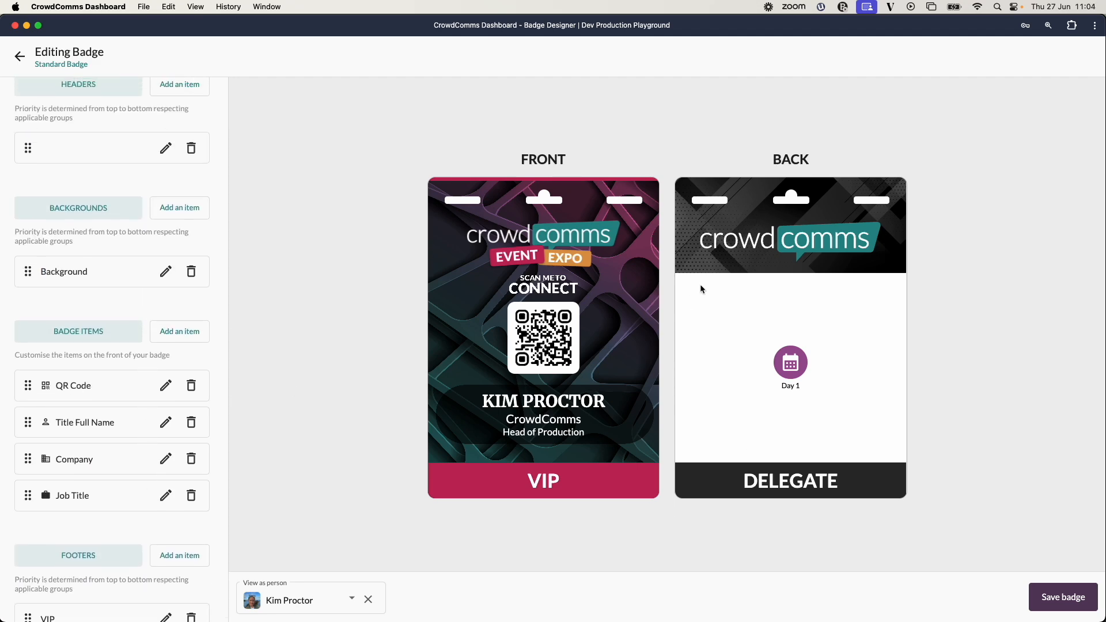
{"action": "left_click", "coordinate": [1066, 604]}
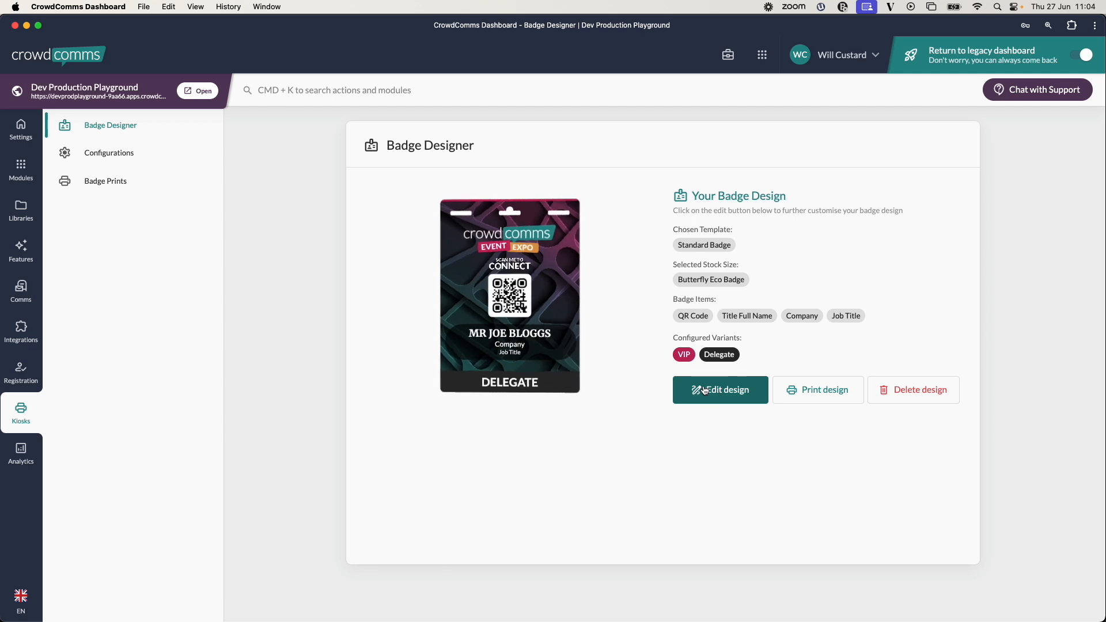
Open the print options for the badge design and close them.
{"action": "left_click", "coordinate": [819, 394]}
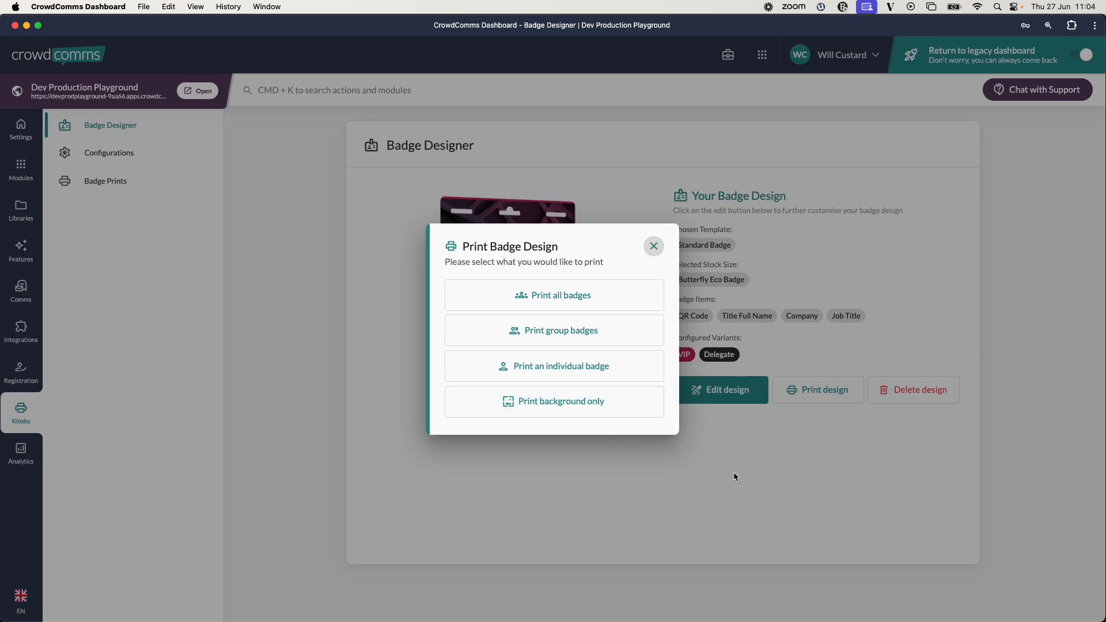
{"action": "left_click", "coordinate": [652, 245]}
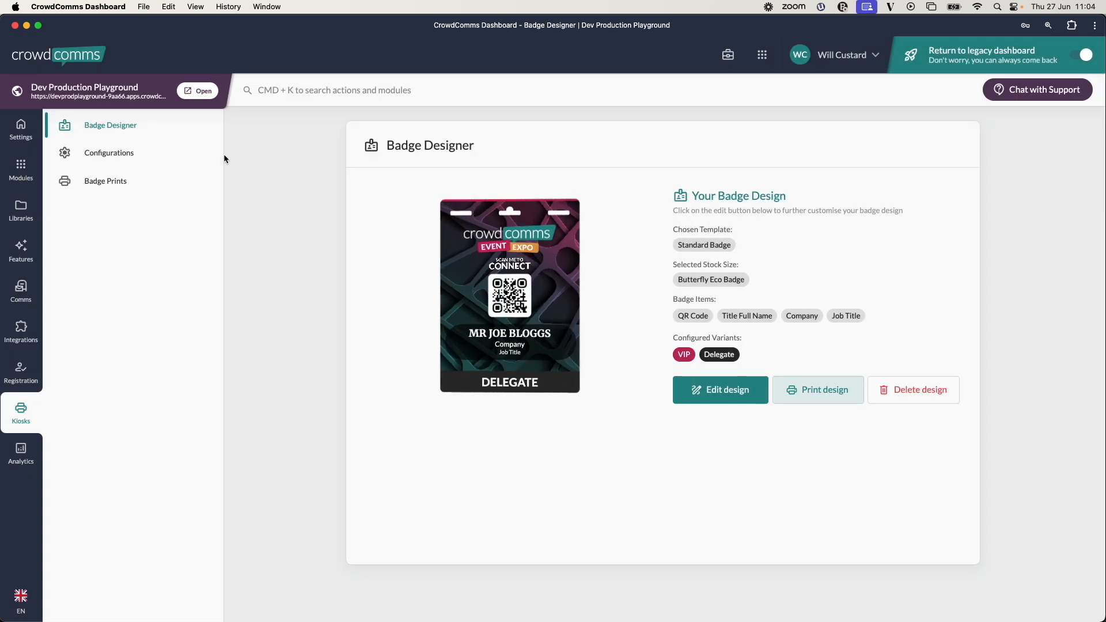